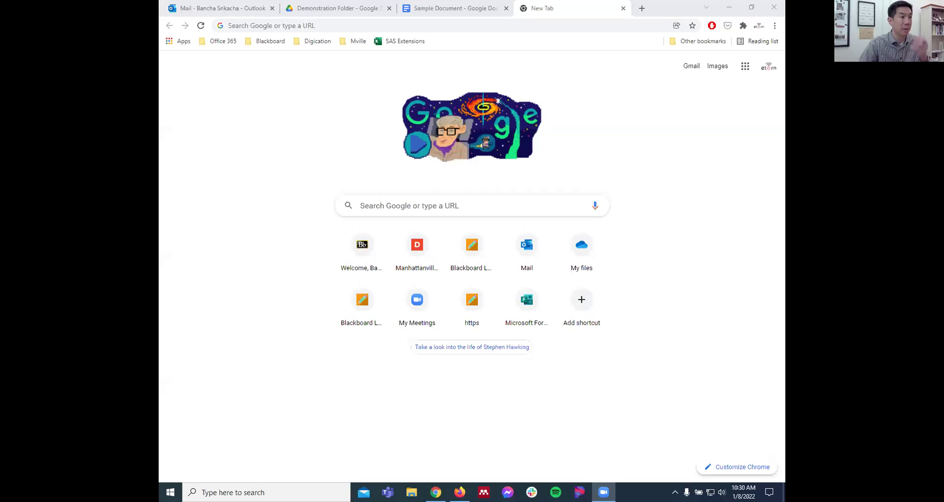
- Bring Chrome's new tab to the front, ready to enter the Digication address
click(659, 105)
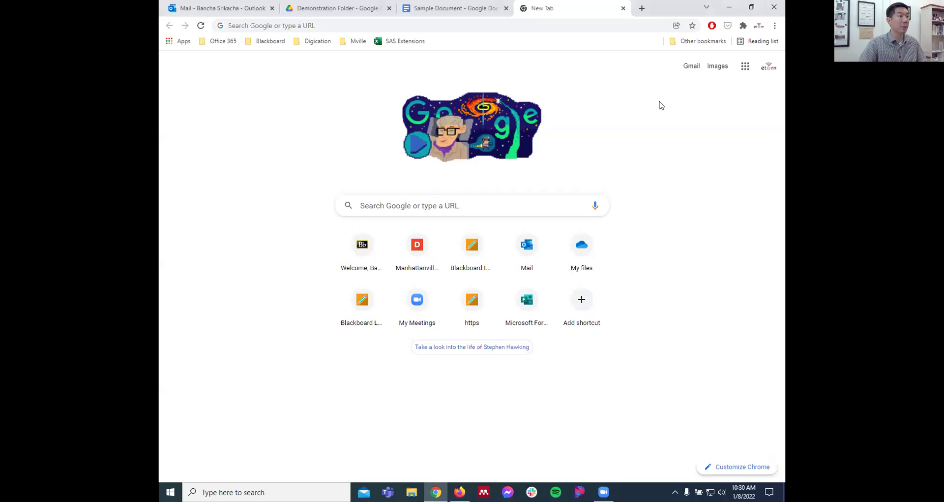
click(262, 27)
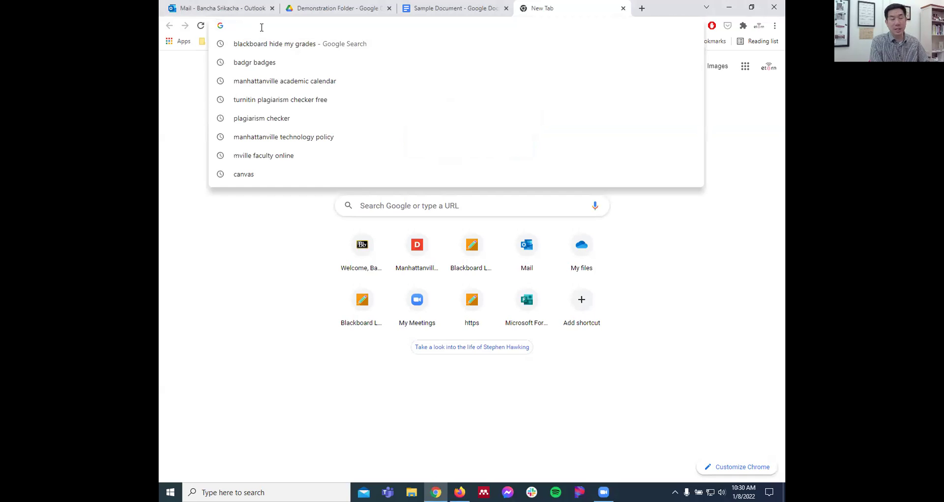
click(701, 295)
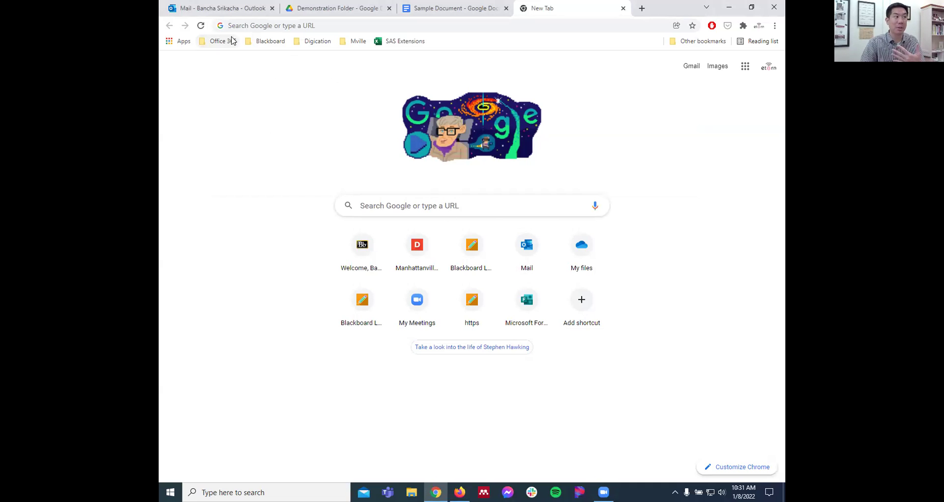
click(257, 27)
- Load mville.digication.com to reach the My ePortfolios dashboard
text(mv)
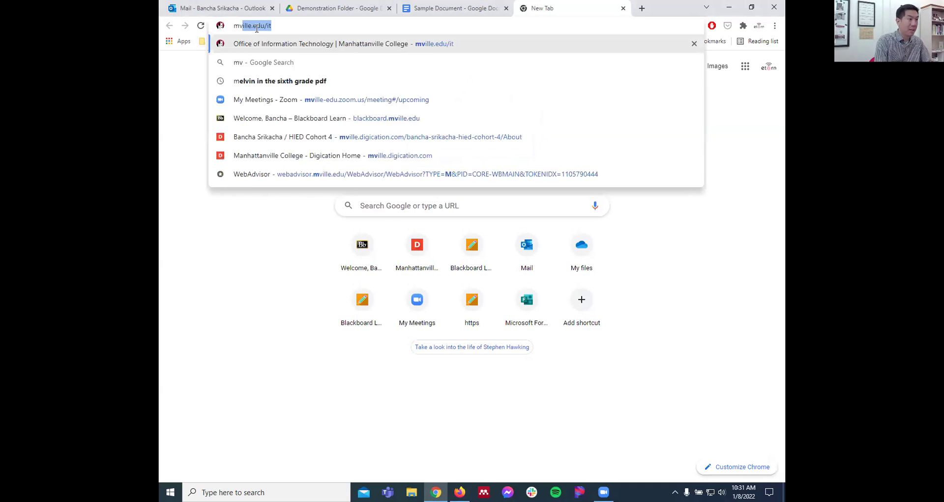
text(ille.digic)
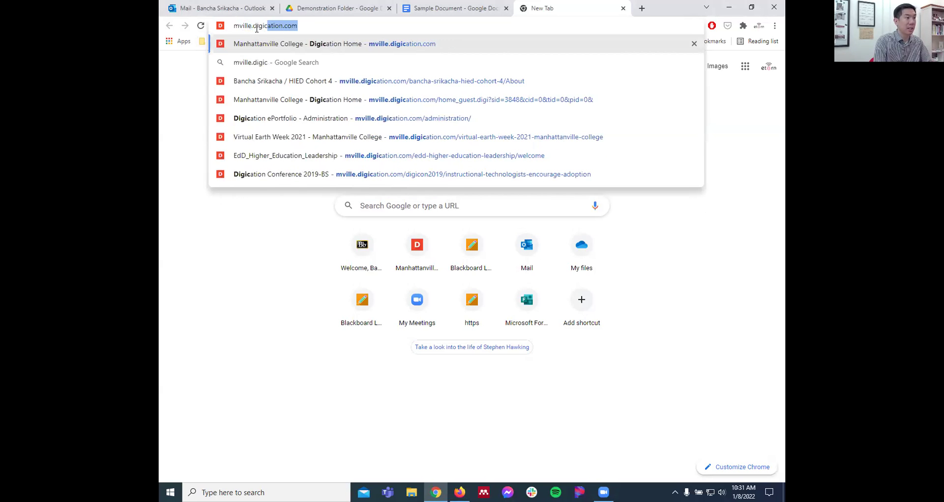
key(Return)
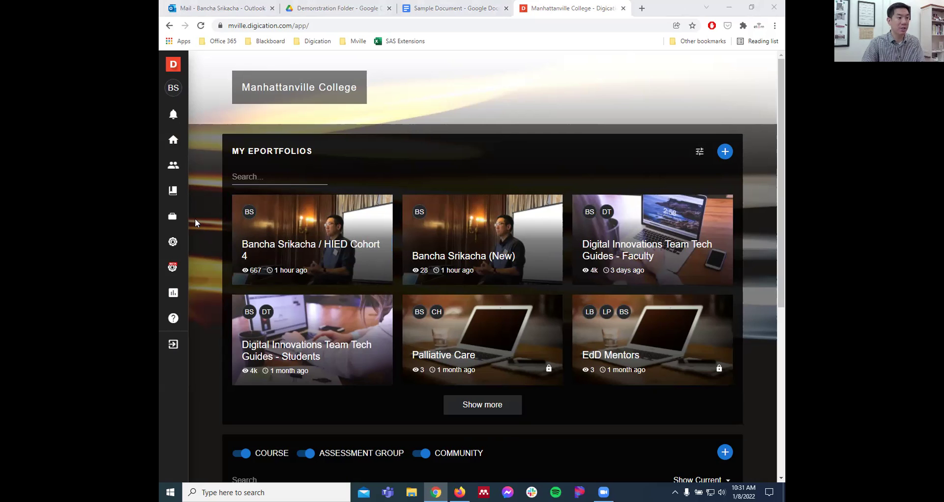
- Open the EdD Higher Education; Cohort 6 course card
scroll(195, 222, down, 5)
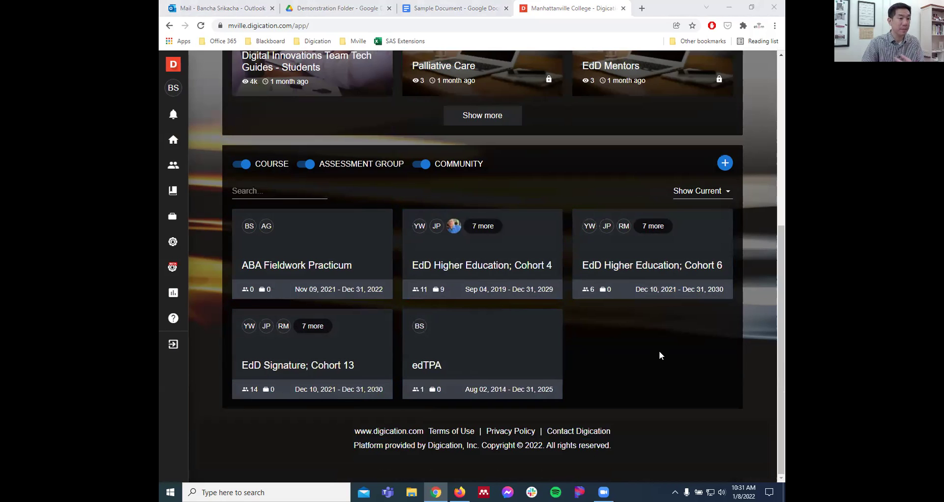
click(680, 253)
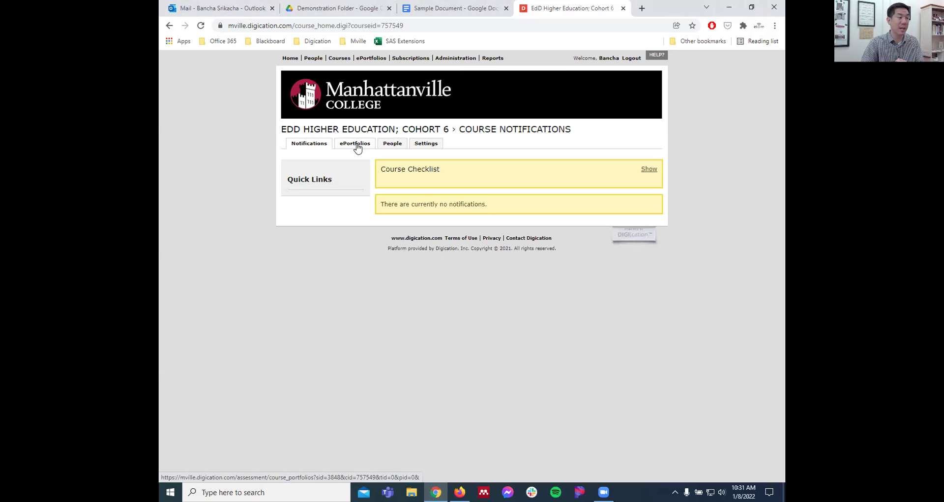
- From the course's ePortfolios list, create a portfolio from the Ed.D. Portfolio Template
click(357, 148)
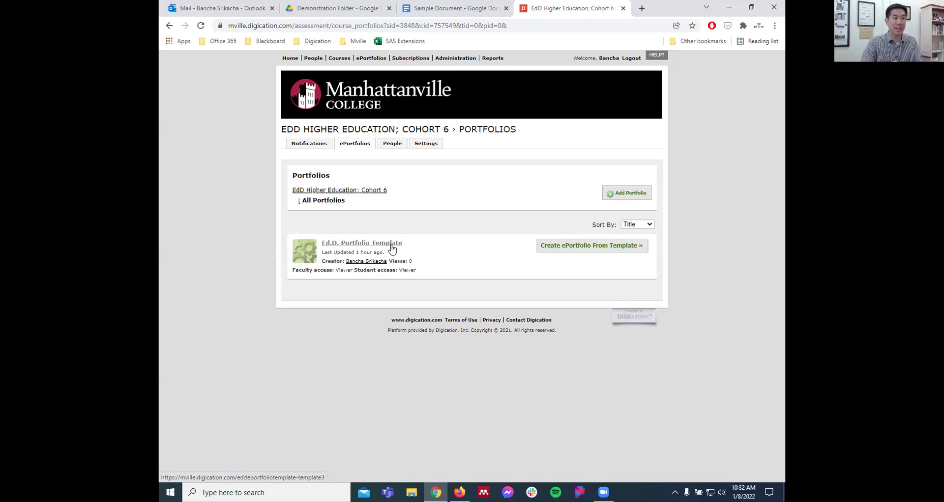
click(579, 249)
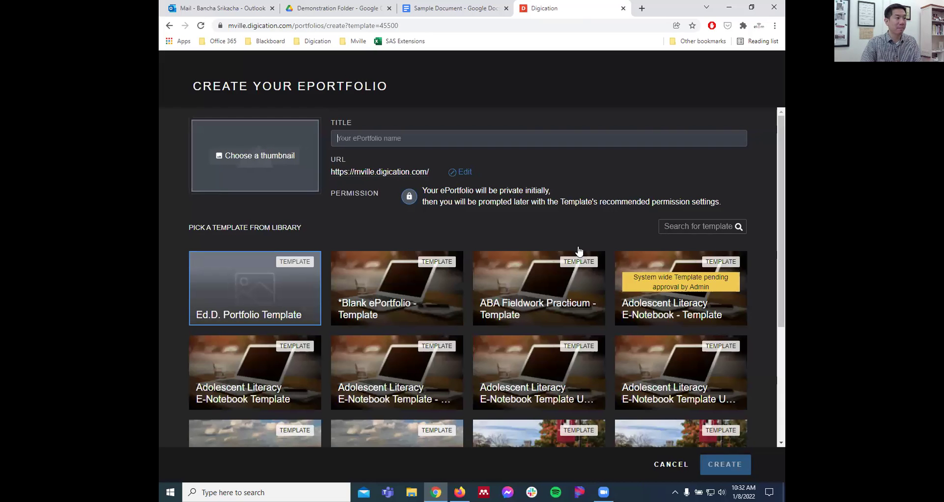
- Title the portfolio 'TEST', the owner's name and '- HIED / 6', then create it
drag(193, 87, 387, 88)
click(387, 88)
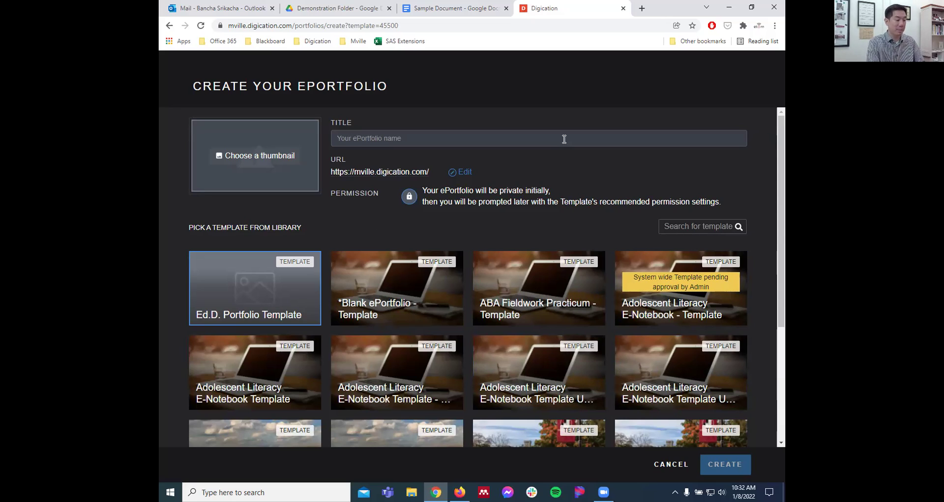
click(564, 139)
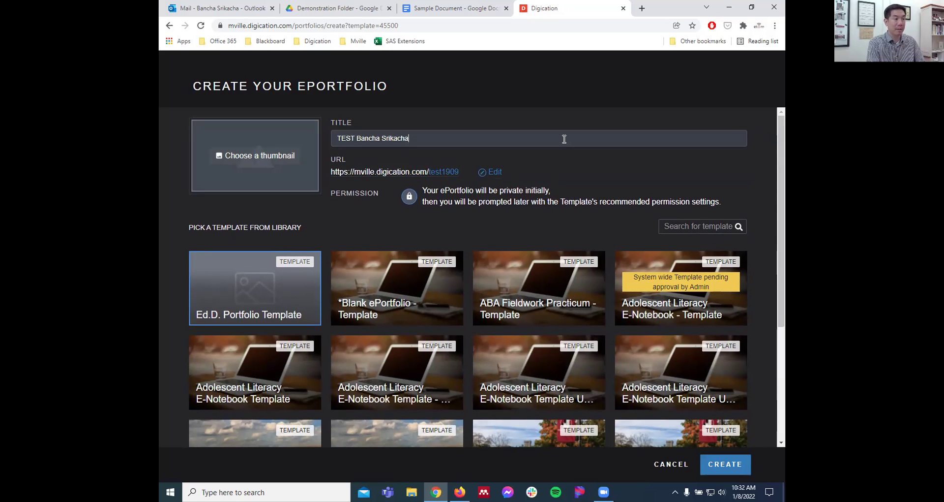
text( - HI)
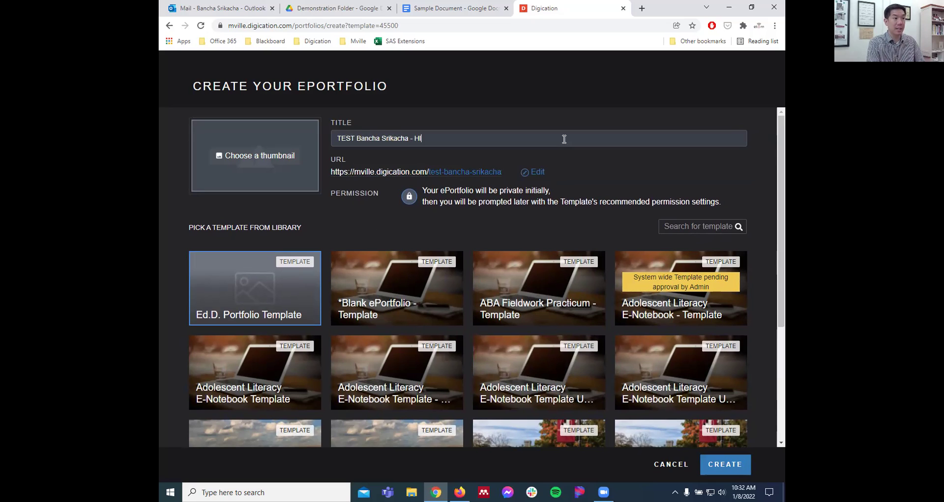
text(ED / 6)
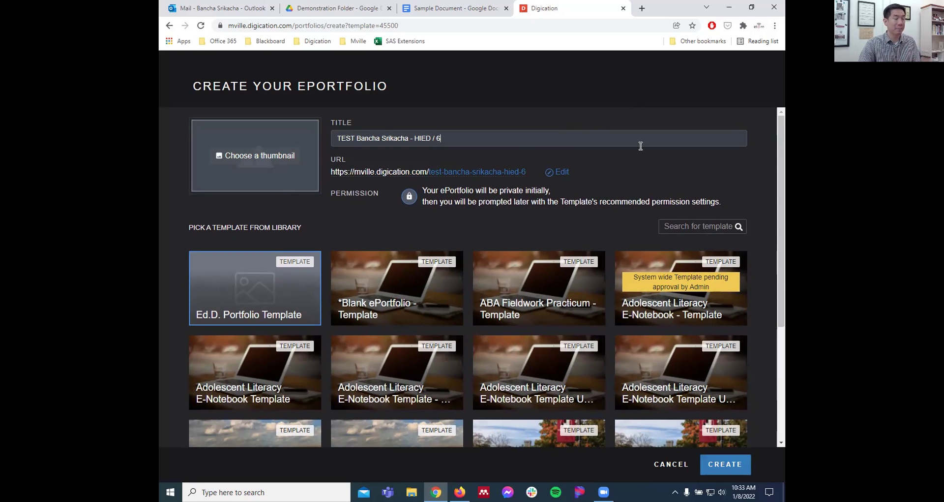
click(724, 465)
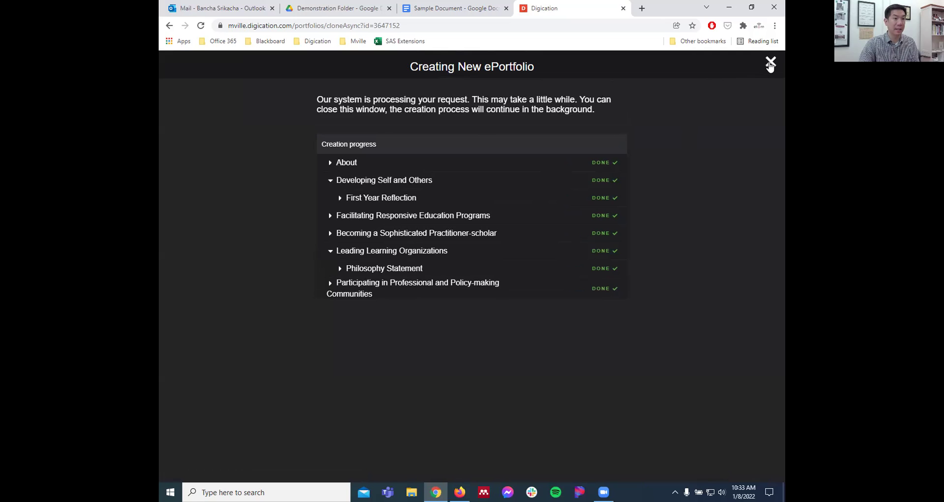
- Close the creation dialog and open the new TEST portfolio's About page
click(770, 64)
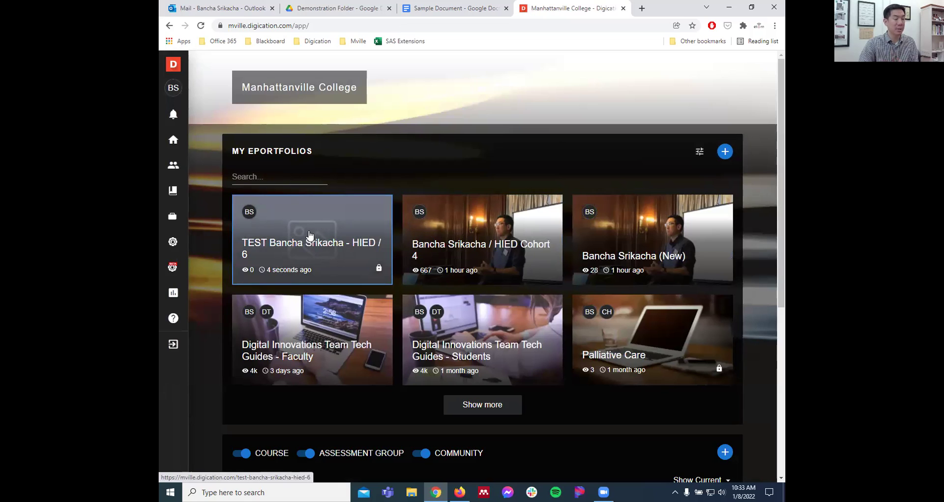
click(309, 234)
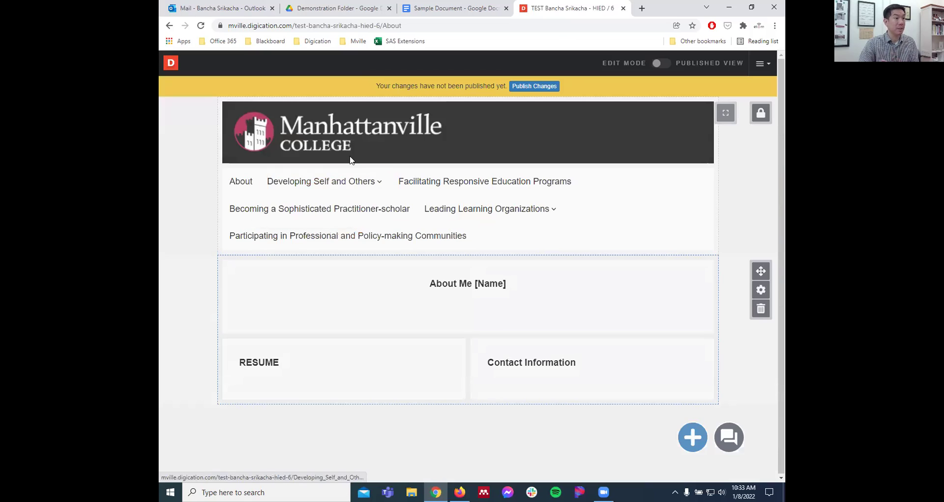
drag(309, 28, 378, 24)
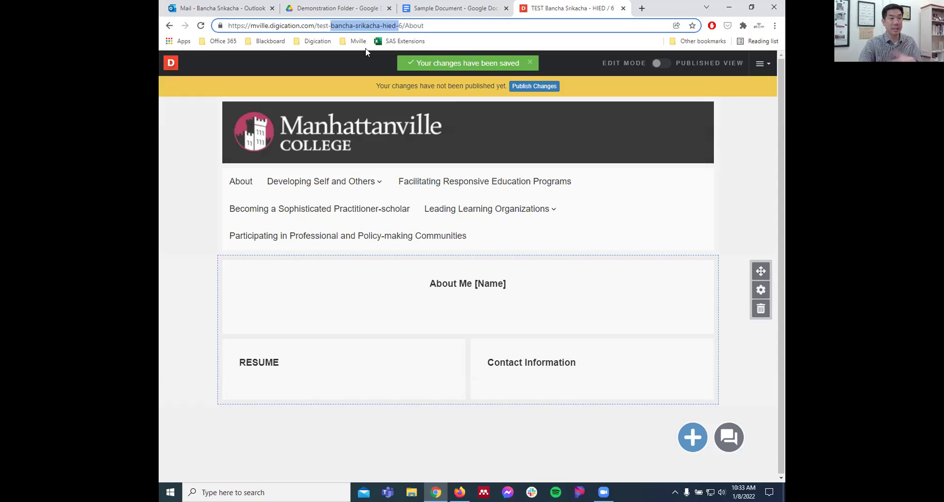
click(166, 249)
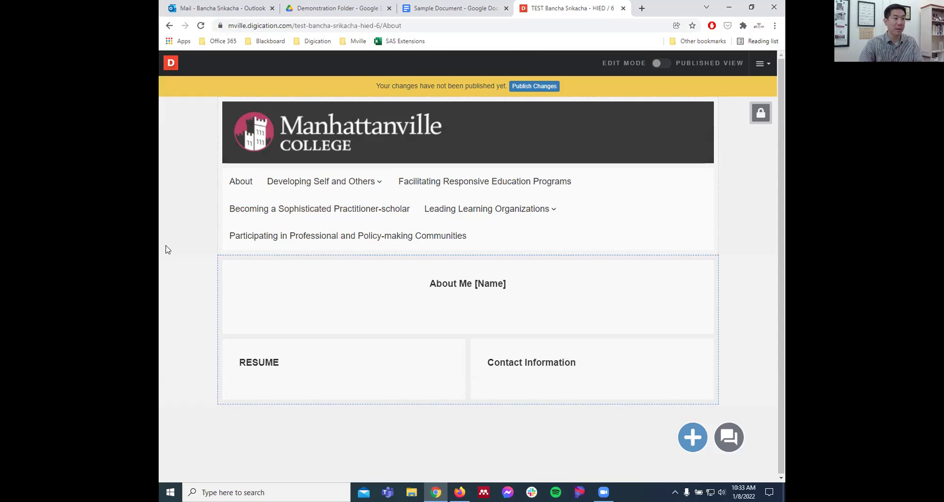
mouse_move(295, 182)
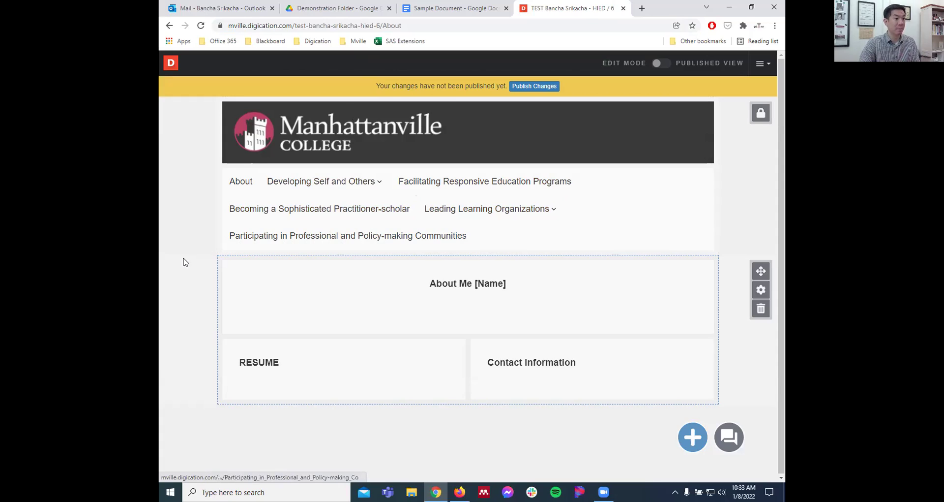
mouse_move(346, 318)
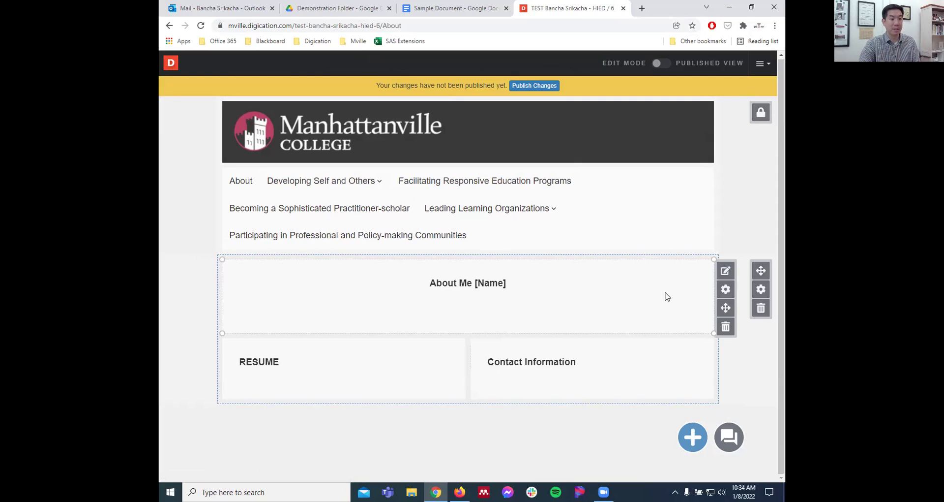
- Replace [Name] in the About Me heading with the owner's name and type the intro sentence
click(728, 274)
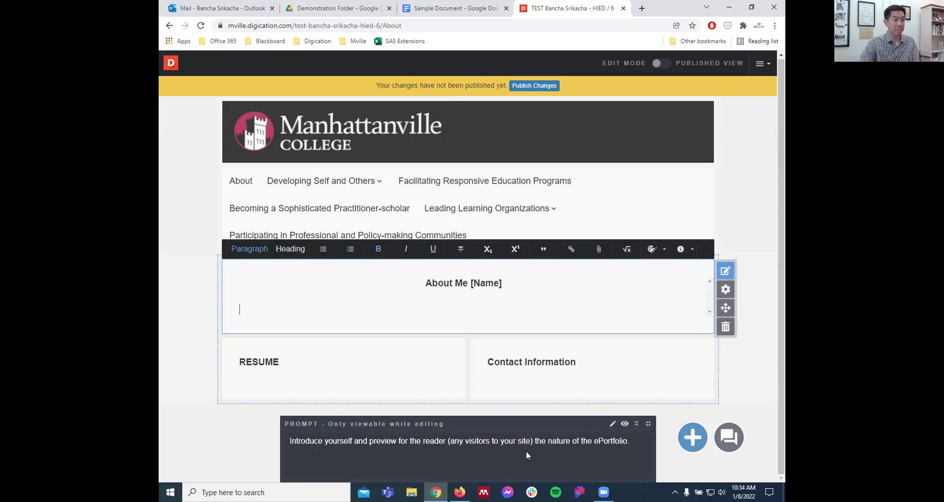
click(648, 424)
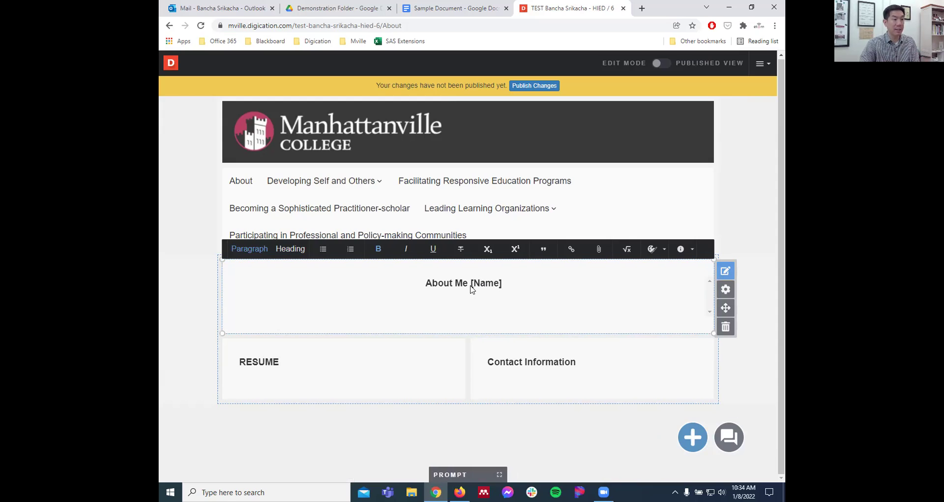
drag(469, 287, 512, 284)
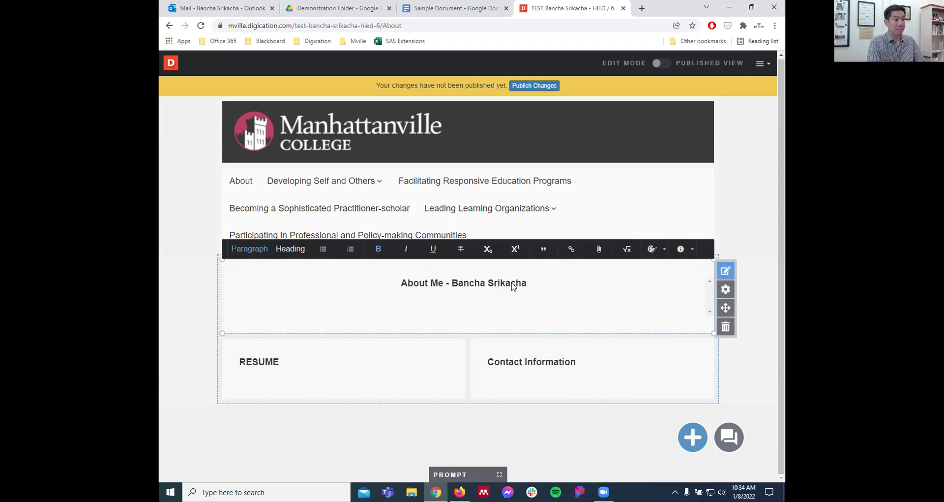
key(Return)
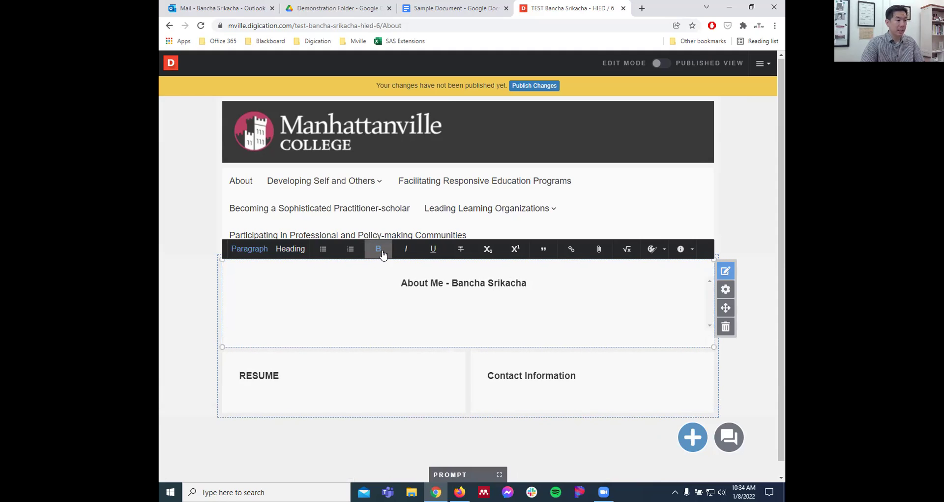
text(This is )
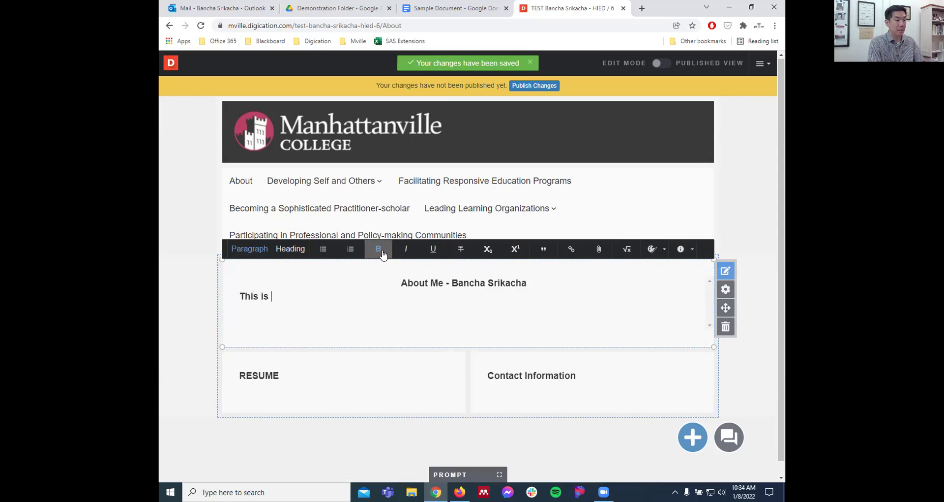
text(my introduction to the )
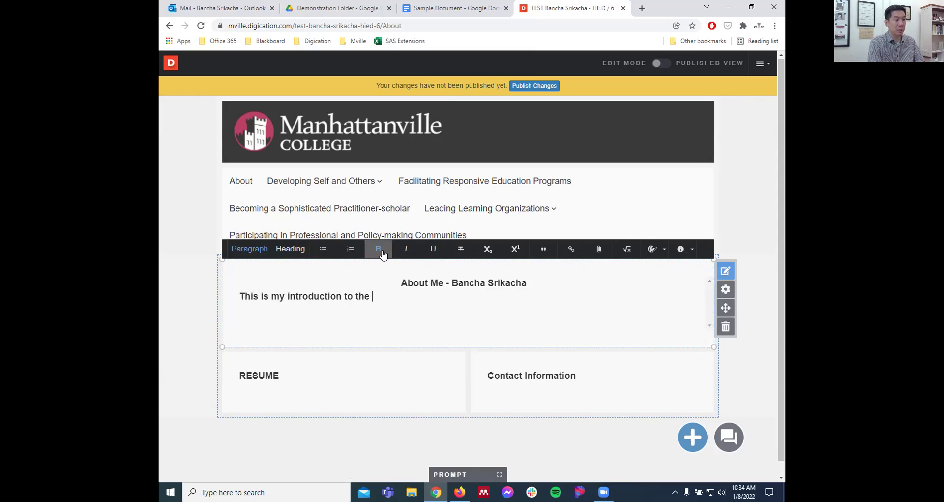
text(ePortfolio. )
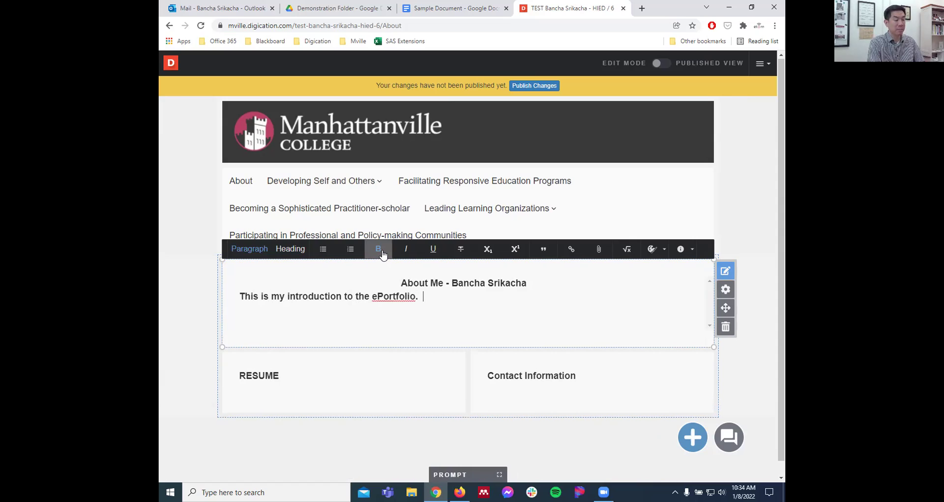
text( I am a n EdD ca)
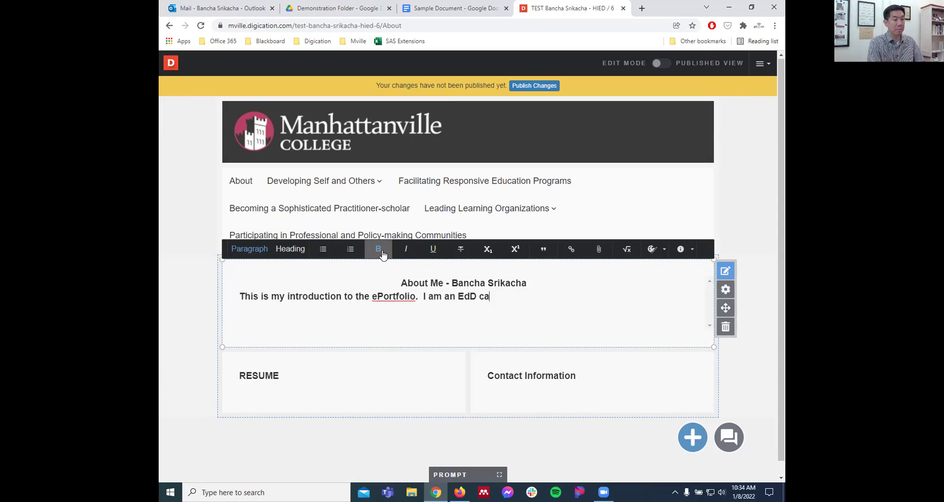
text(ndidate)
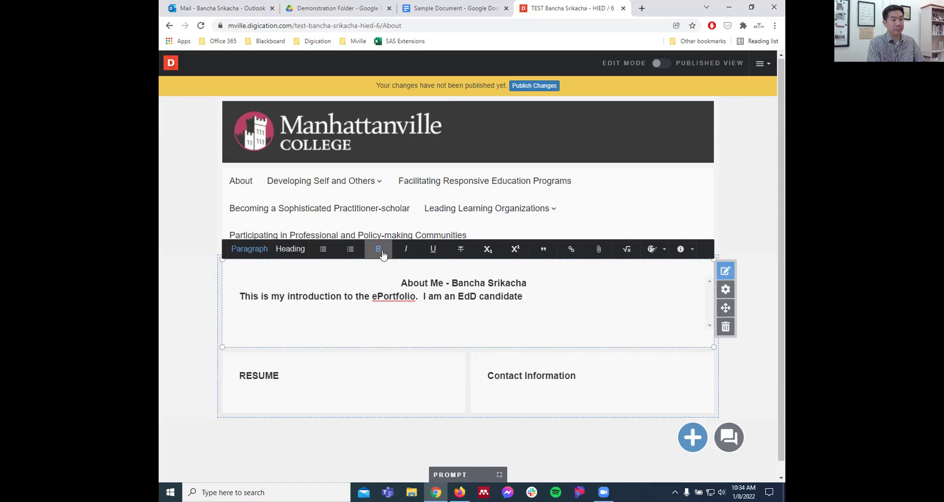
text(.)
- Add a blank line under the heading and remove bold from the intro paragraph
key(Up)
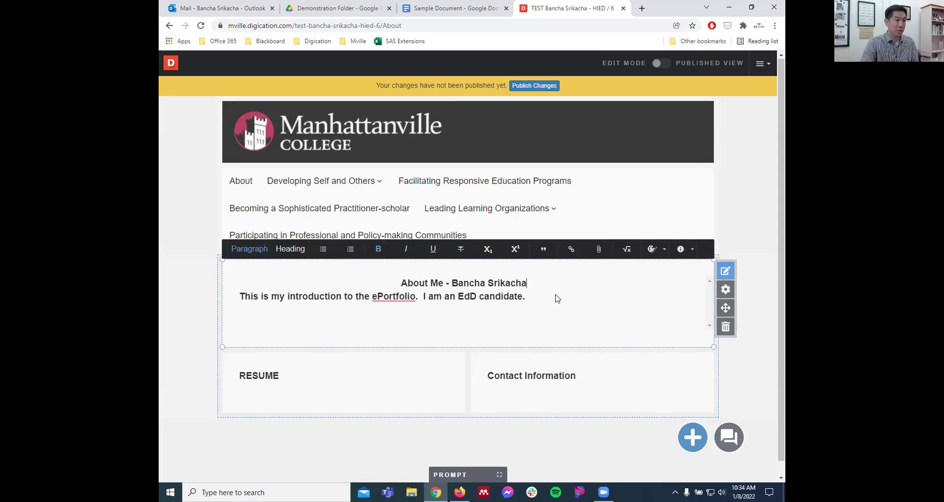
key(Return)
double_click(532, 313)
drag(503, 314, 231, 232)
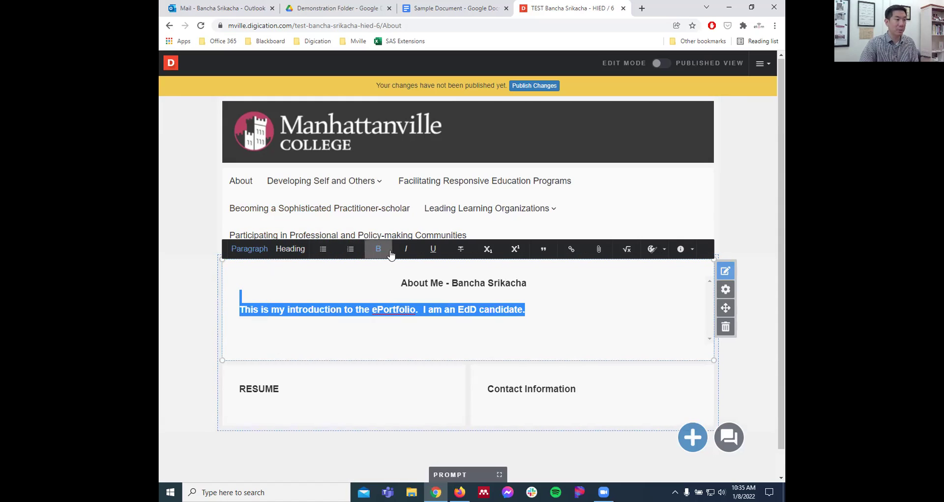
click(378, 249)
click(536, 313)
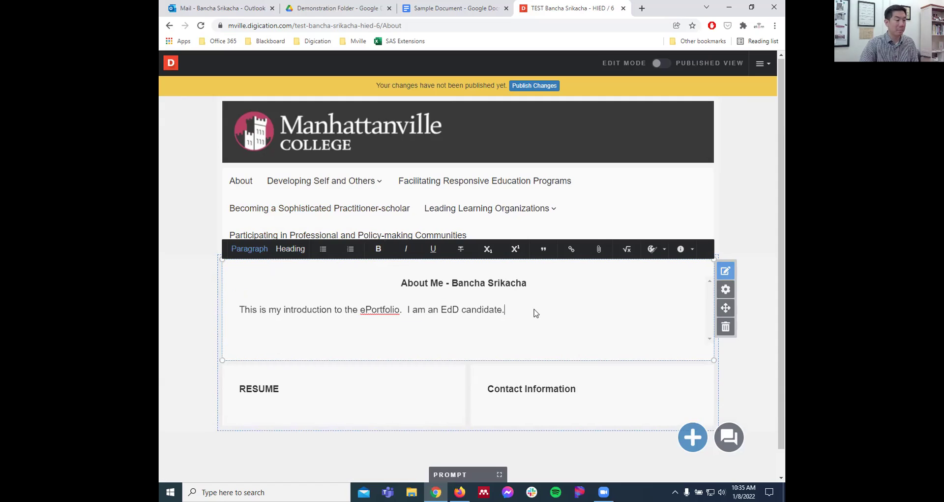
scroll(536, 312, down, 1)
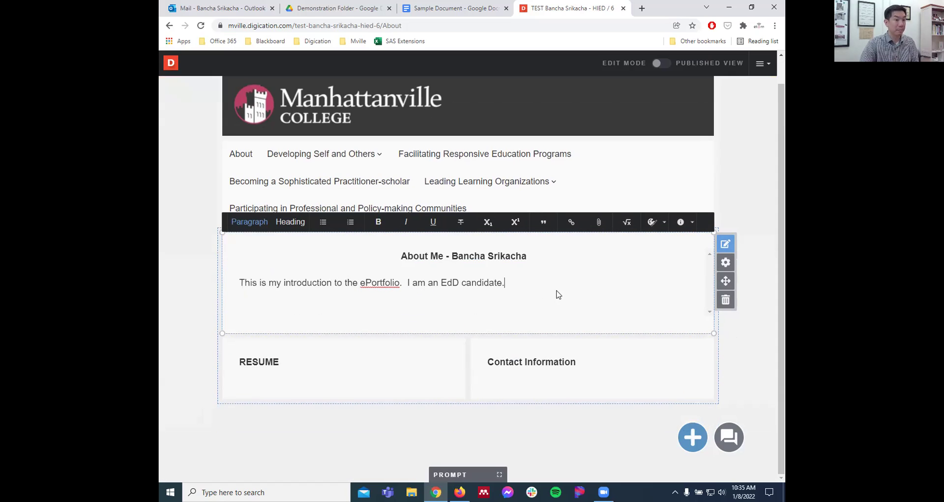
- In Contact Information, enter Manhattanville College, the owner's e-mail and phone number on separate lines
click(760, 338)
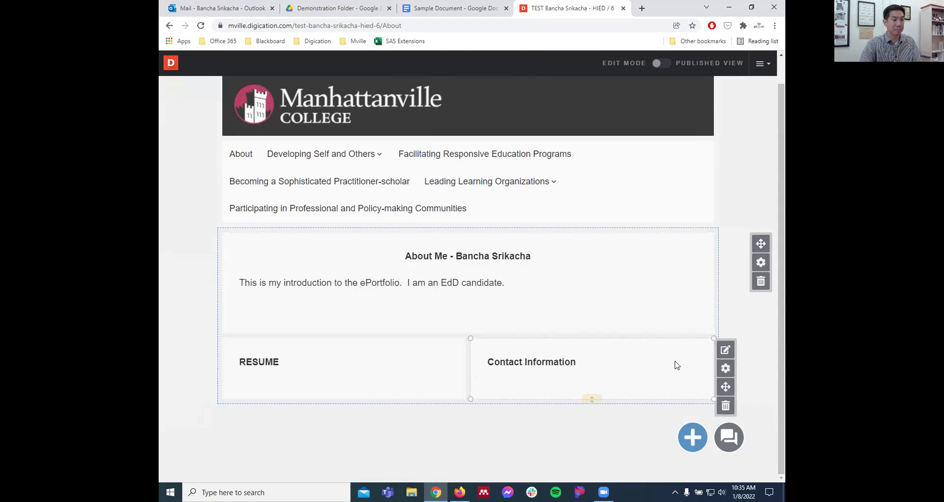
click(726, 350)
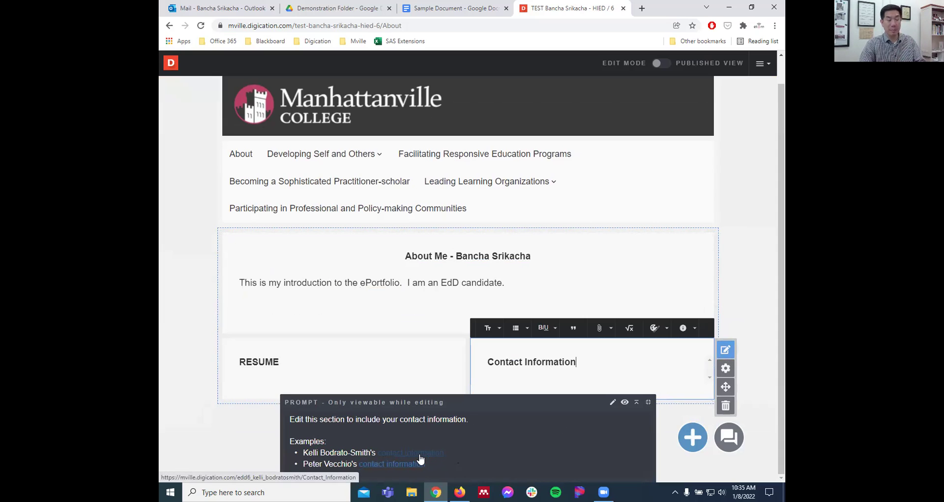
click(648, 402)
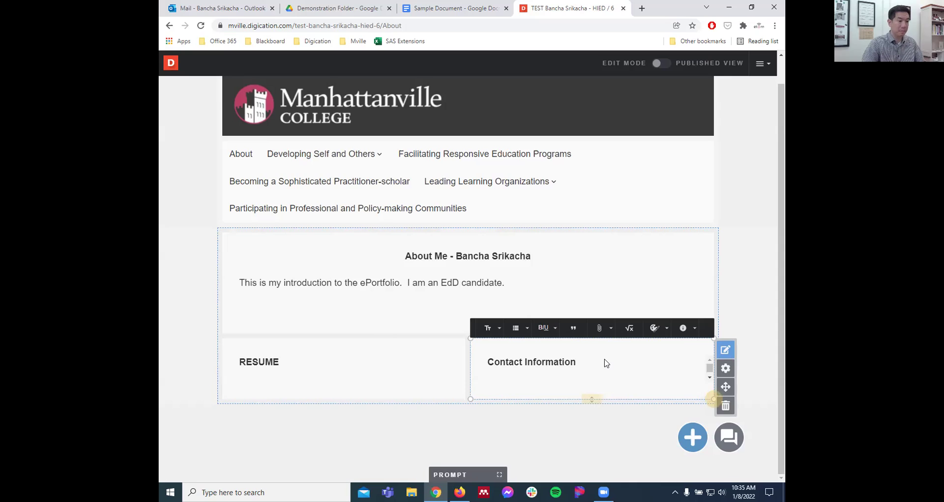
click(597, 402)
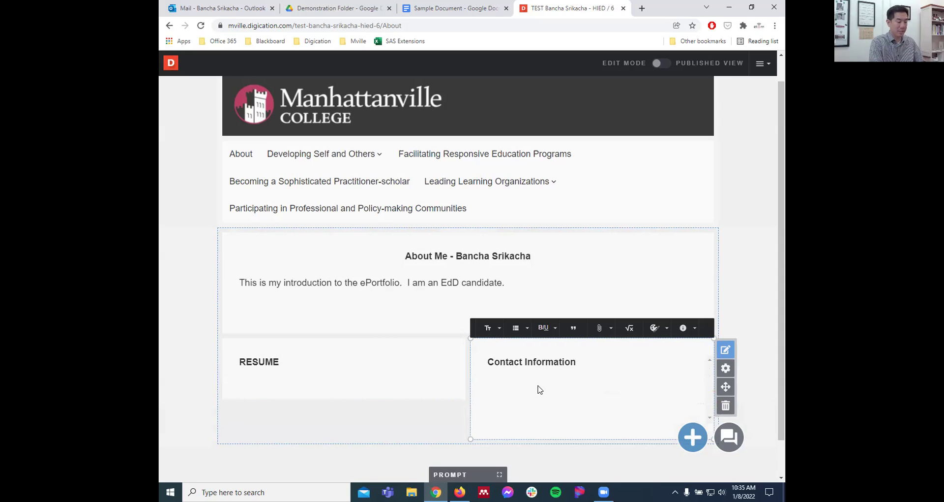
text(Man)
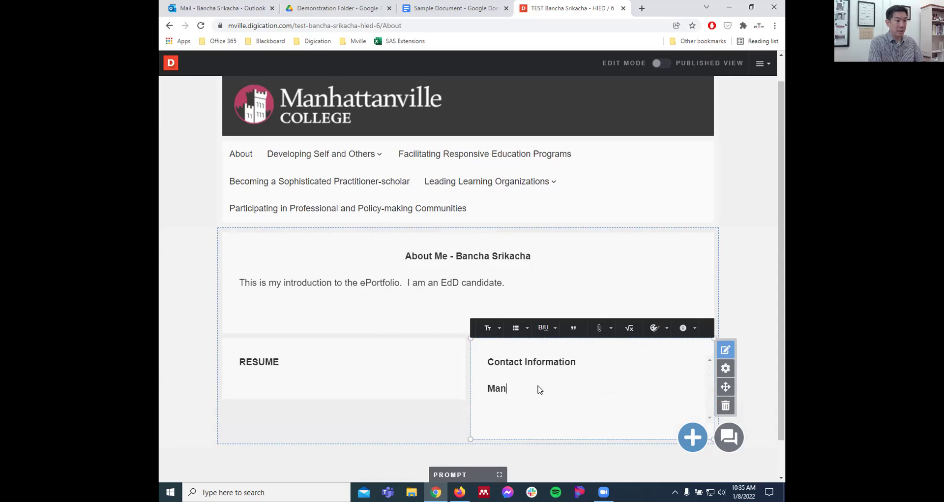
text(hattanville Colleeg)
key(BackSpace)
key(BackSpace)
key(BackSpace)
key(BackSpace)
text(lege)
key(Return)
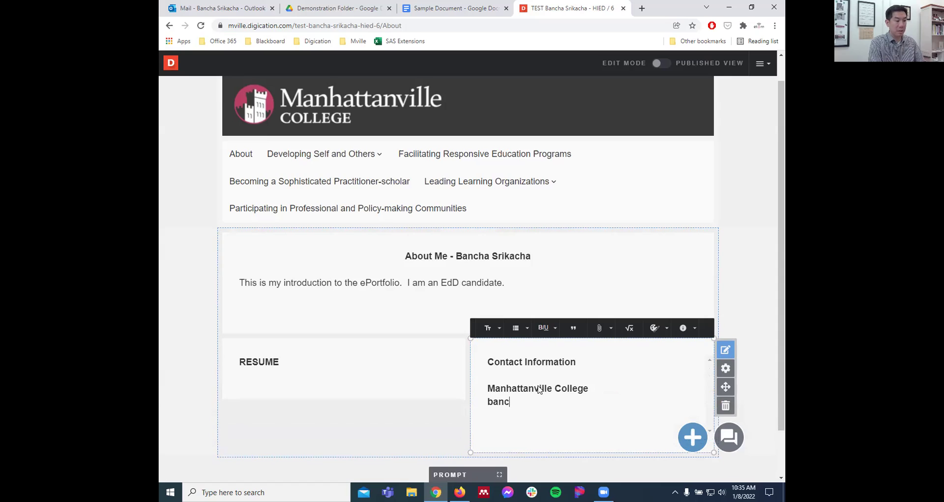
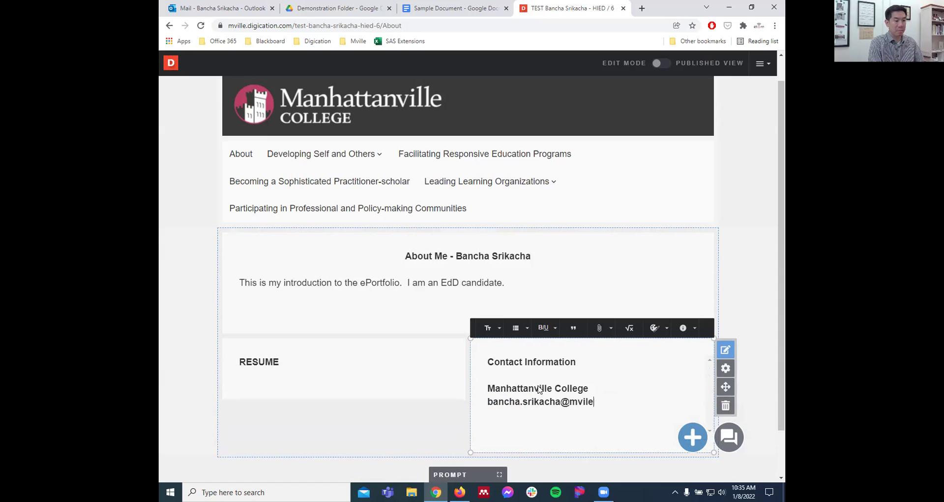
key(Return)
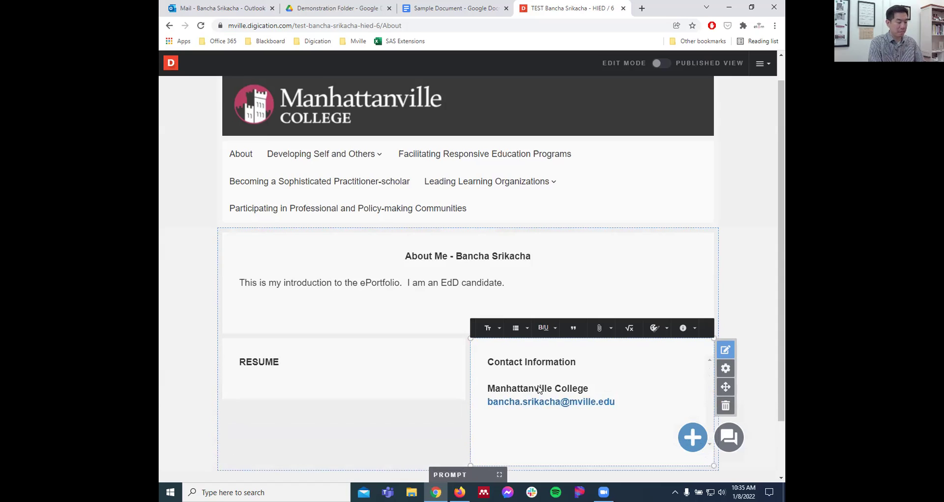
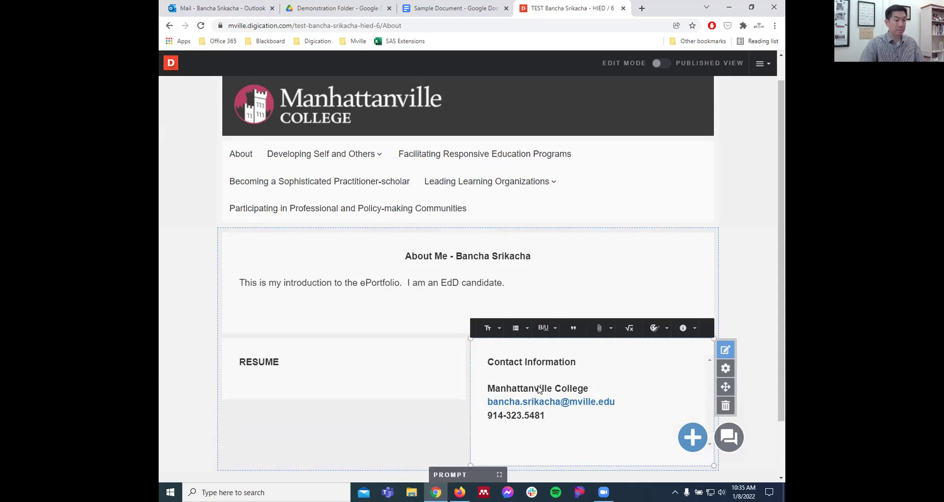
- Remove bold from the three contact lines and finish editing the block
drag(559, 417, 482, 388)
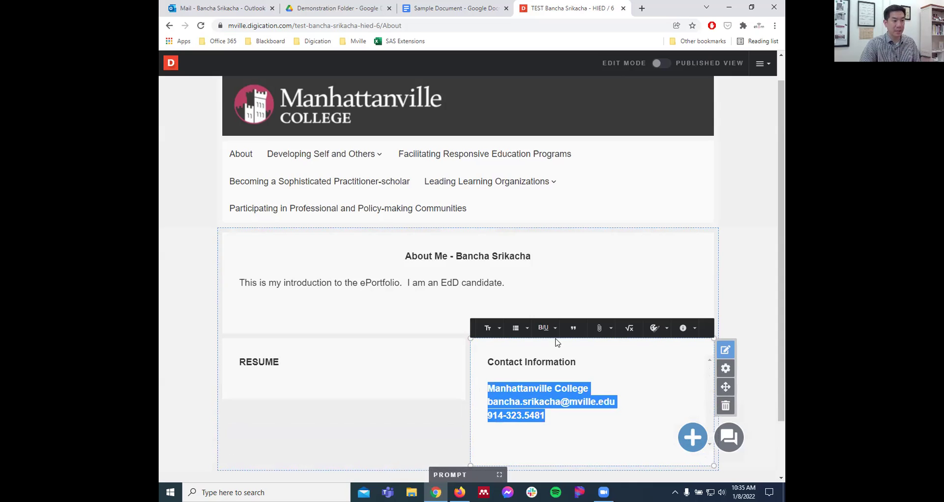
click(545, 328)
click(546, 347)
click(628, 382)
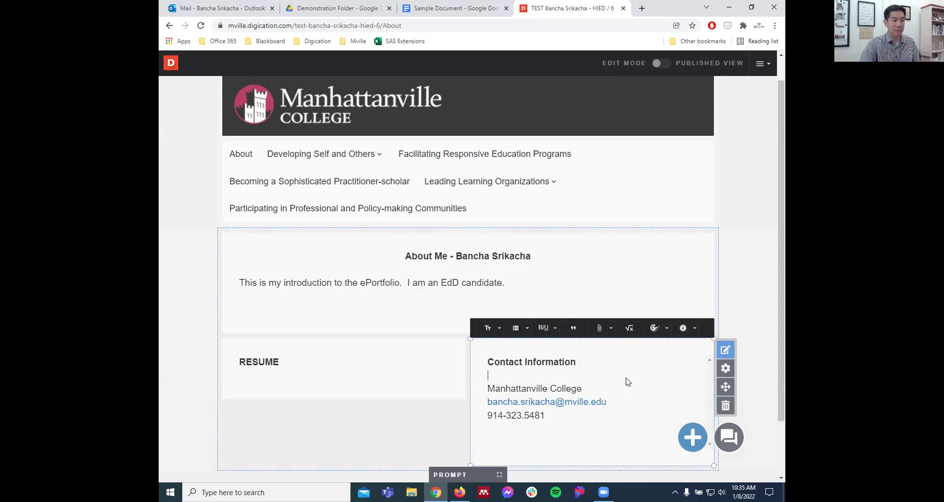
click(412, 423)
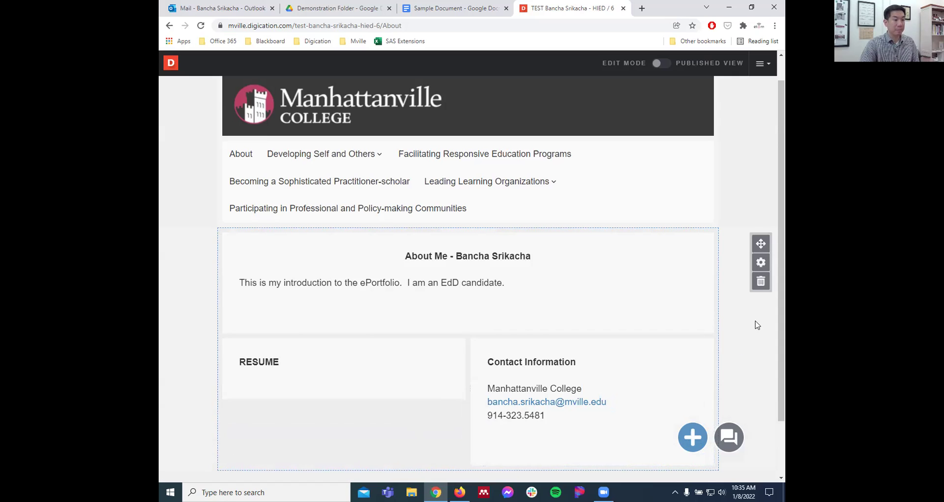
scroll(757, 325, down, 1)
mouse_move(279, 324)
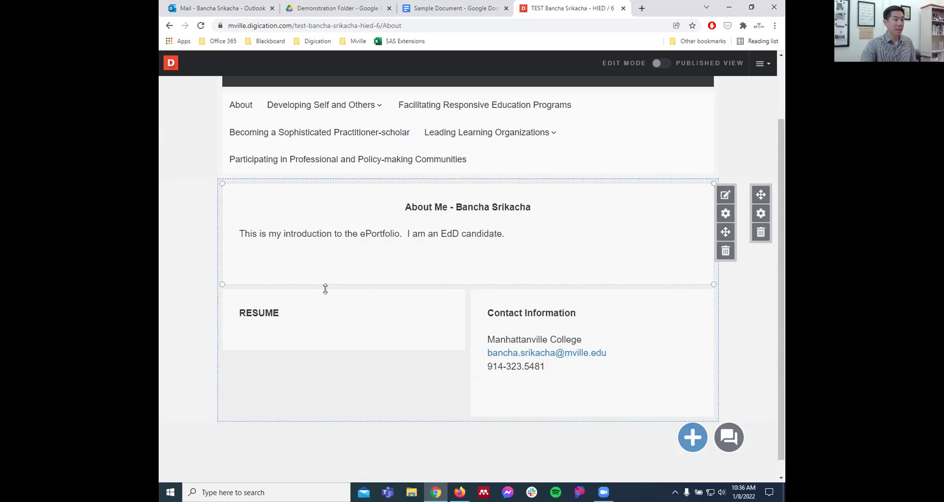
mouse_move(323, 320)
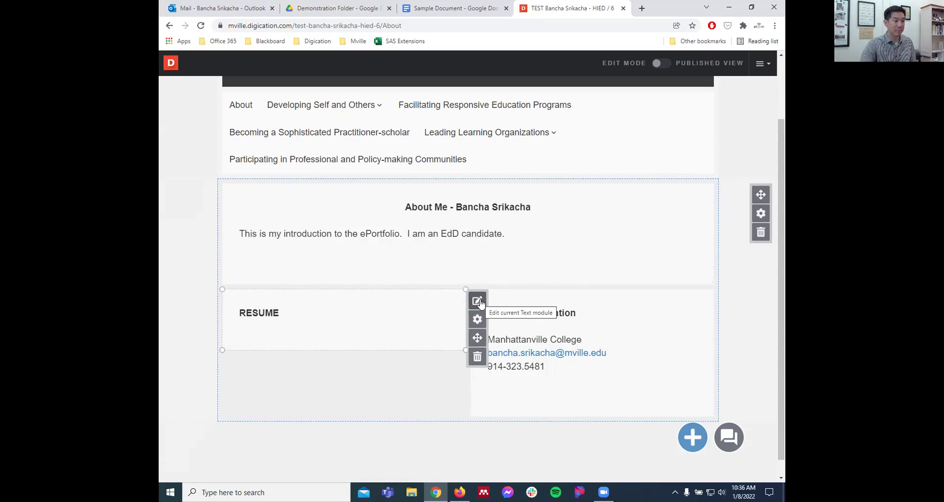
mouse_move(598, 383)
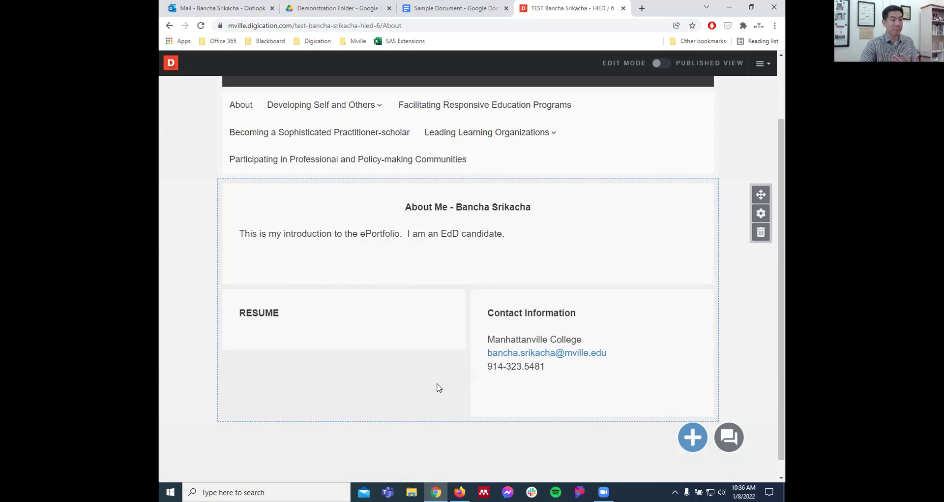
- Add an Upload File item and choose Sample CV.pdf from the Demo Files folder
click(693, 438)
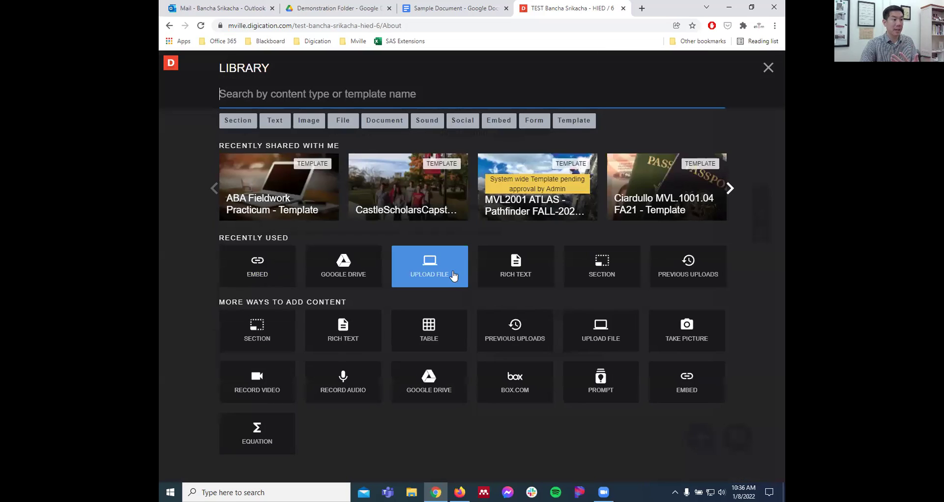
click(431, 265)
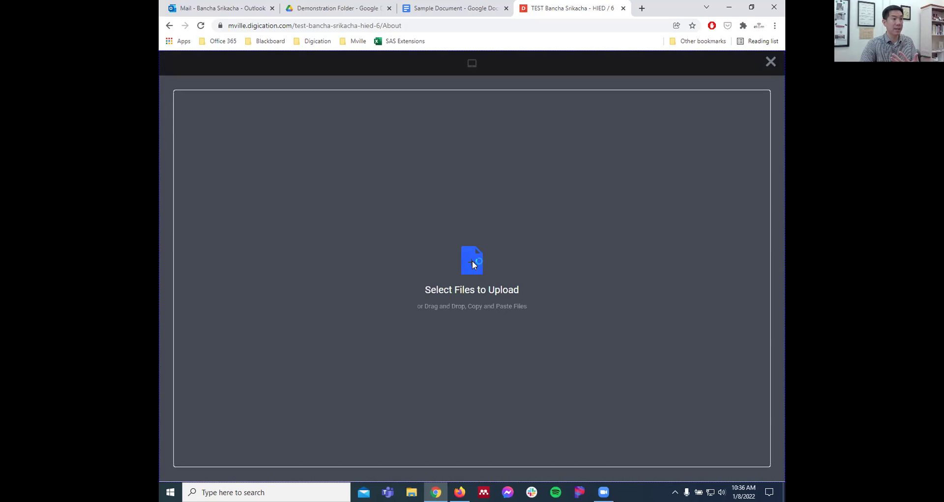
click(472, 261)
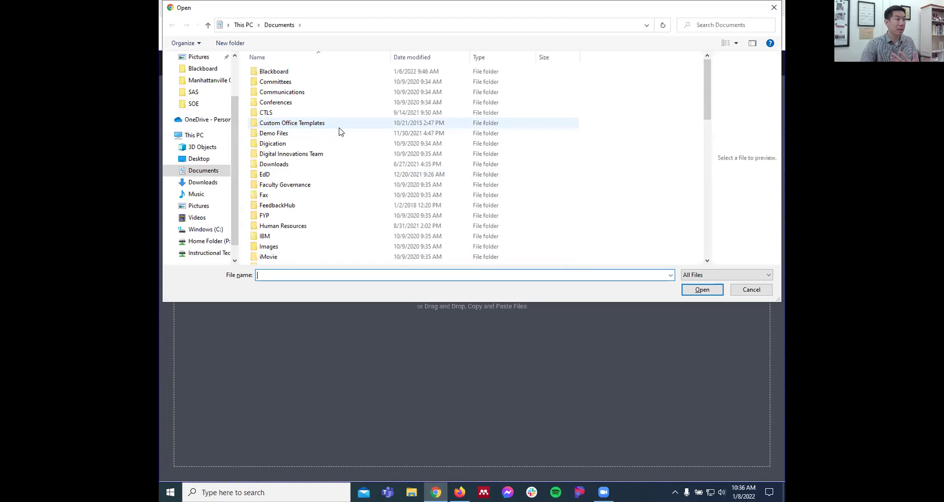
double_click(338, 137)
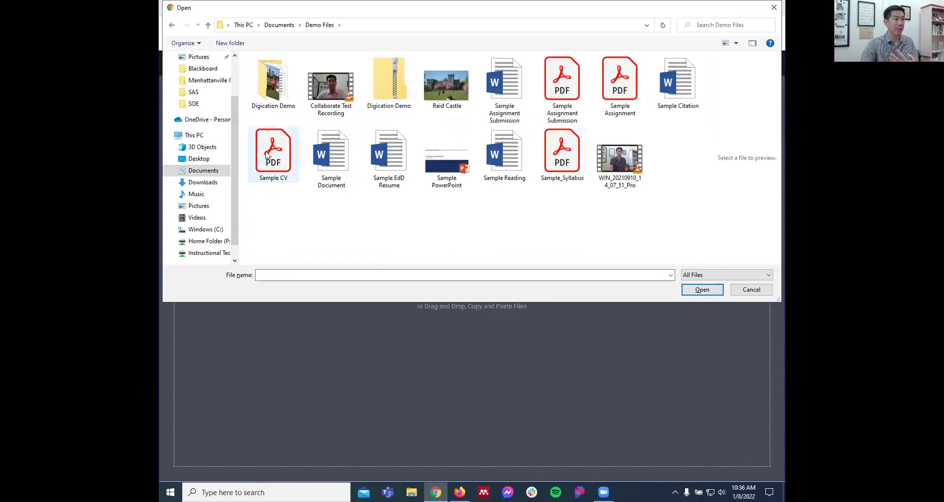
click(269, 155)
click(698, 291)
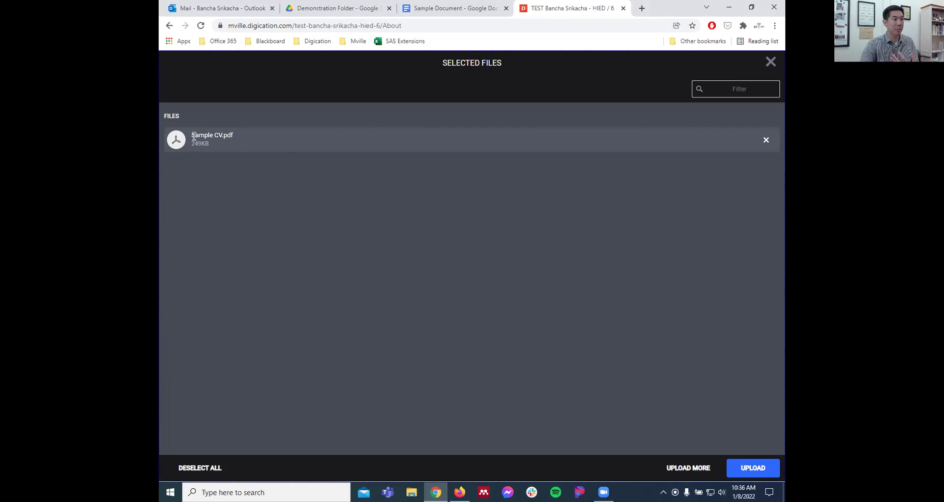
- Upload Sample CV.pdf and scroll up to view the embedded PDF preview
click(760, 468)
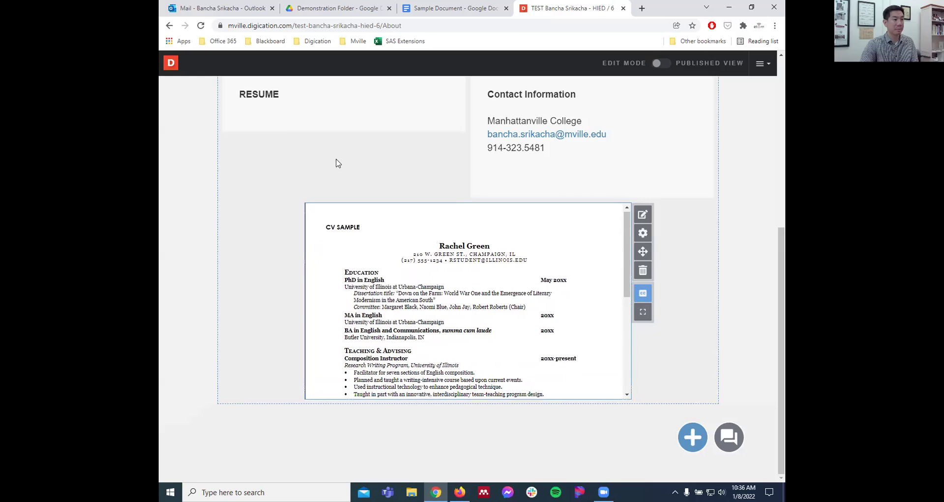
scroll(337, 162, up, 1)
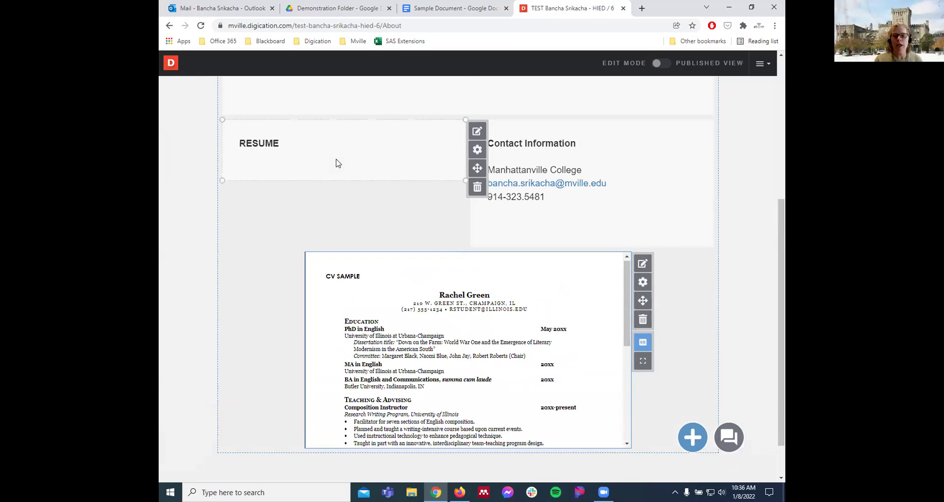
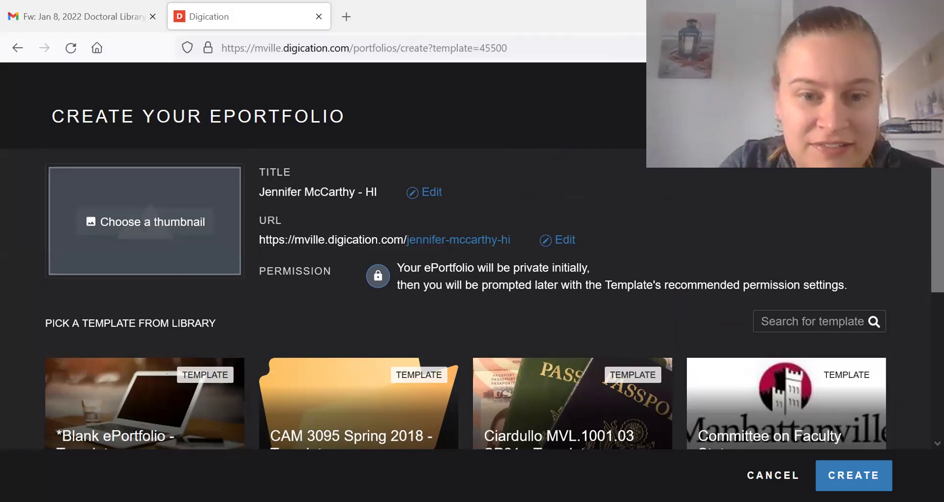
- Return to the Cohort 6 portfolio list, start a new ePortfolio from a template and browse the template library
key(alt+Left)
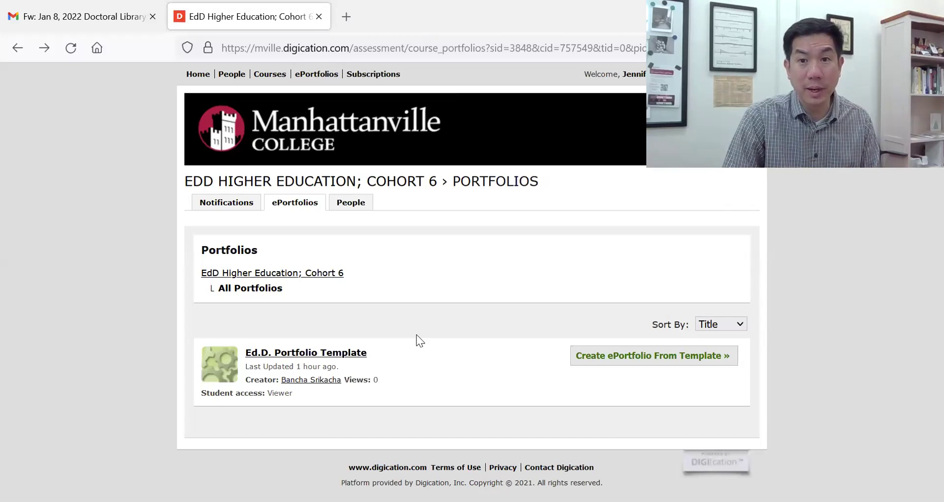
click(659, 356)
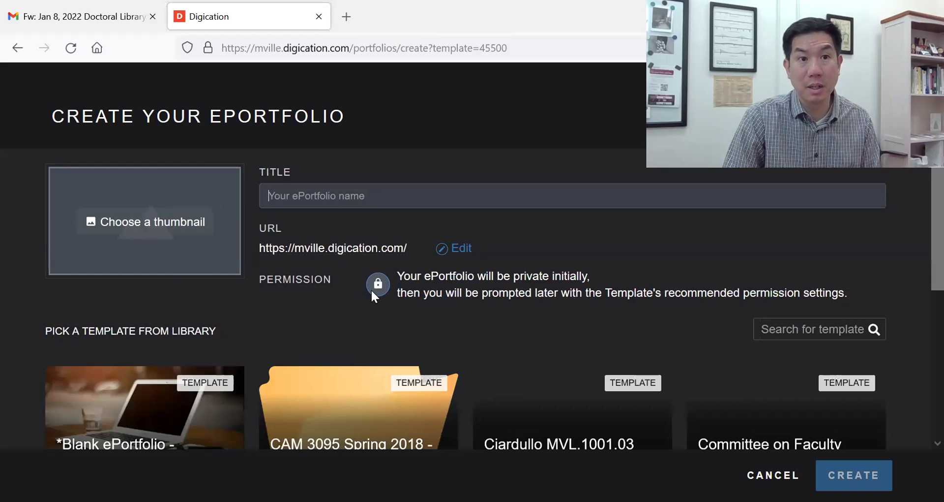
scroll(372, 290, down, 1)
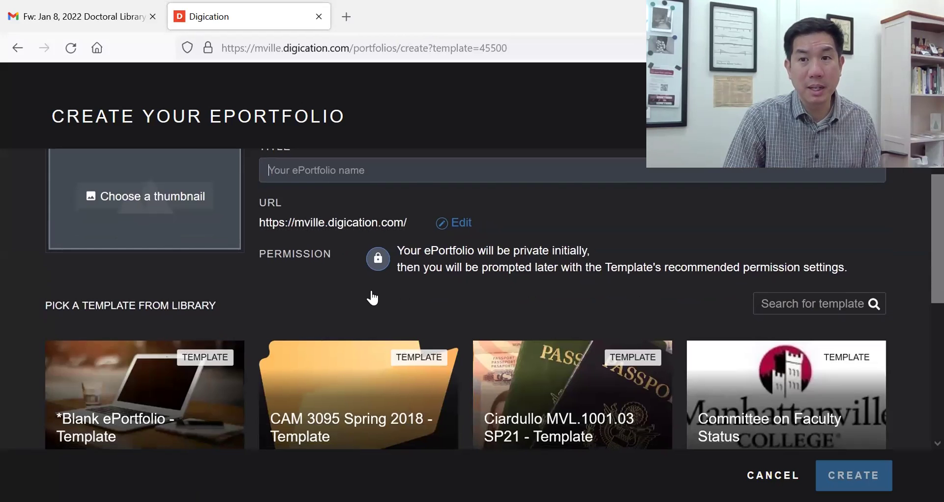
scroll(372, 297, down, 5)
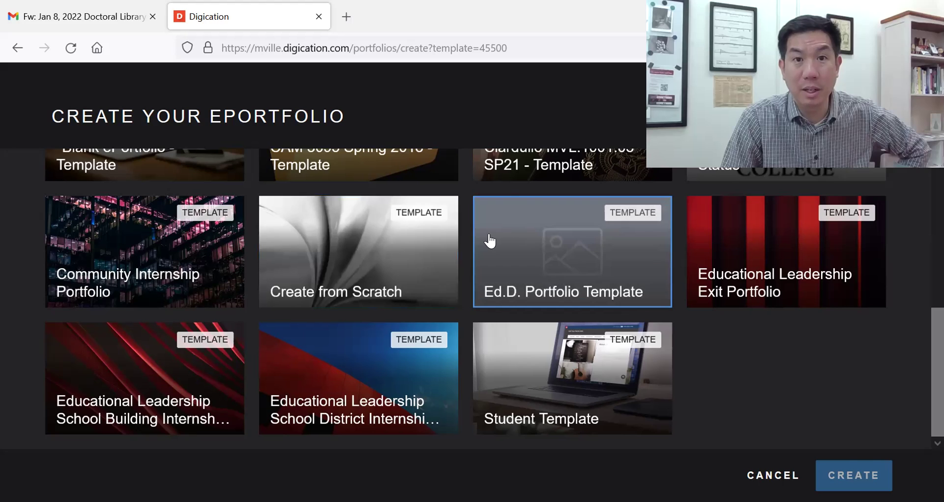
scroll(553, 247, up, 10)
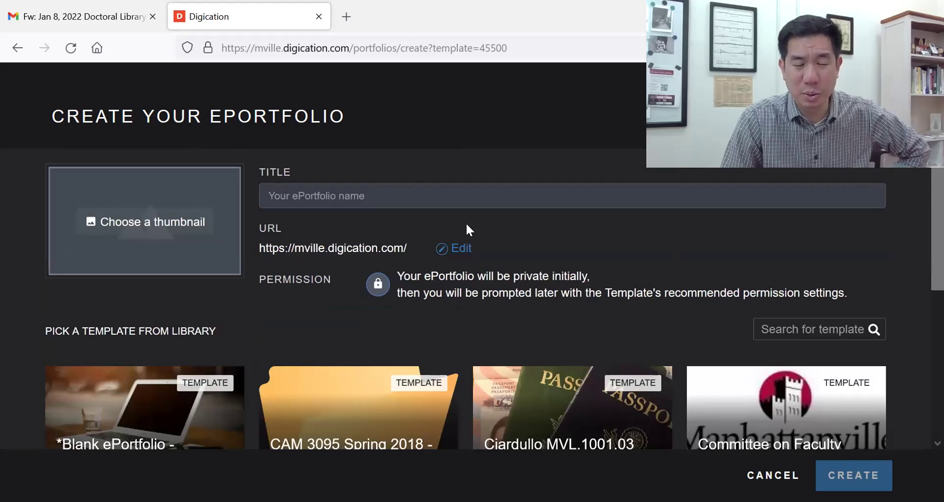
- Title the ePortfolio with the student's name plus 'HIC 6' and create it from the Ed.D. Portfolio Template
click(398, 202)
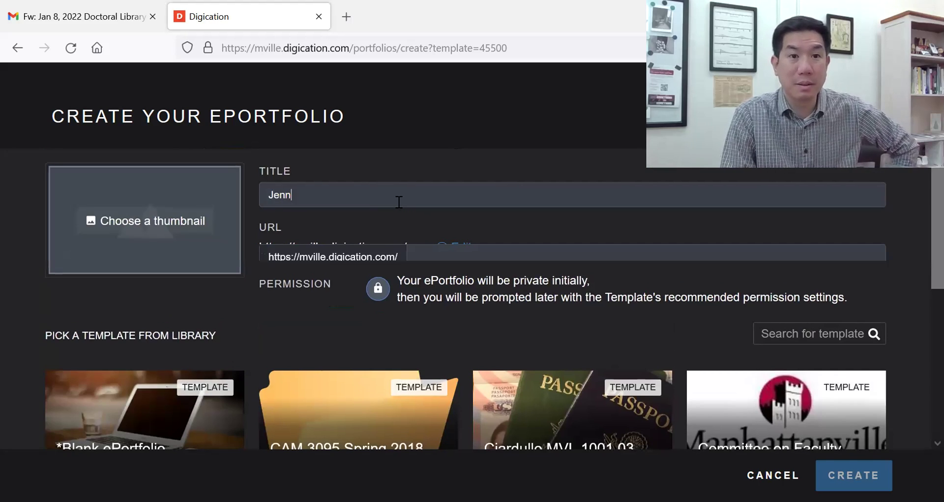
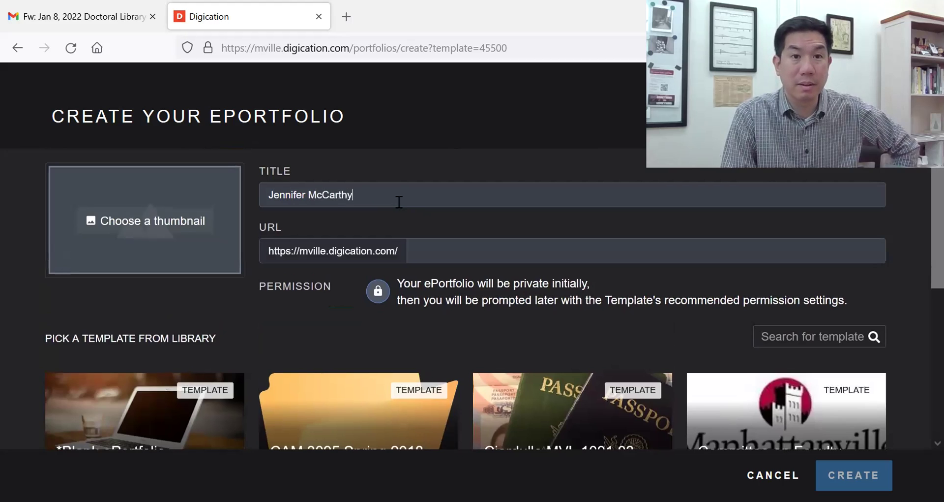
click(694, 343)
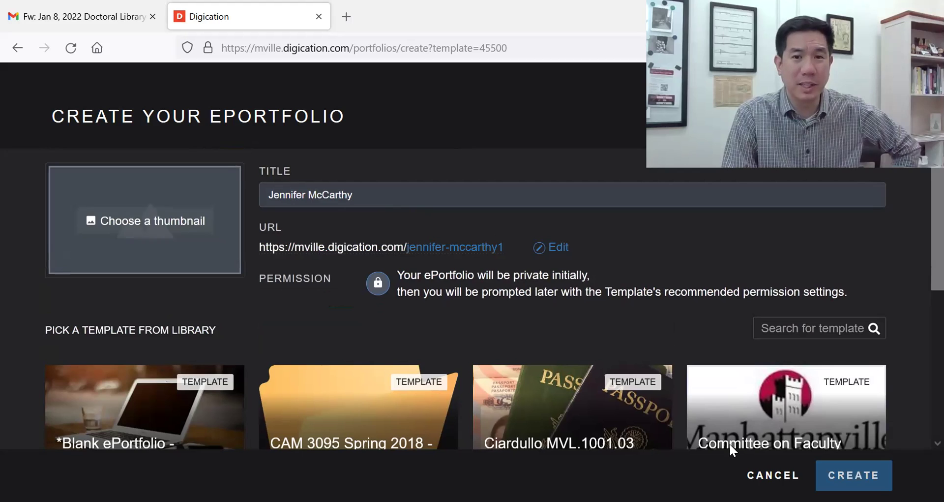
click(731, 447)
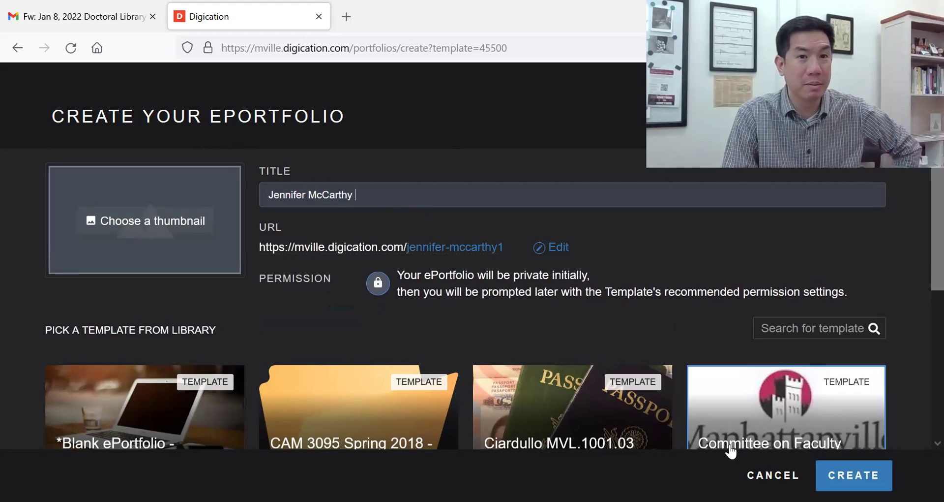
text(IC 6)
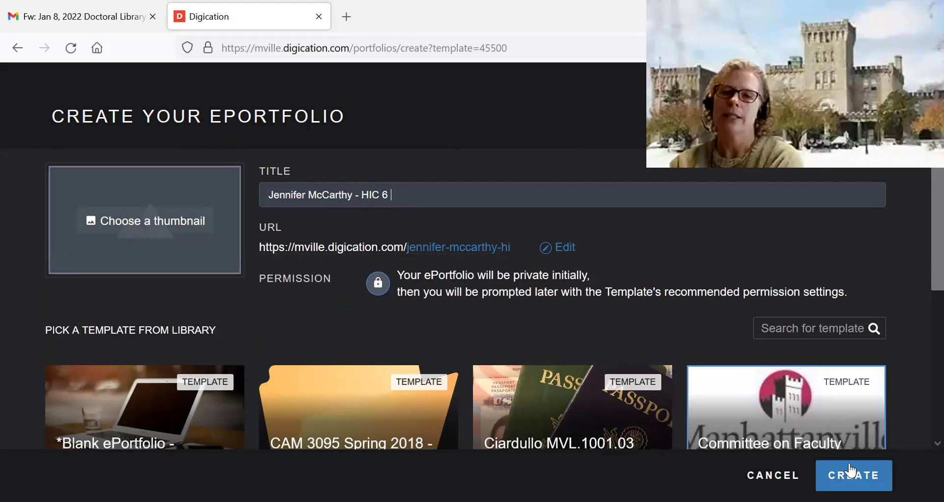
click(851, 471)
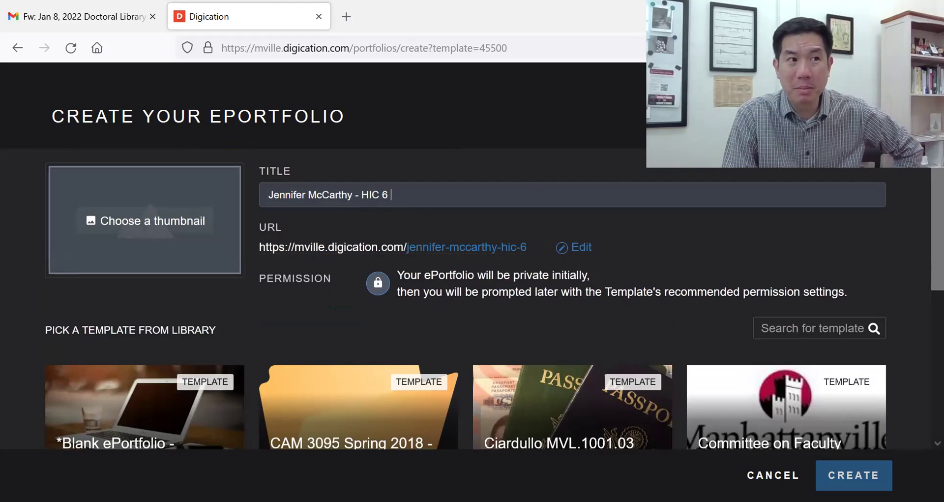
scroll(752, 310, down, 5)
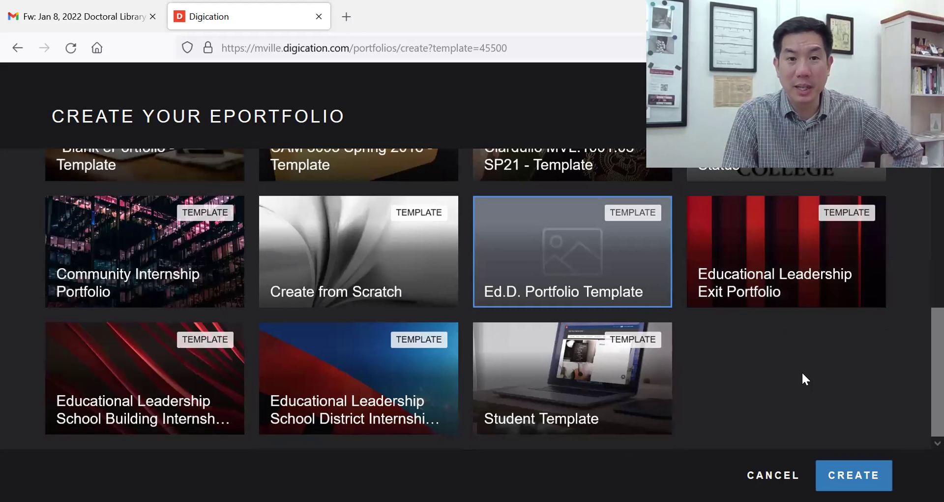
double_click(560, 283)
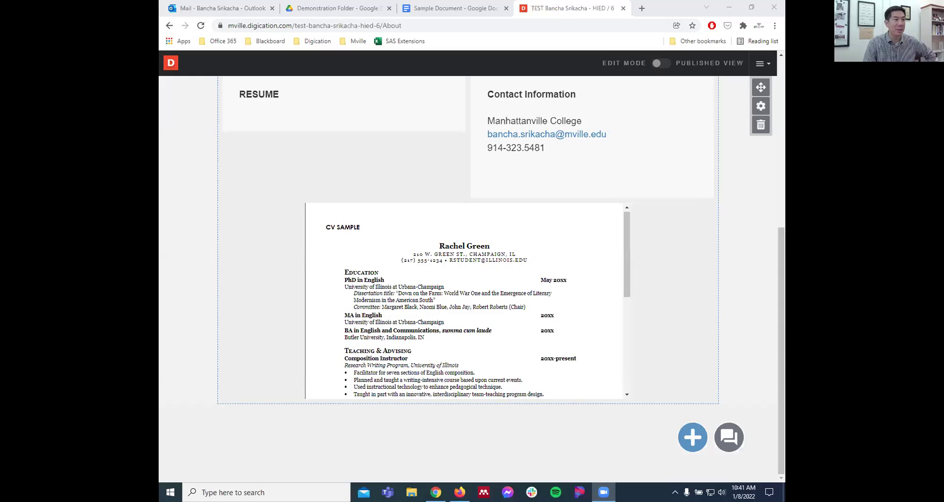
- Open the test ePortfolio's About page for editing and select the empty RESUME module
mouse_move(650, 183)
scroll(648, 192, up, 1)
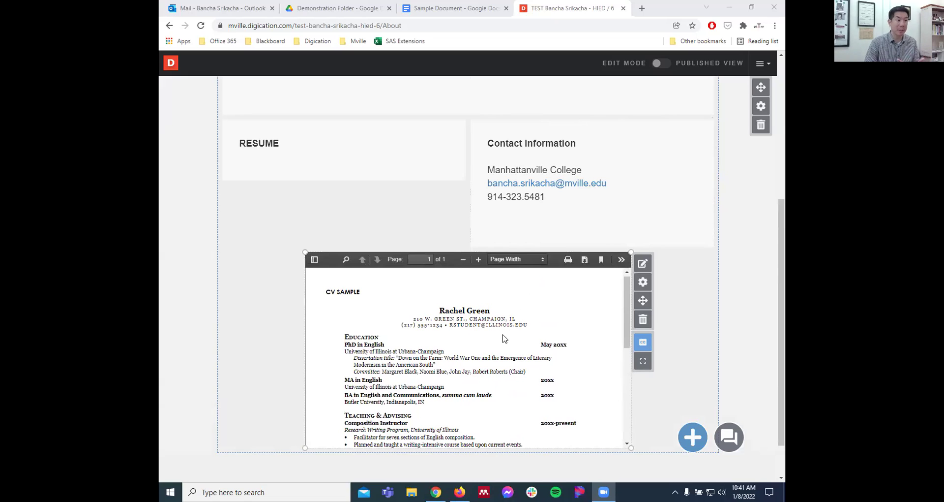
mouse_move(357, 155)
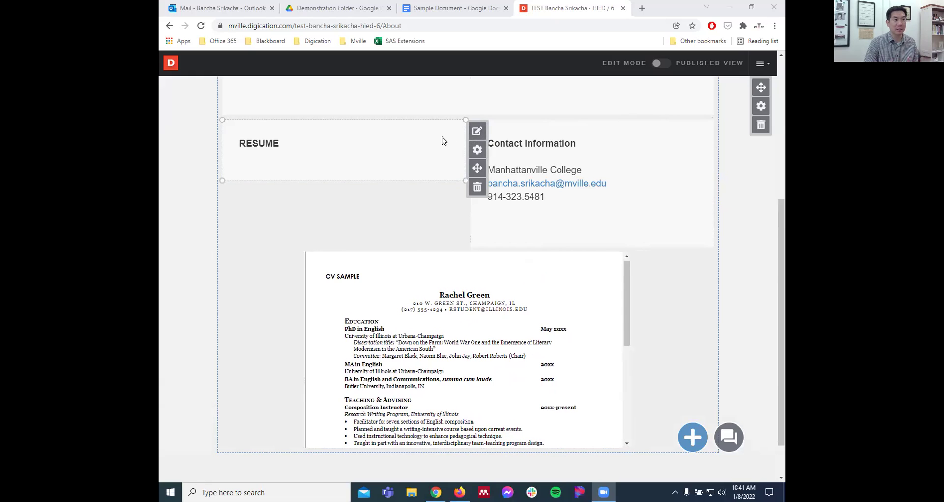
click(373, 151)
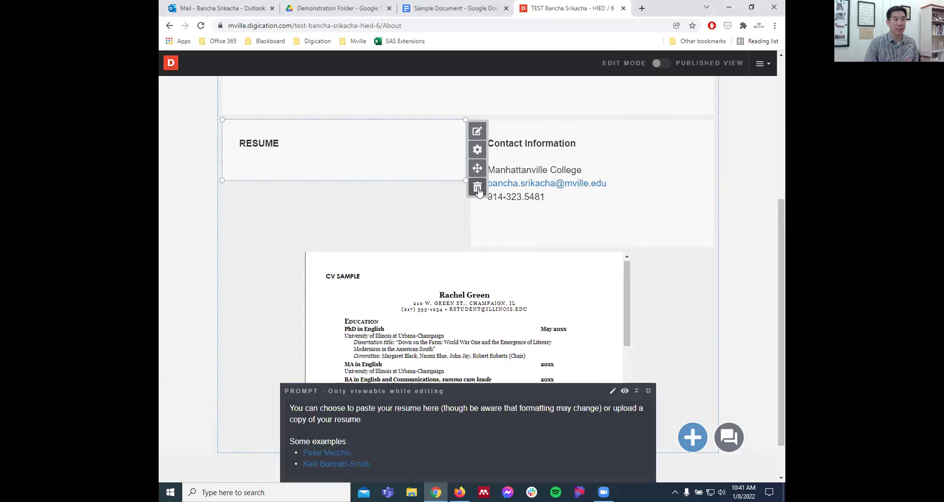
- Delete the RESUME module, confirming with the word 'delete'
click(477, 188)
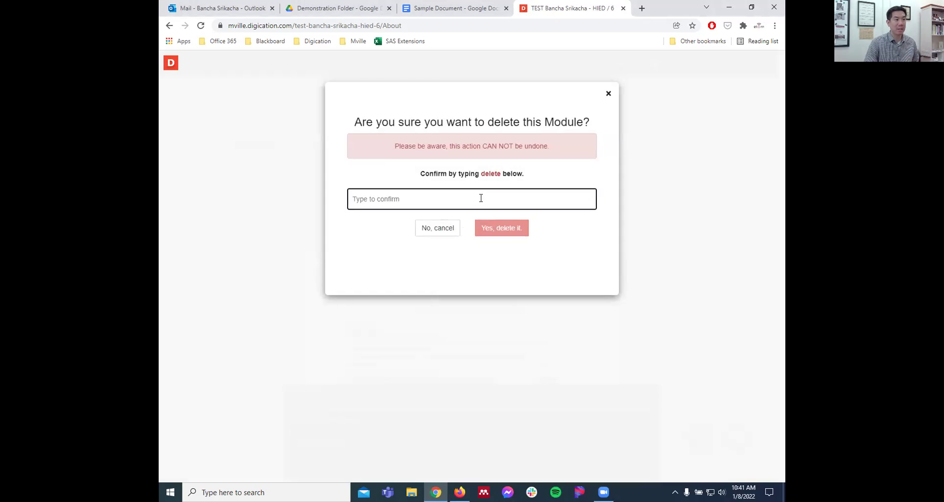
text(delete)
key(Tab)
key(Tab)
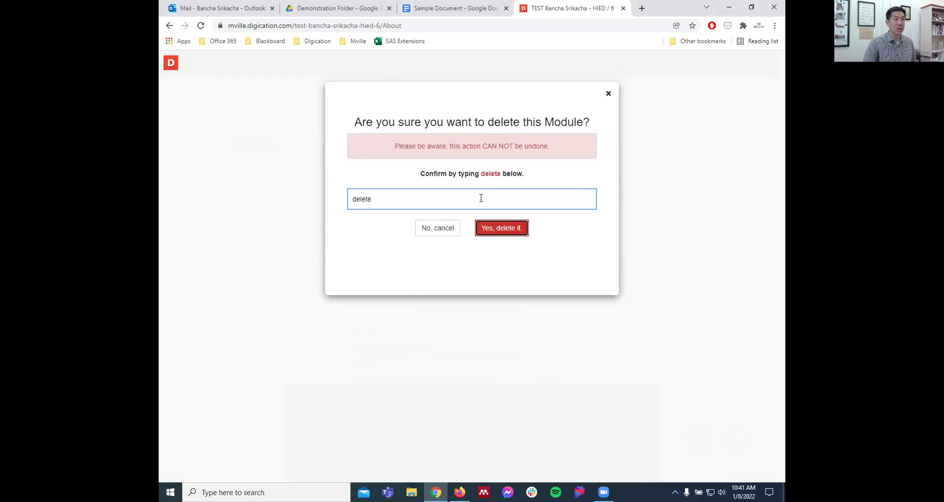
click(508, 234)
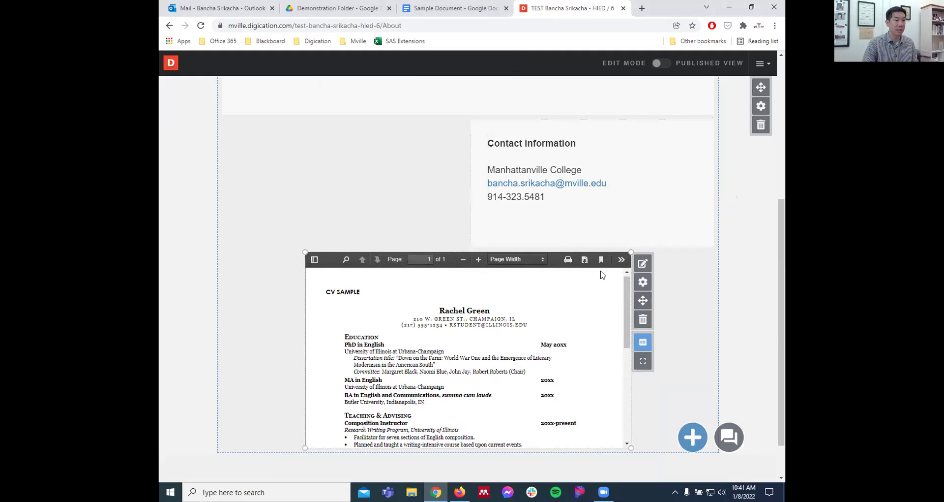
- Move the CV sample block left and up under About Me, and resize Contact Information beside it
drag(644, 304, 561, 224)
mouse_move(561, 305)
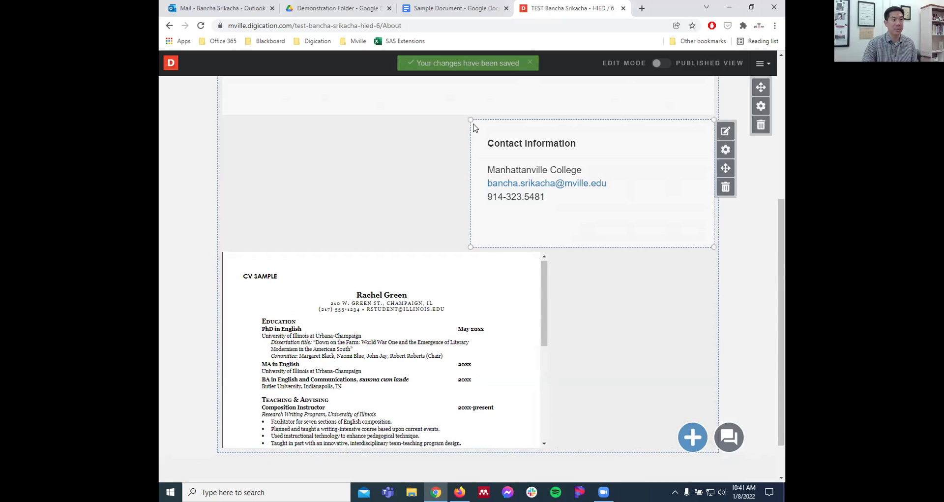
drag(471, 119, 553, 120)
drag(559, 301, 561, 276)
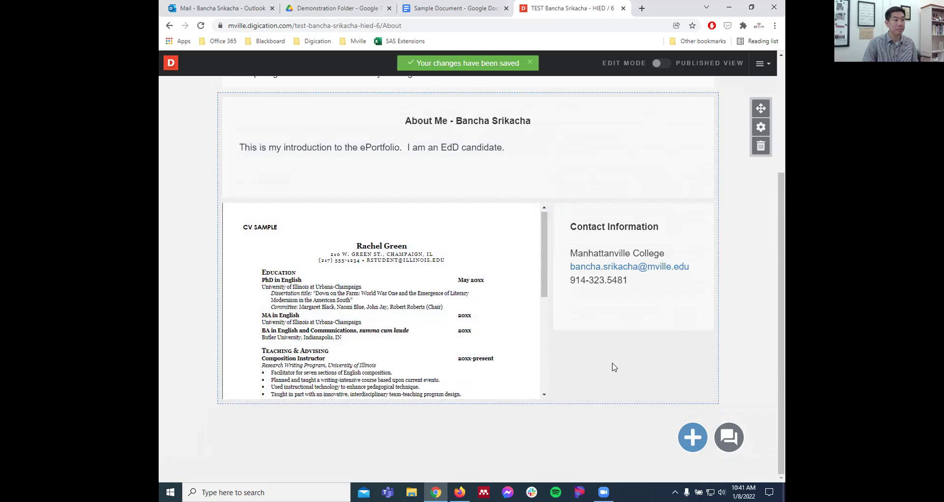
- Stretch the CV sample block's bottom edge down to make it much taller
mouse_move(539, 397)
drag(538, 398, 535, 477)
scroll(545, 304, down, 2)
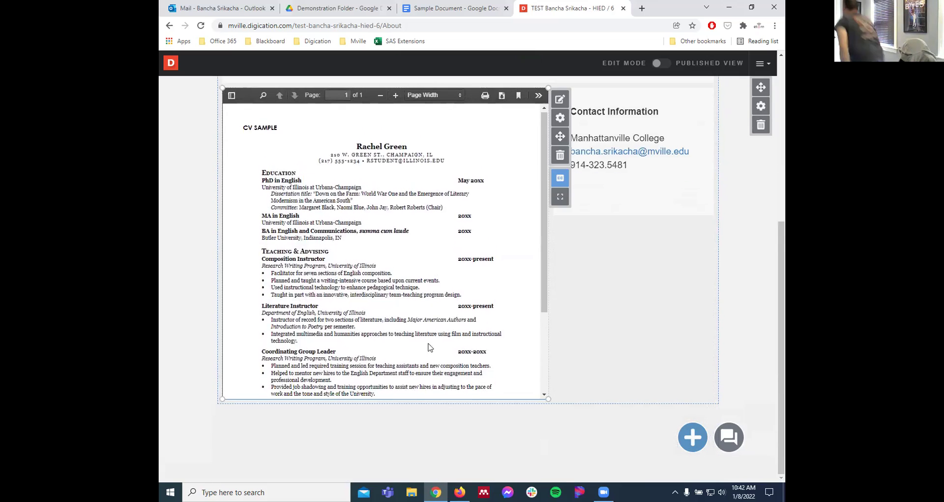
drag(427, 399, 426, 470)
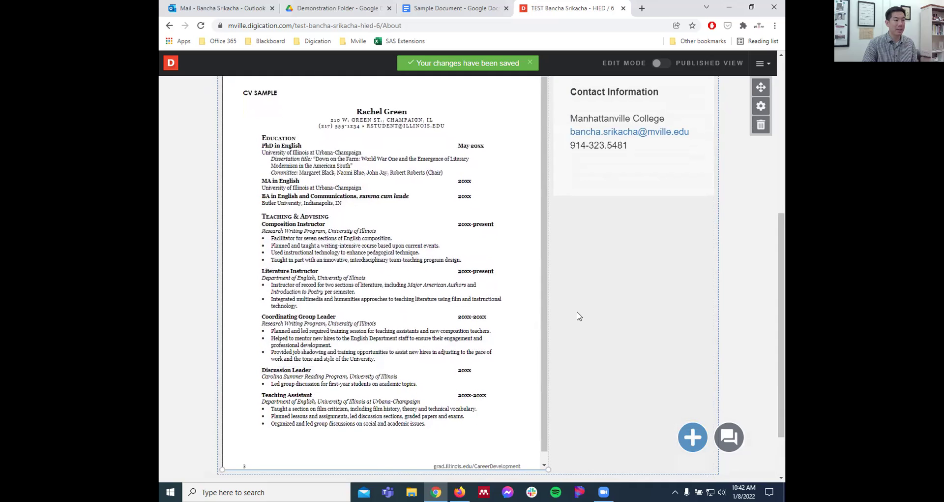
scroll(578, 317, up, 3)
scroll(545, 351, down, 2)
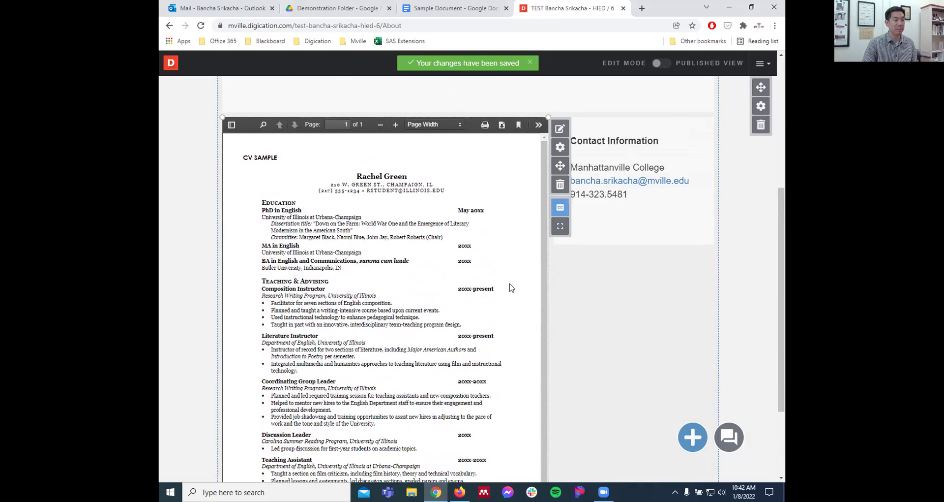
scroll(645, 327, up, 5)
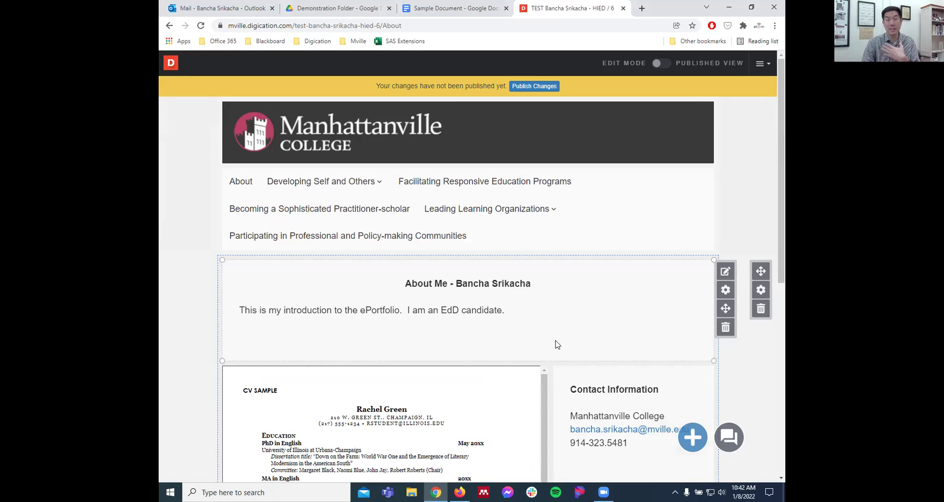
- Assign the EdD Higher Education; Cohort 6 course group and save the settings to publish the ePortfolio
click(542, 87)
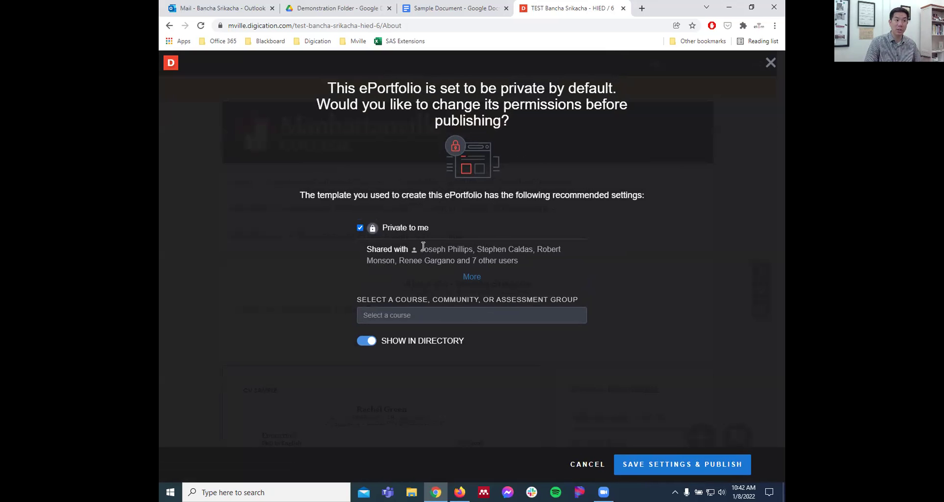
click(471, 277)
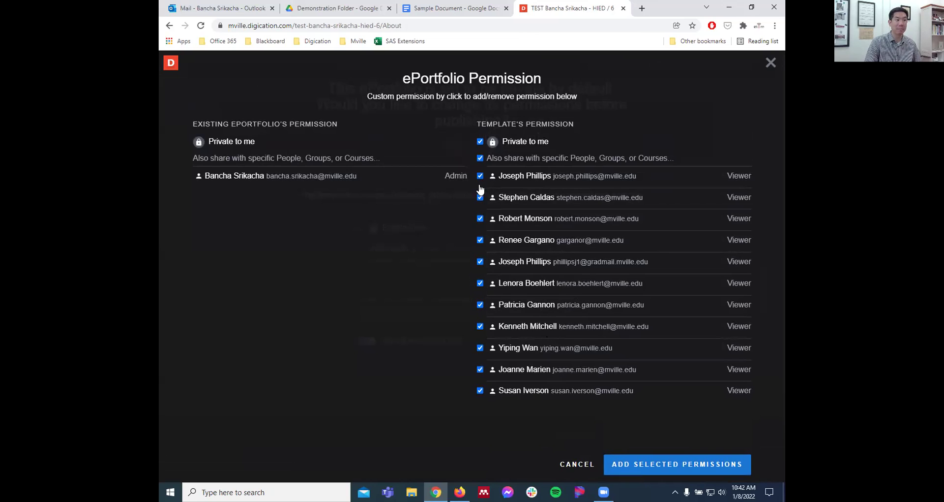
click(771, 63)
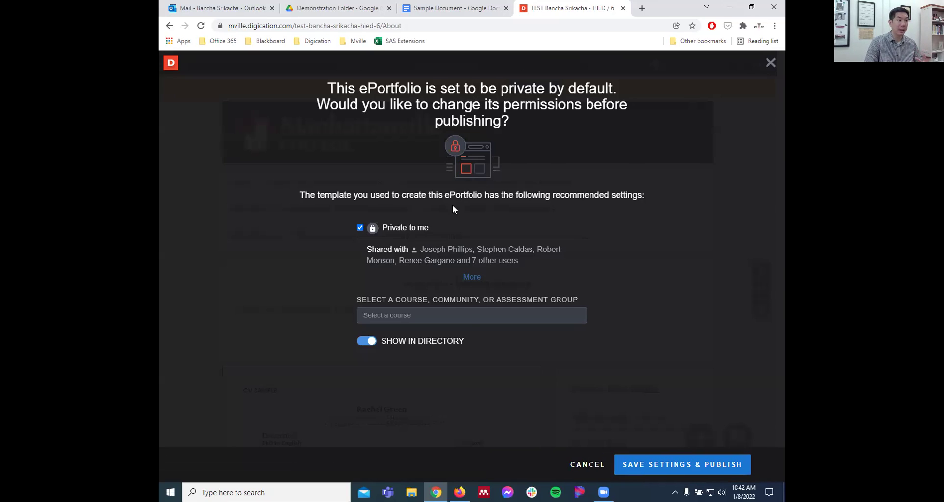
click(473, 322)
text(ed)
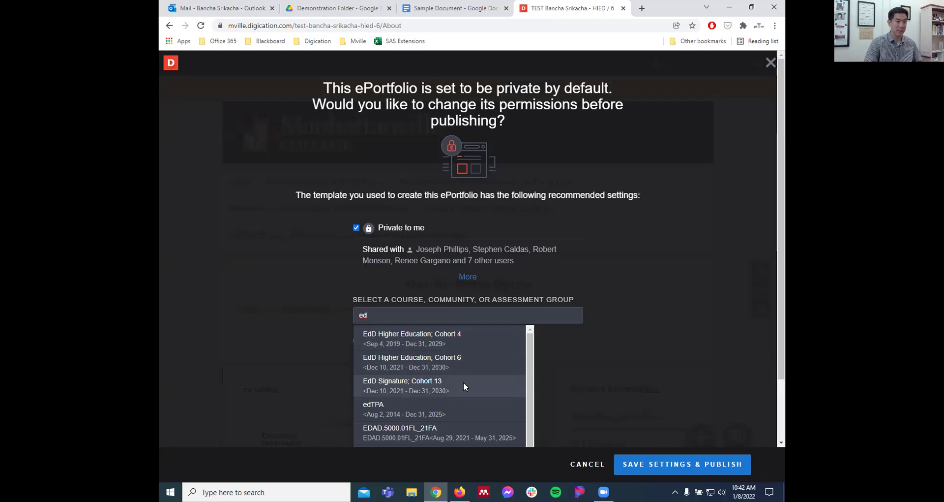
click(475, 360)
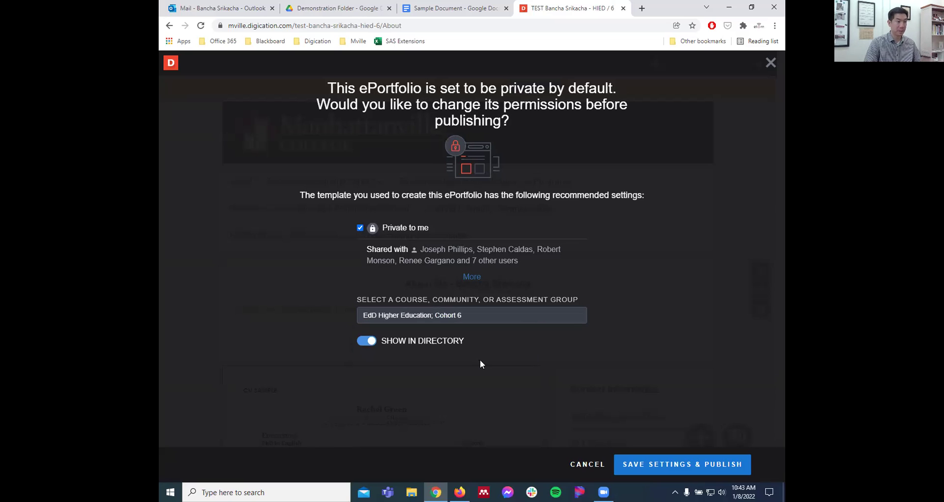
click(684, 457)
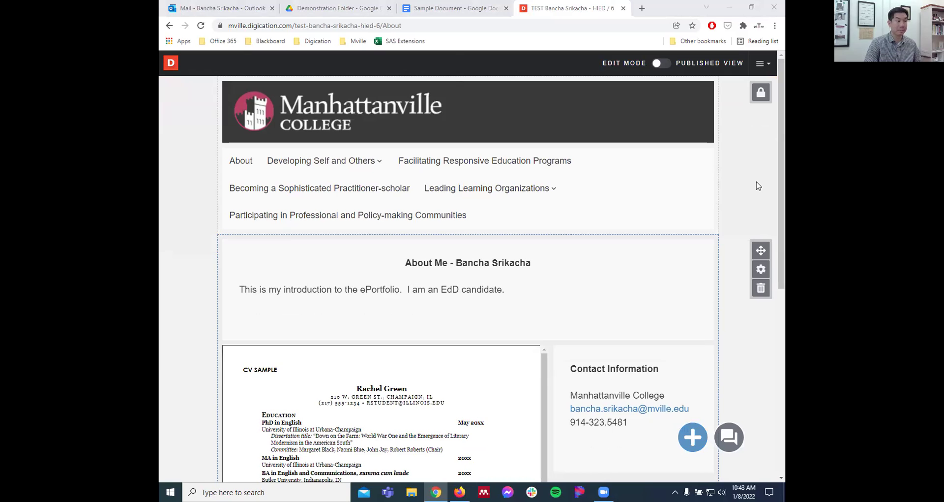
- Scroll the published About page past the CV sample and open the content Library
scroll(756, 186, down, 2)
scroll(755, 186, up, 2)
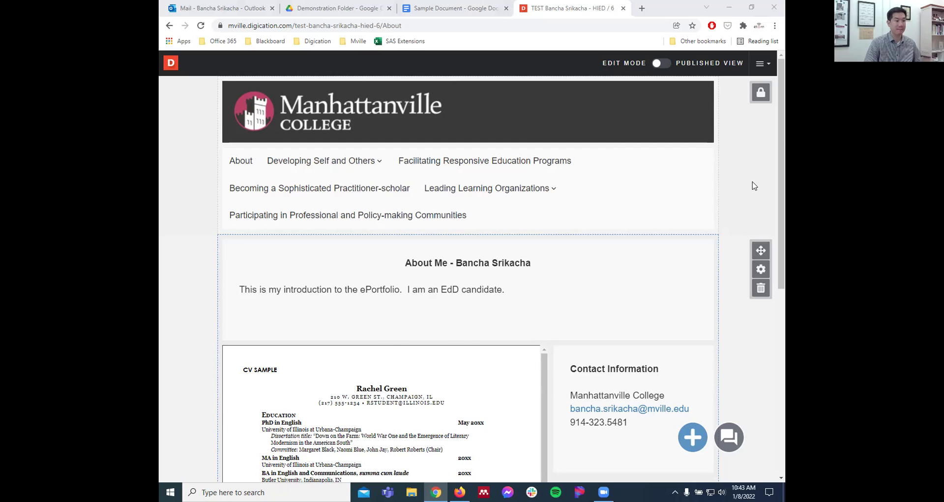
scroll(734, 186, down, 3)
scroll(734, 185, up, 2)
mouse_move(345, 117)
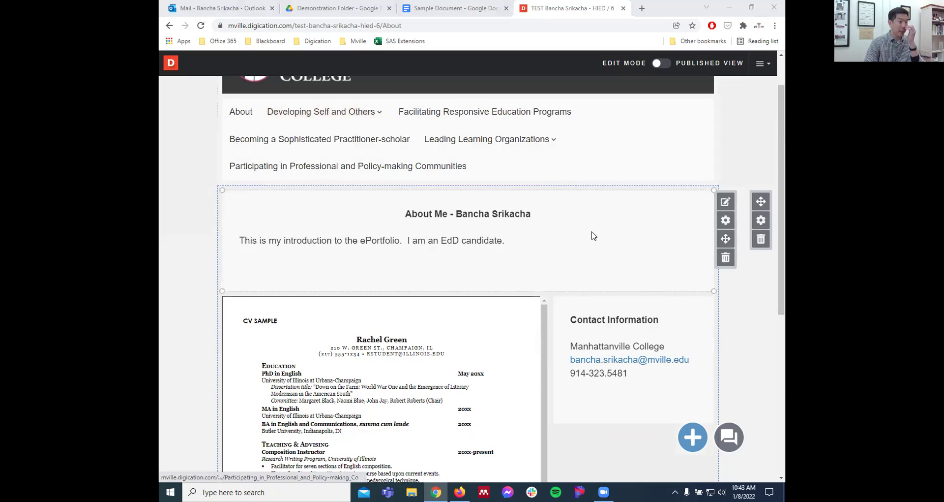
scroll(594, 235, down, 3)
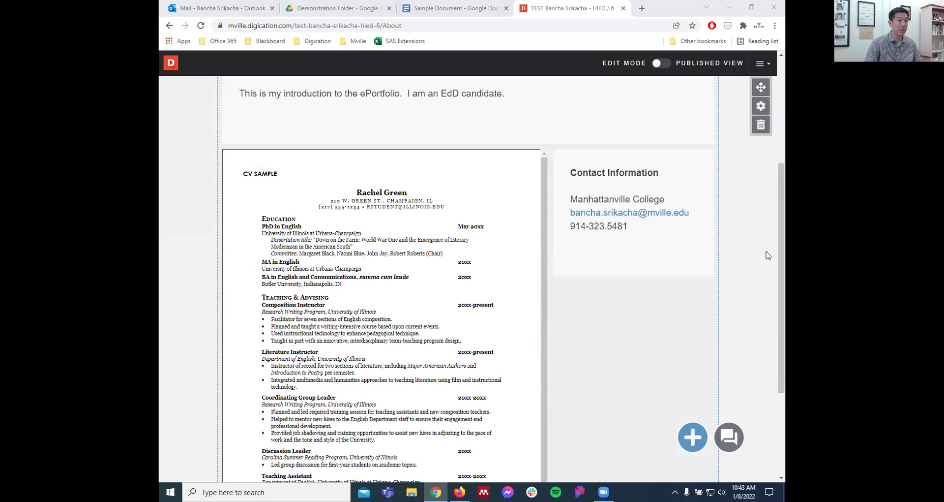
scroll(769, 255, down, 2)
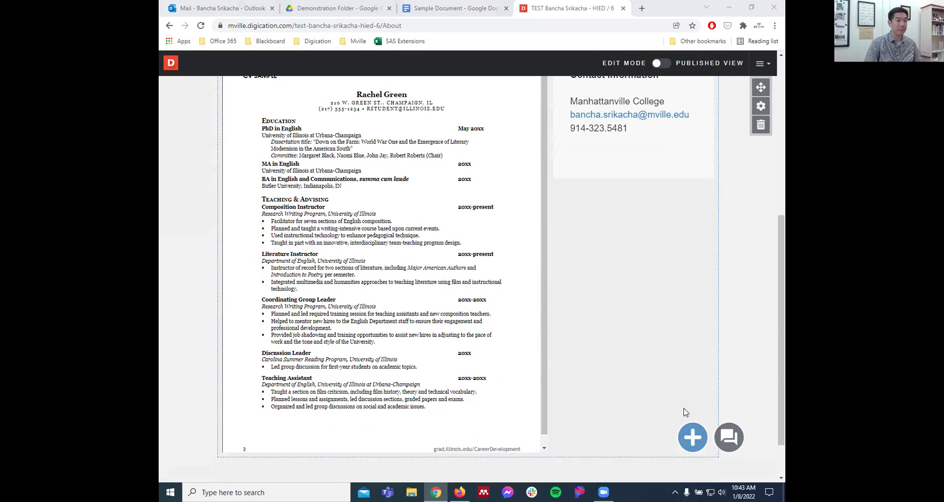
click(686, 438)
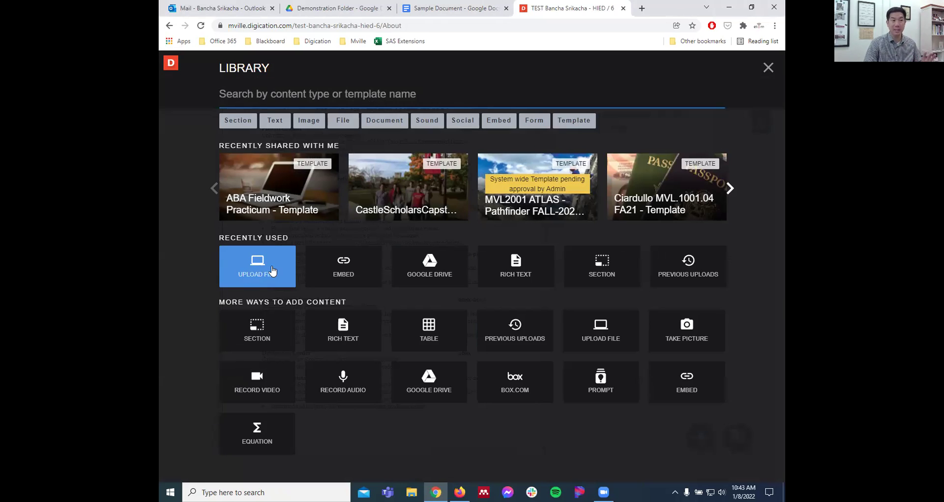
- Upload Doctoral Retreat (2).jpeg from the Pictures folder as a new image block
click(273, 271)
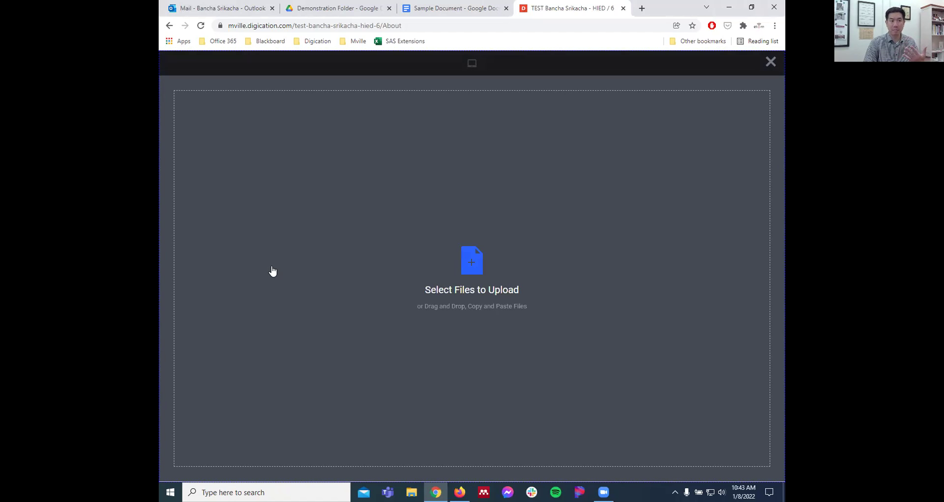
click(478, 263)
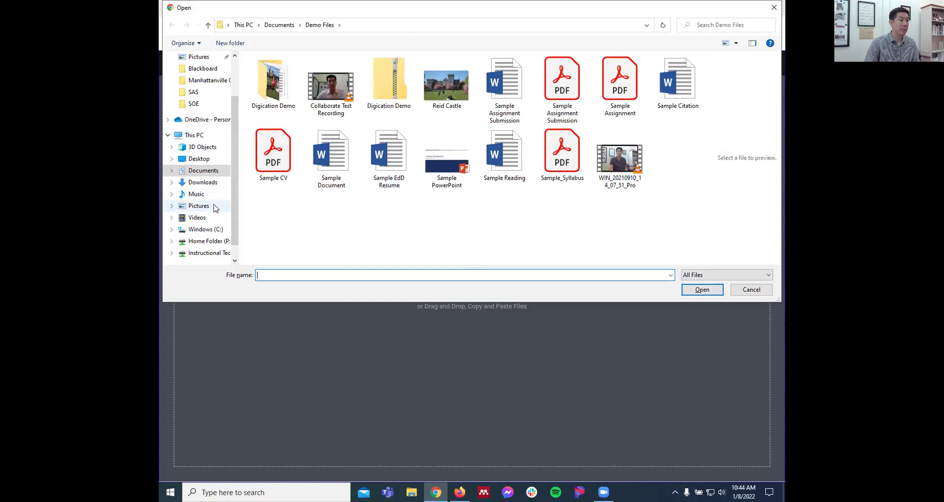
click(199, 206)
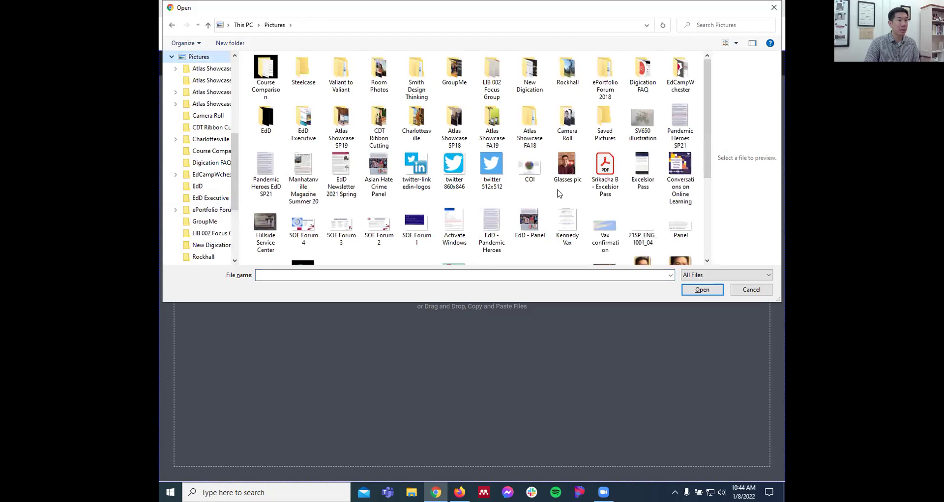
scroll(559, 193, down, 3)
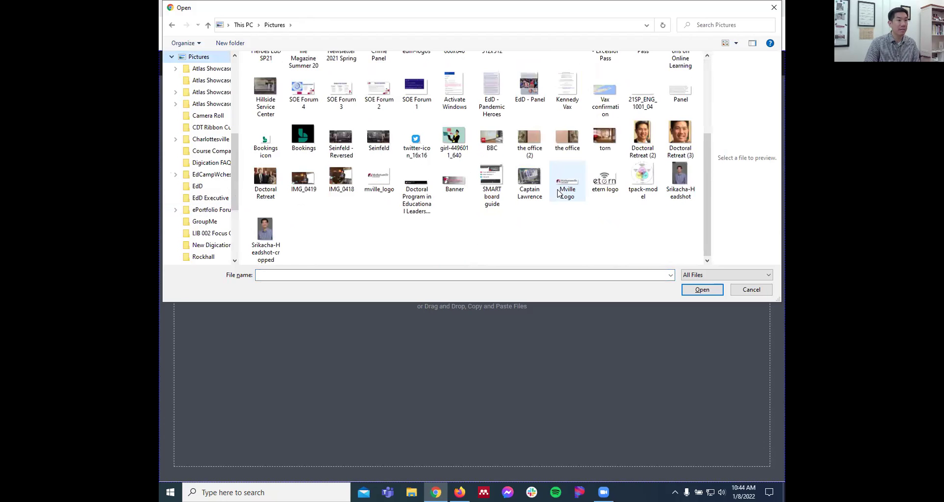
click(646, 135)
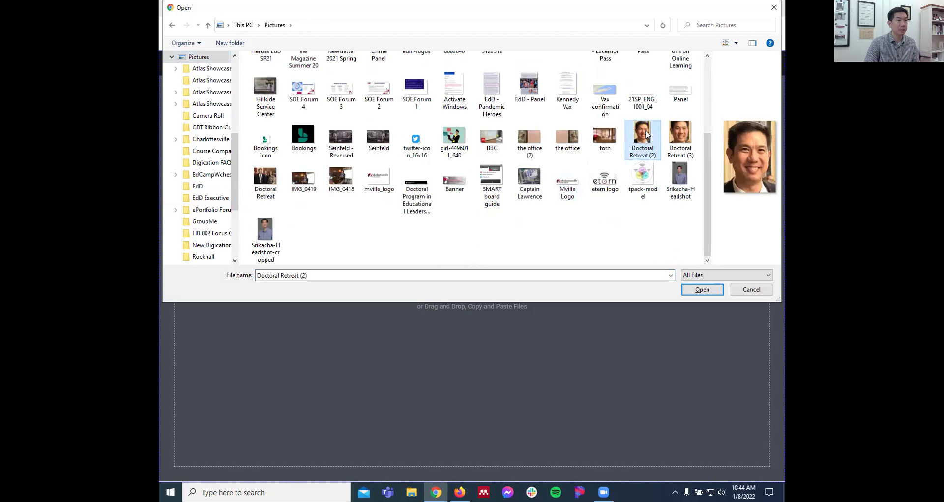
click(707, 292)
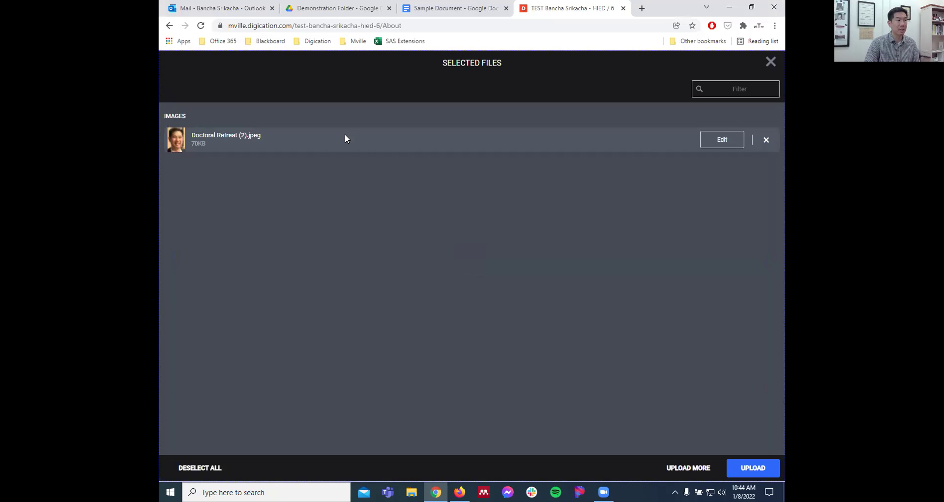
click(752, 468)
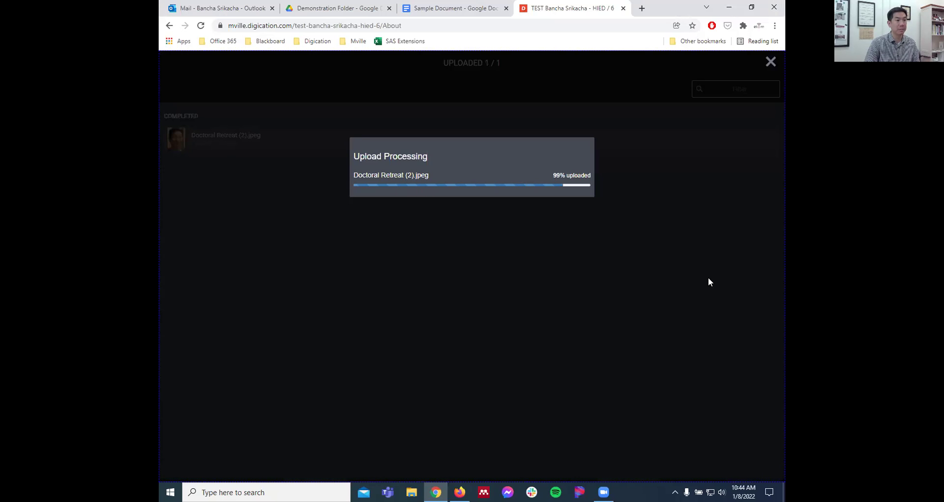
scroll(529, 249, down, 6)
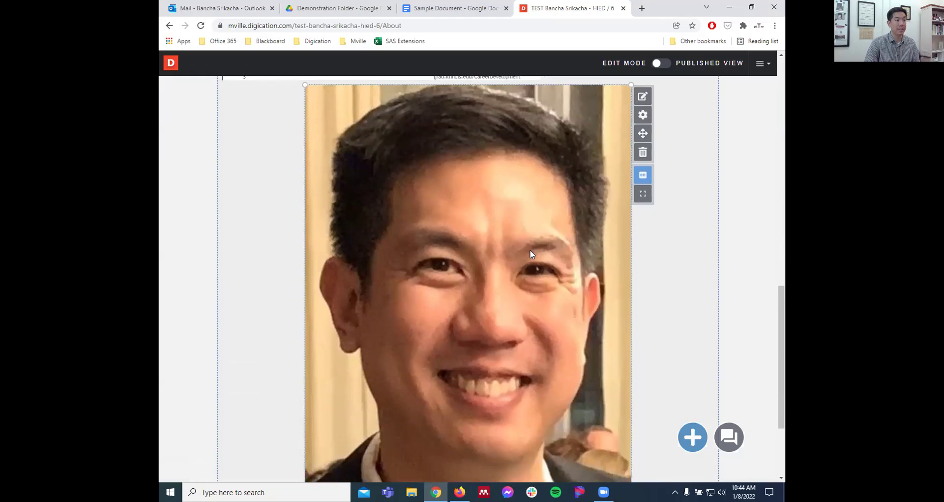
- Shrink and narrow the photo block and move the CV sample block lower
scroll(391, 216, down, 2)
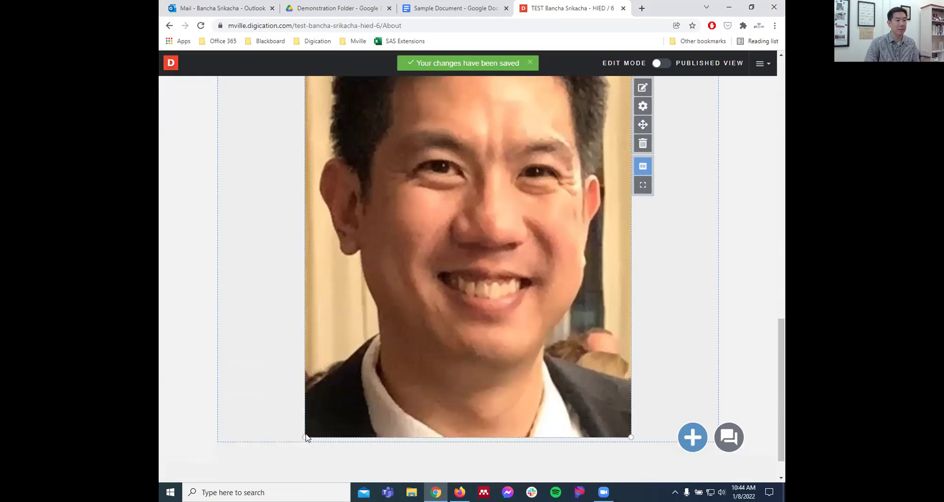
drag(307, 435, 458, 258)
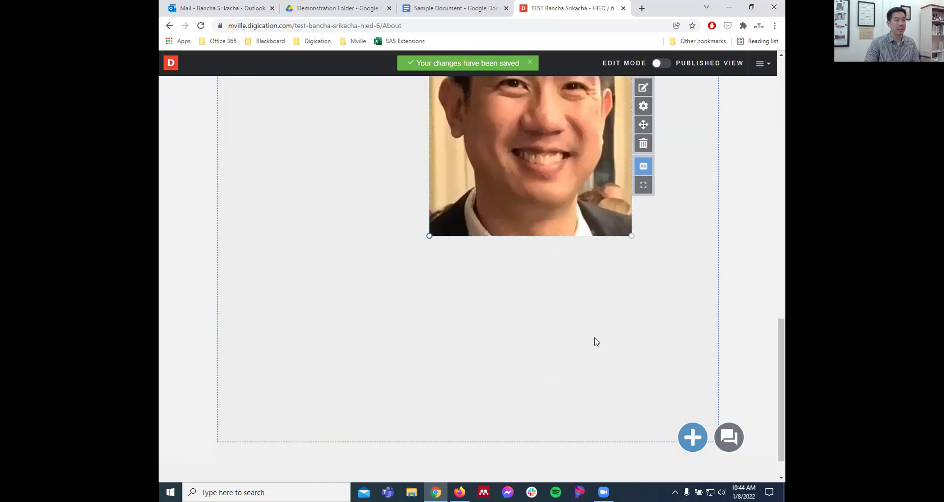
scroll(596, 339, up, 5)
drag(642, 300, 718, 290)
drag(514, 327, 555, 325)
drag(725, 296, 540, 297)
drag(561, 193, 563, 438)
- Put the auto-resized photo top left, Contact Information beside it and the CV sample below
mouse_move(694, 219)
drag(725, 179, 388, 162)
drag(395, 249, 392, 140)
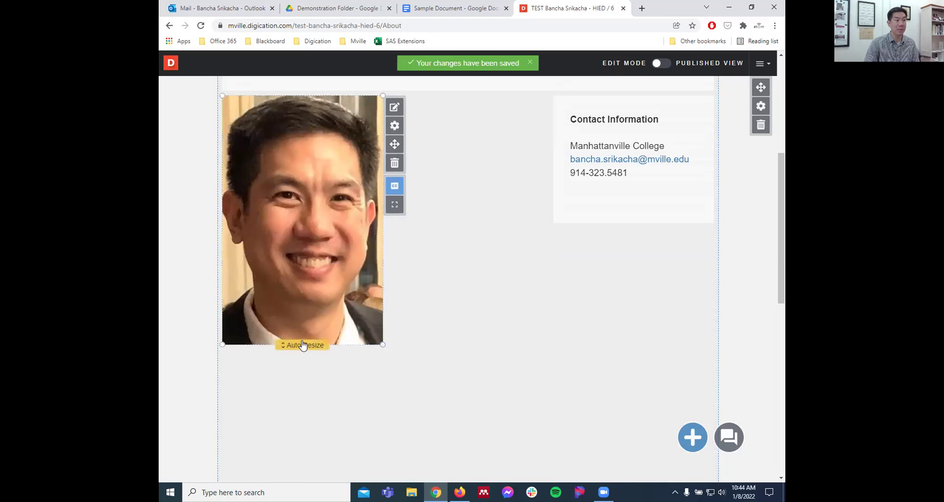
click(309, 350)
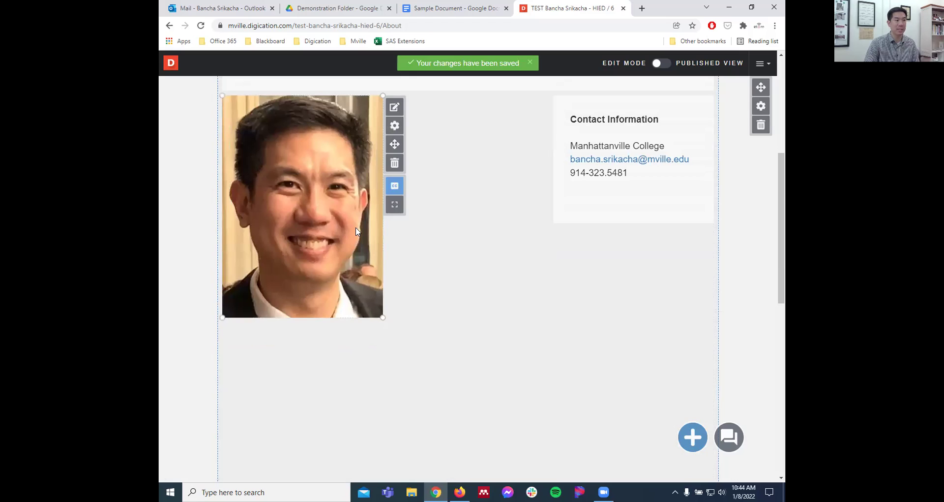
mouse_move(698, 108)
drag(726, 144, 673, 144)
scroll(578, 296, down, 4)
drag(559, 301, 727, 135)
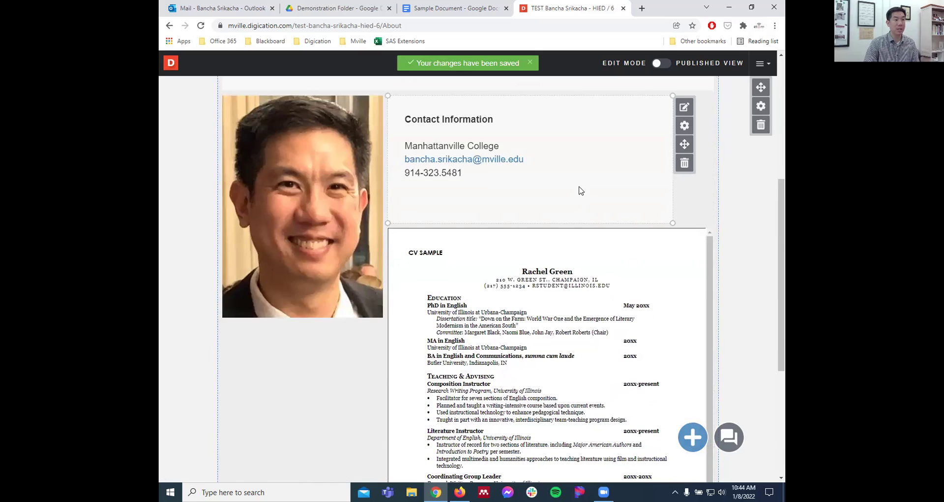
- Open Contact Information's text for editing, remove the test typing, and select the Manhattanville College line
click(579, 191)
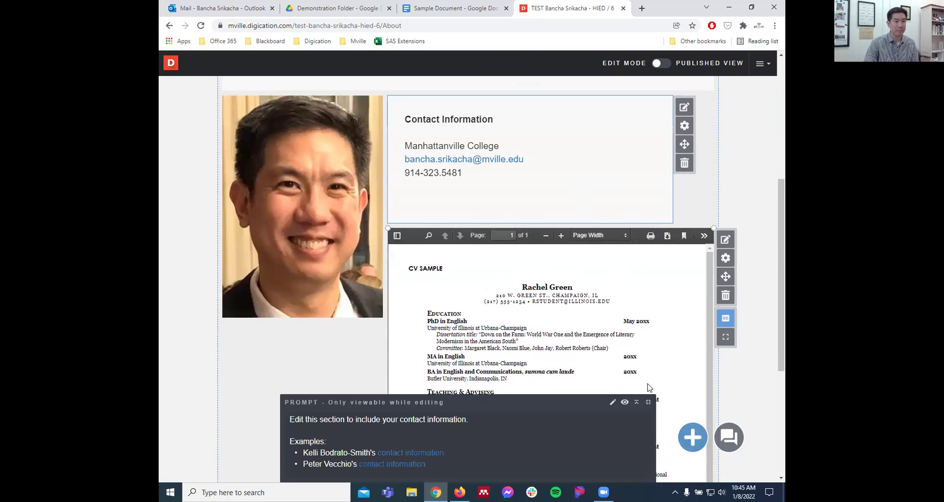
click(648, 403)
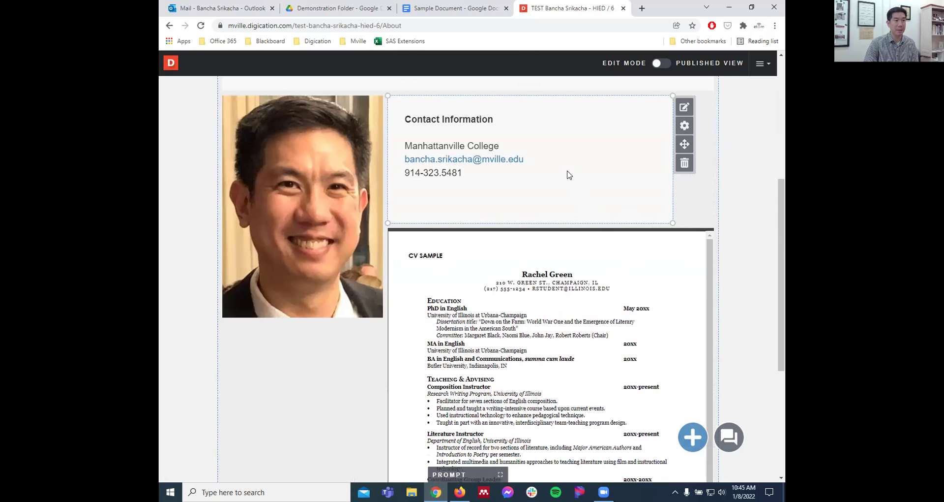
click(685, 109)
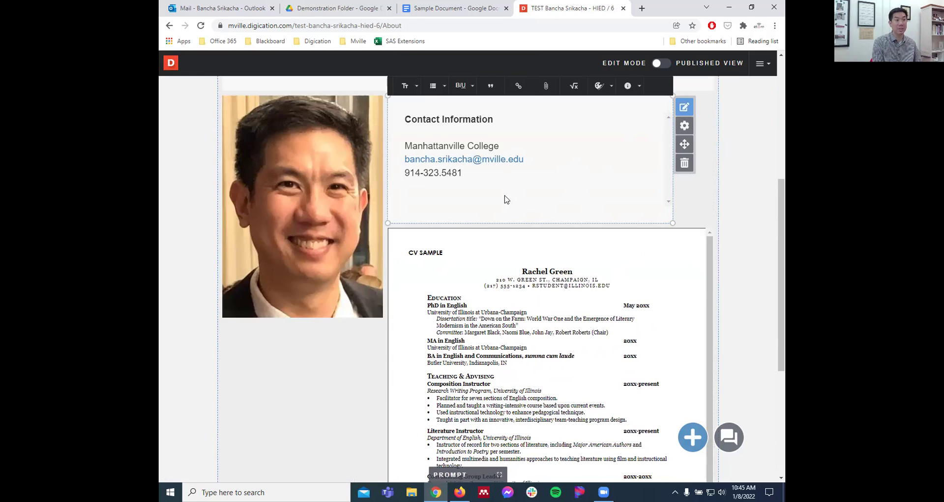
text(mville.edu)
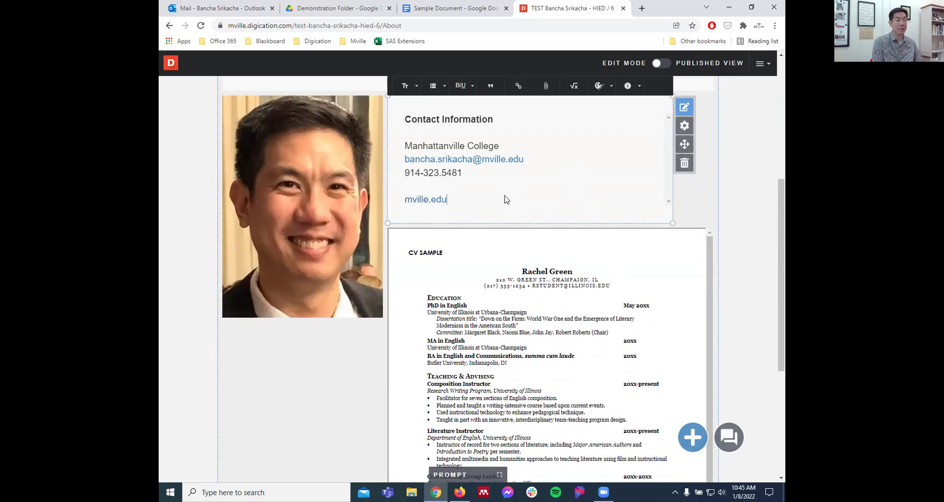
key(ctrl+a)
drag(457, 202, 406, 209)
text(Man)
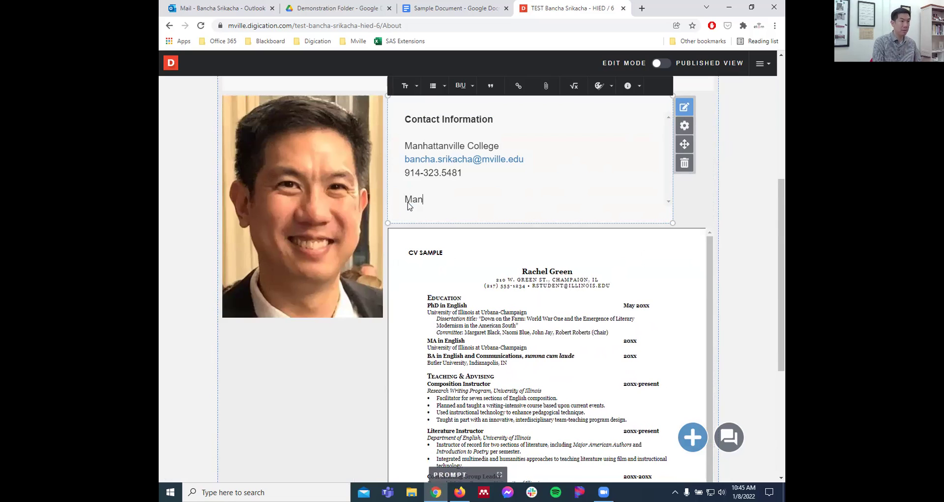
text(hattanville Col)
key(shift+Home)
key(BackSpace)
drag(512, 148, 404, 154)
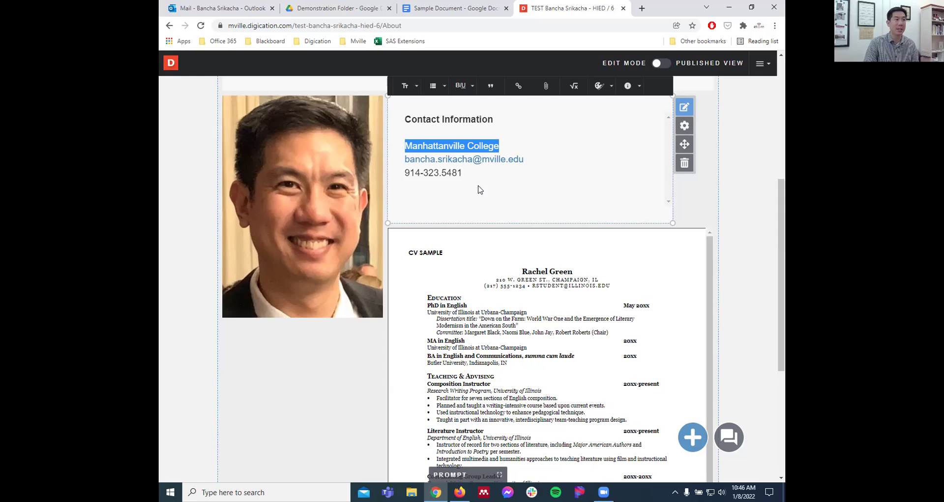
click(512, 160)
drag(516, 150, 402, 149)
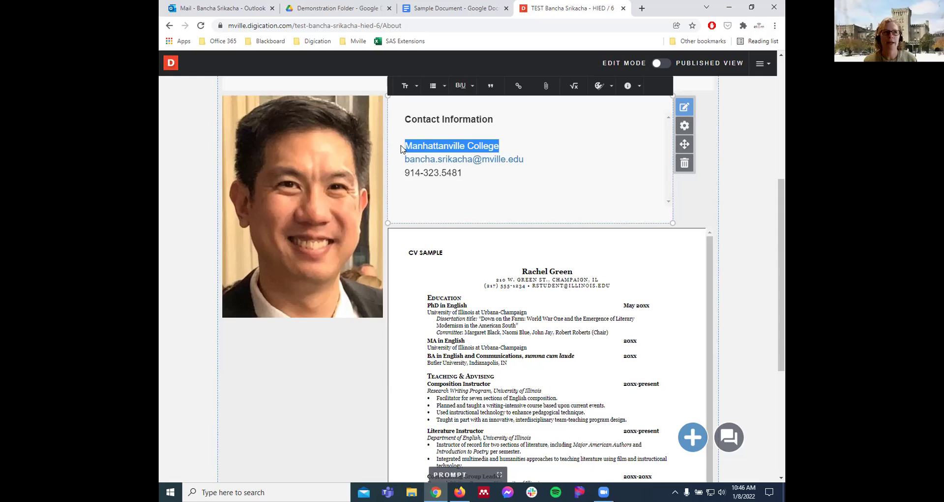
click(520, 87)
text(https:/)
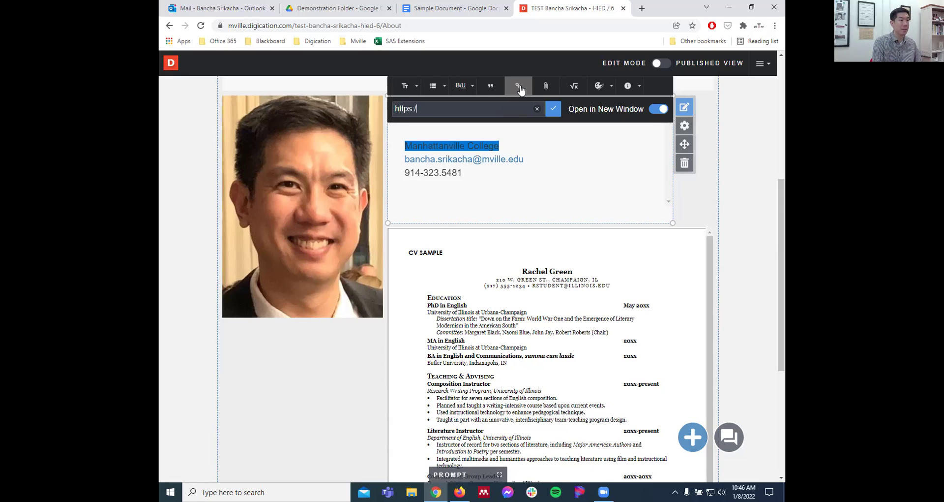
text(/mville.edu)
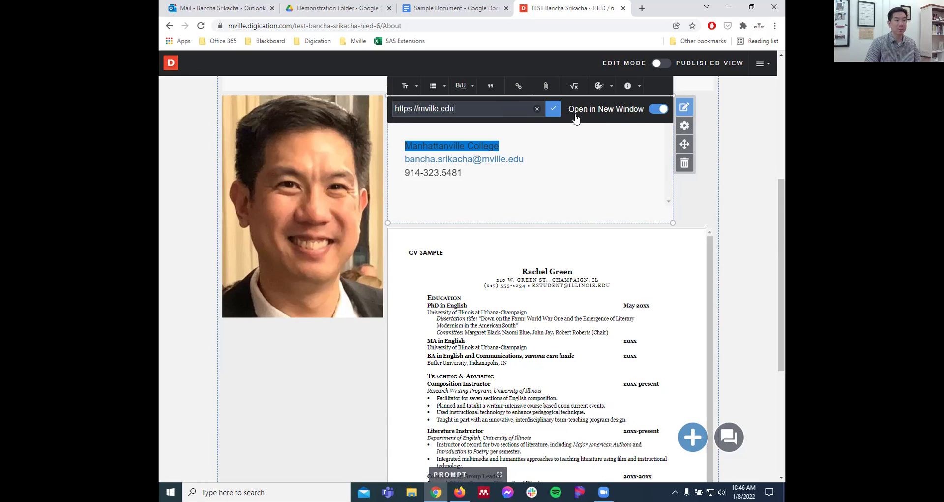
click(553, 109)
click(551, 154)
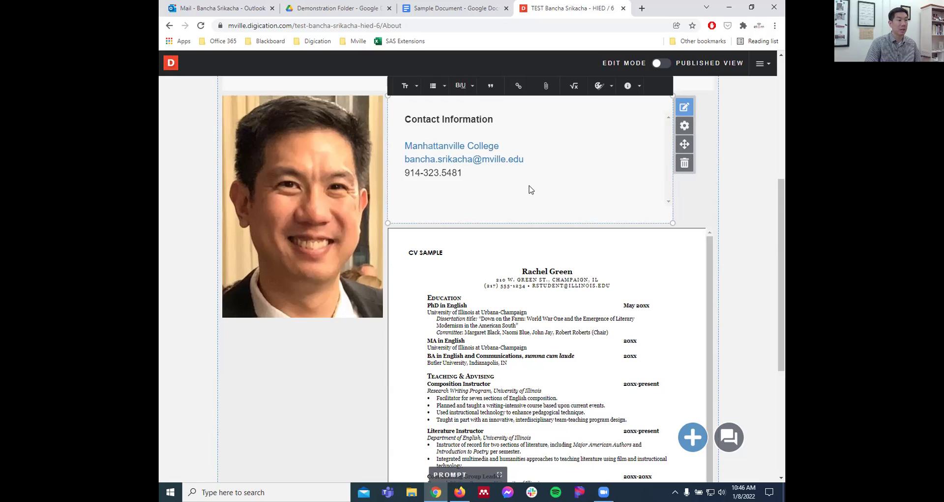
mouse_move(334, 184)
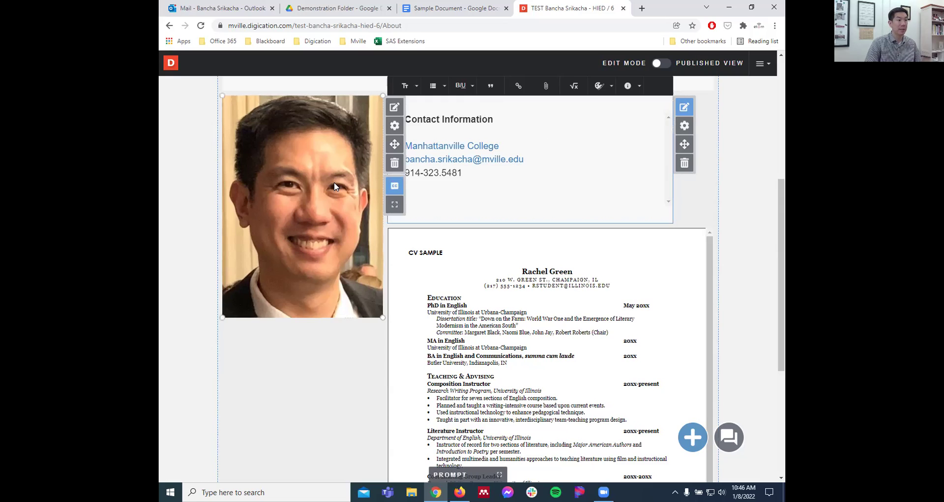
- Add IMG_3531.jpg, the edCamp group photo, from Previous Uploads to the photo block
click(394, 106)
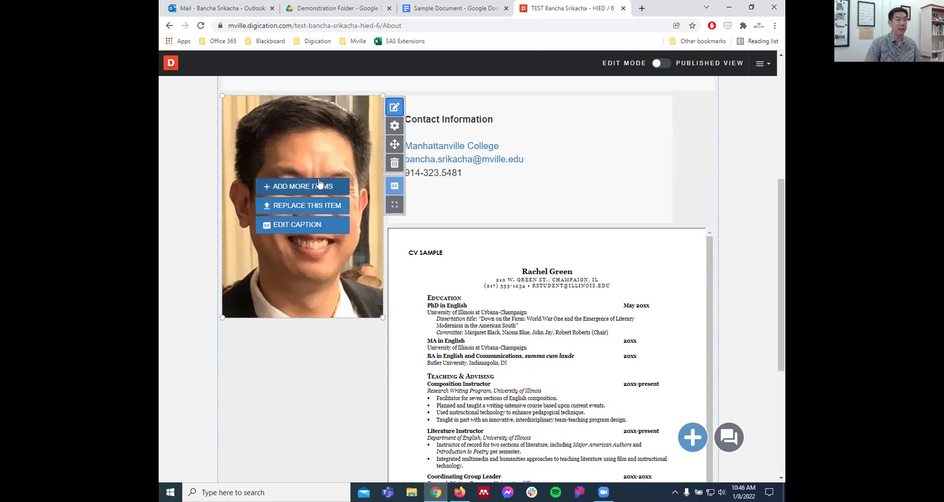
click(317, 188)
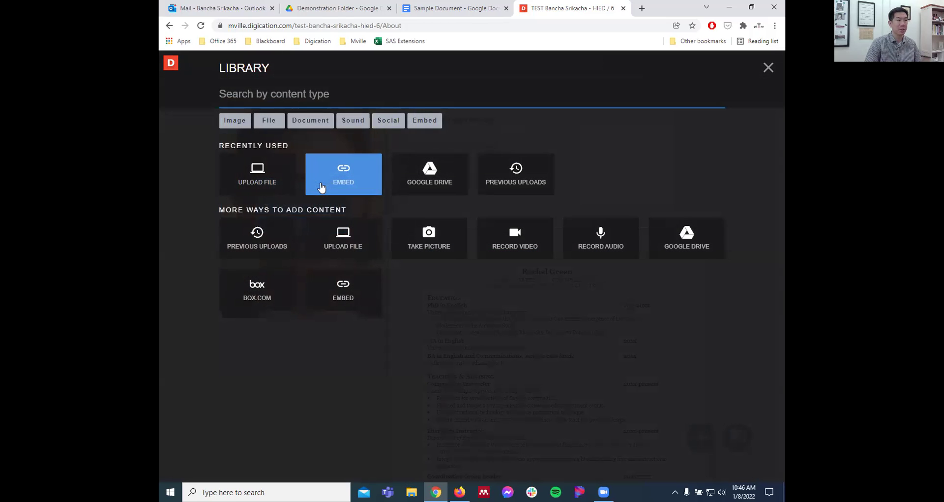
click(521, 181)
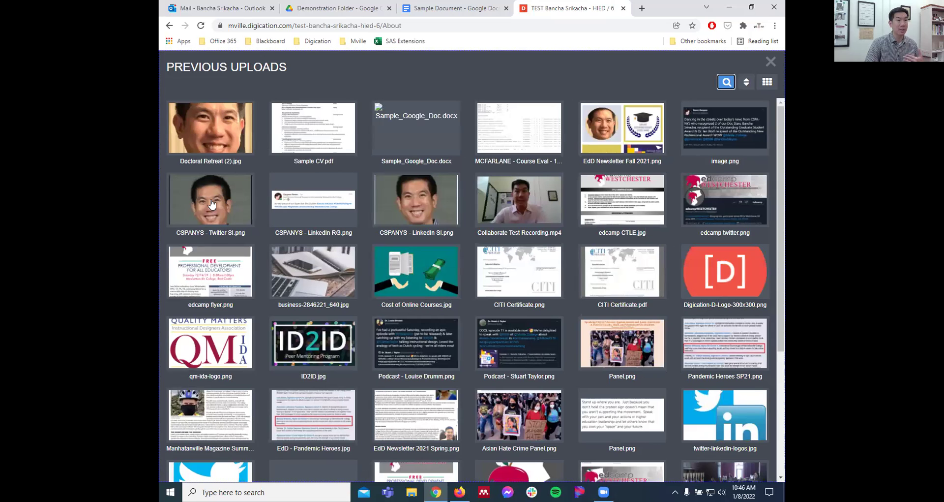
scroll(521, 242, down, 3)
scroll(536, 243, down, 2)
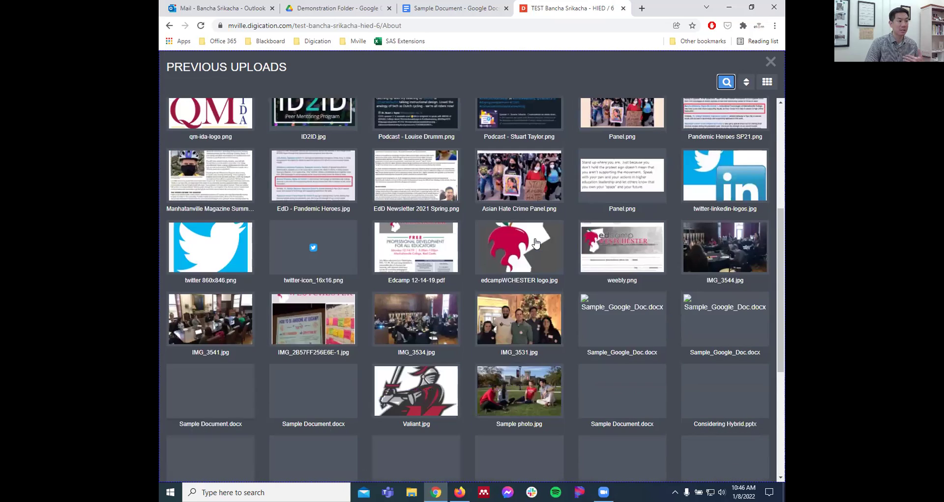
click(533, 315)
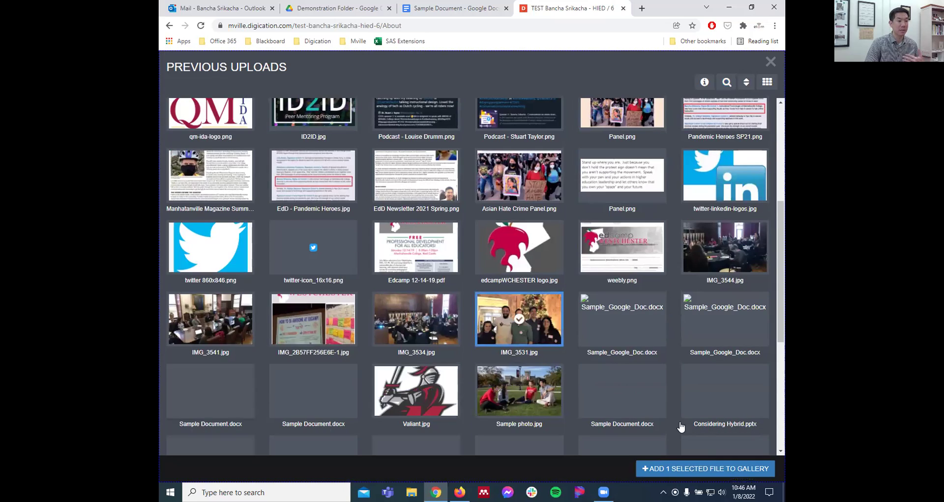
click(729, 472)
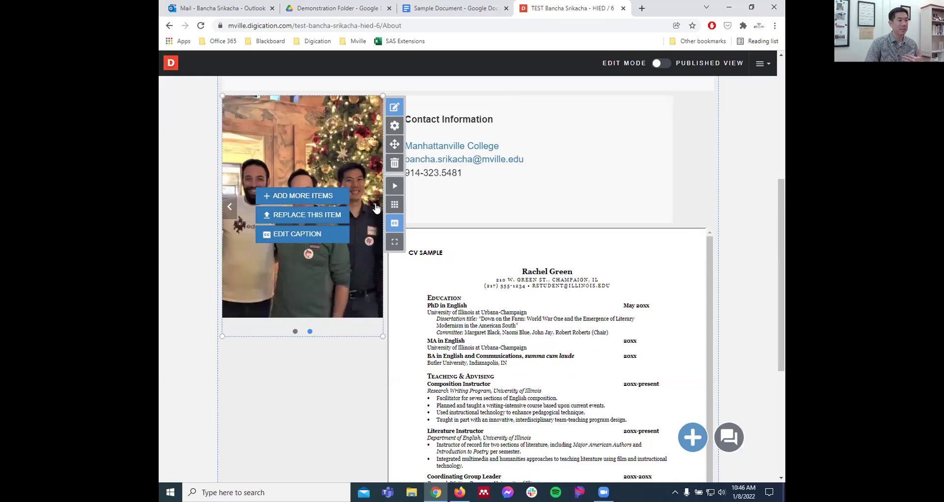
- Caption the edCamp photo 'edCamp Team' and the portrait 'Doctoral Retreat'
click(314, 236)
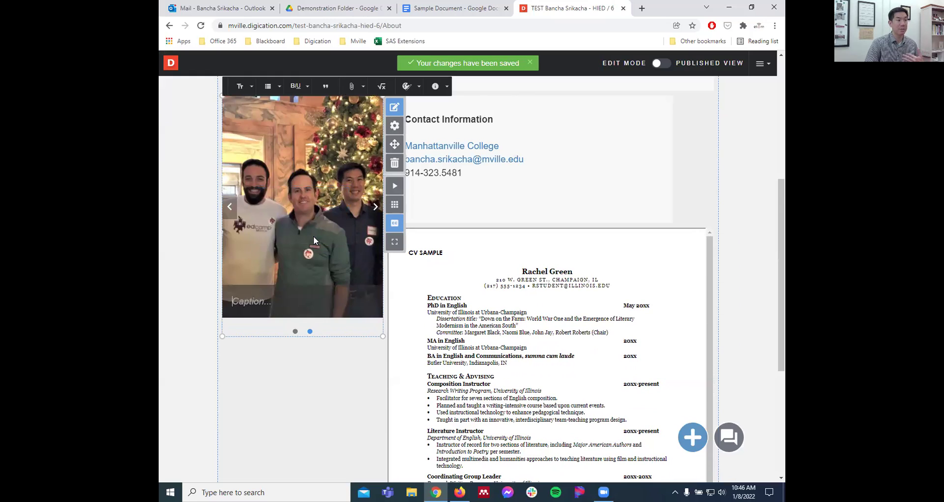
text(edC)
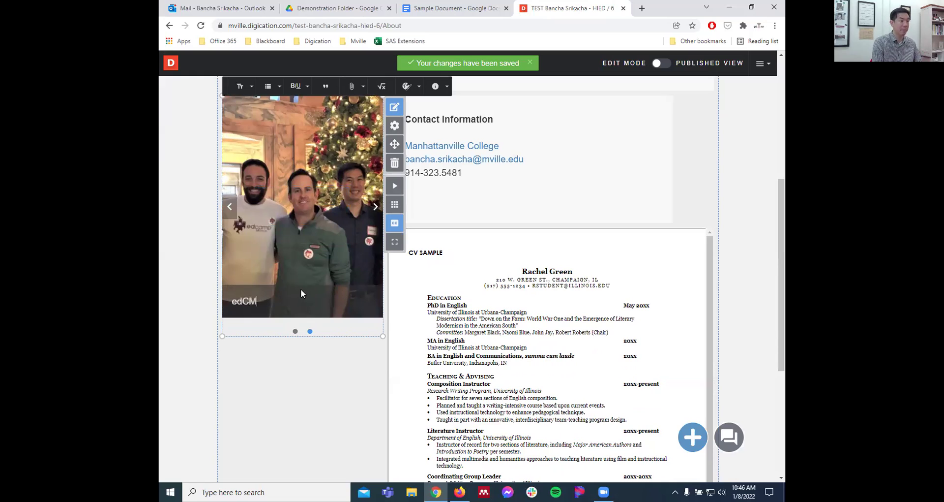
text(amp Team)
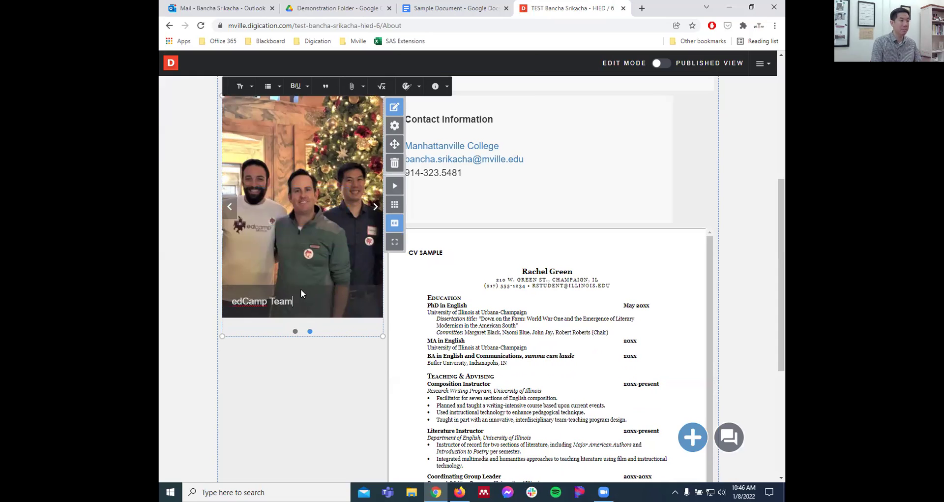
click(235, 215)
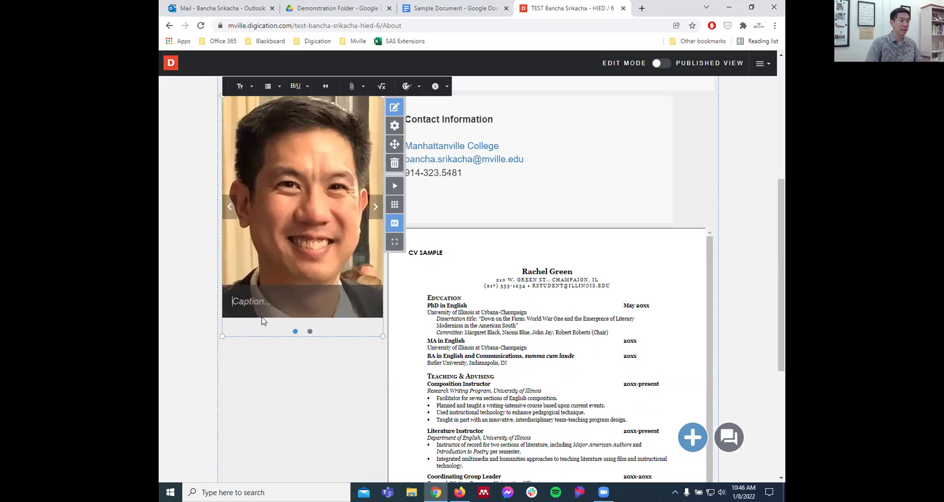
text(Docto)
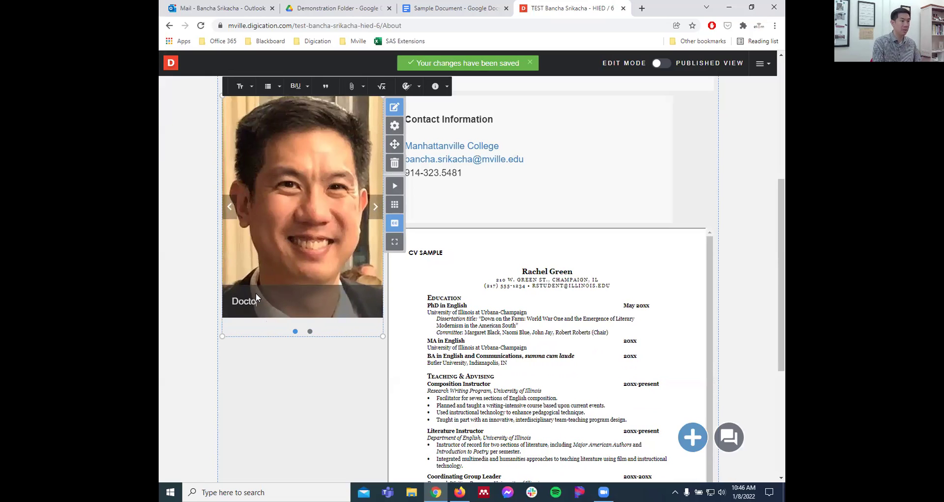
text(ral Retreat)
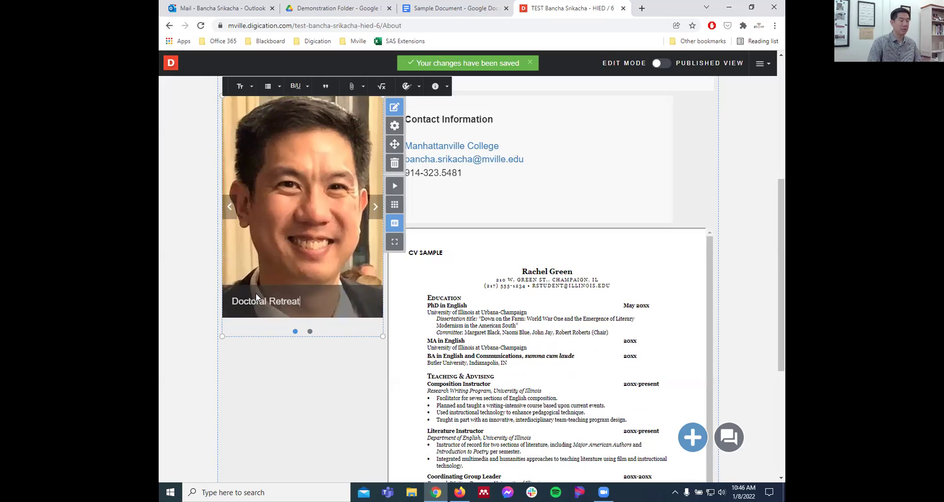
click(253, 386)
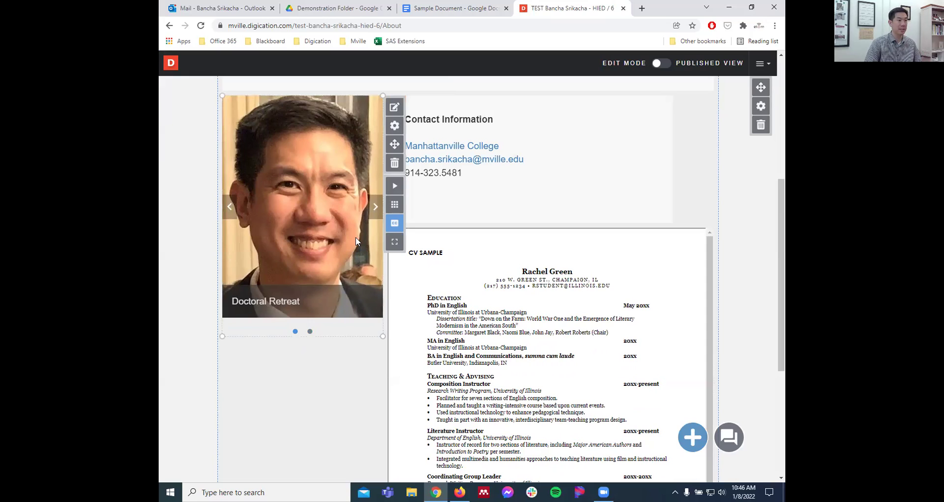
click(373, 211)
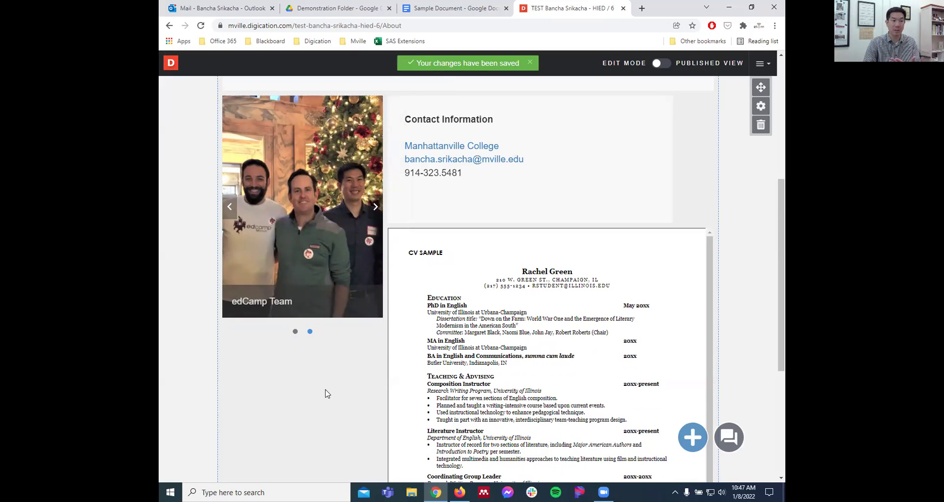
- Return to the top of the About page and publish its pending changes
scroll(326, 393, up, 3)
scroll(326, 394, down, 3)
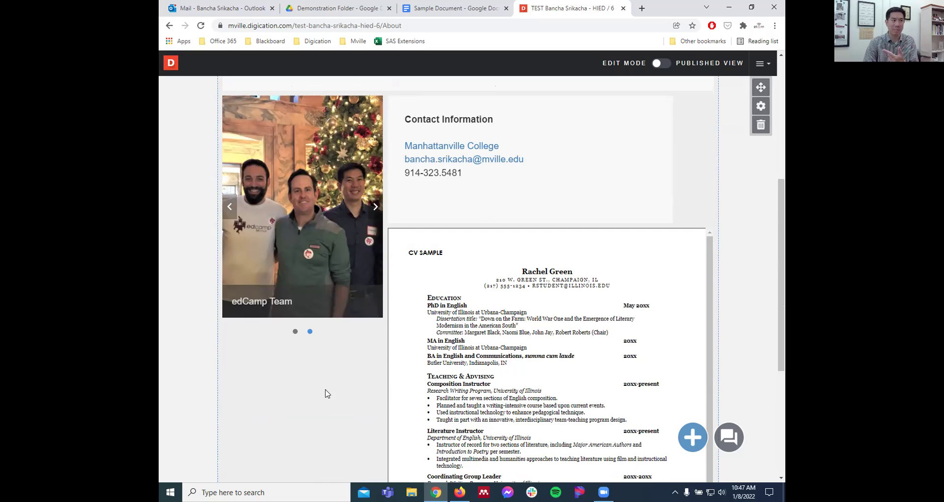
mouse_move(306, 211)
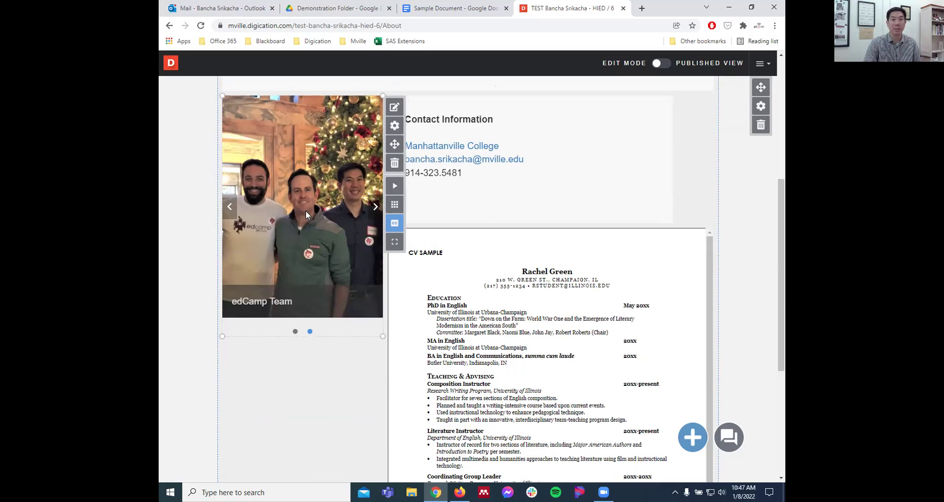
scroll(325, 255, up, 4)
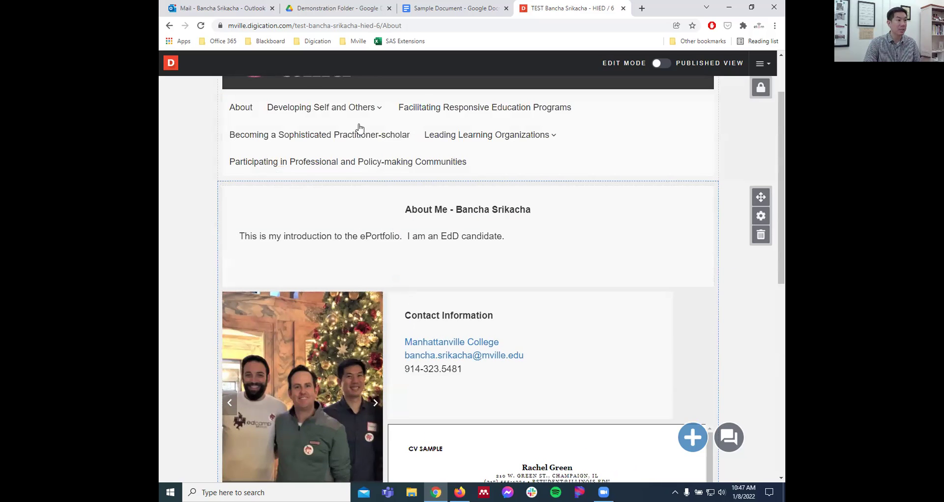
mouse_move(337, 113)
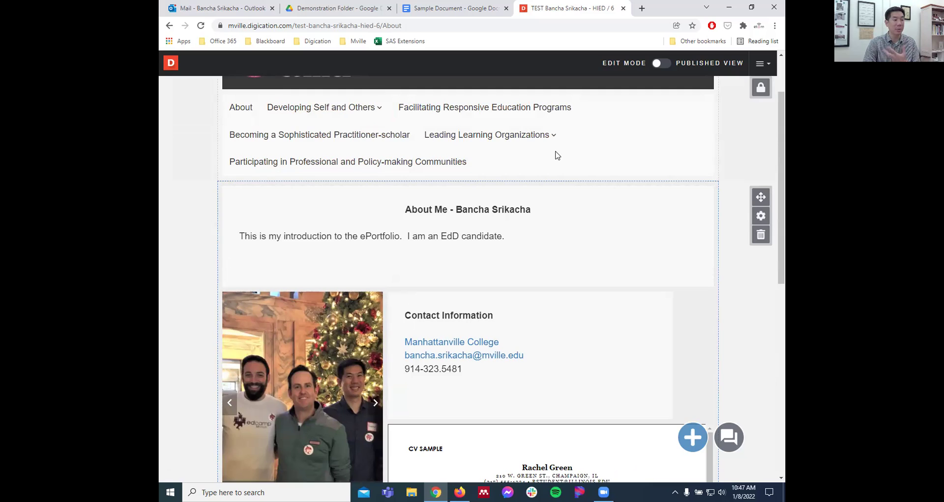
scroll(557, 156, up, 2)
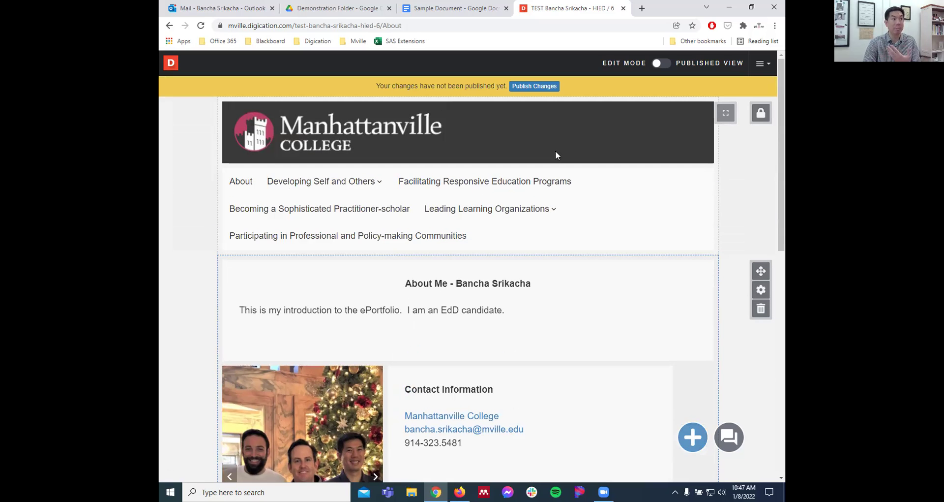
click(172, 63)
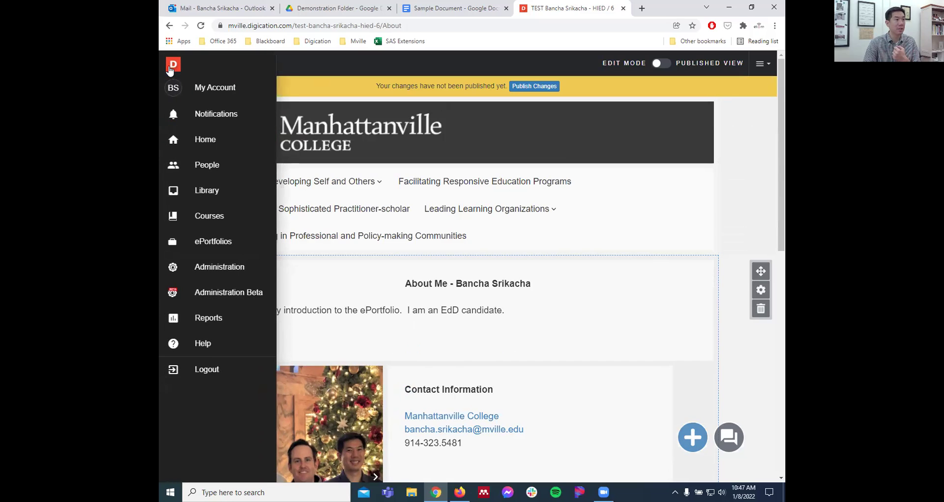
click(518, 100)
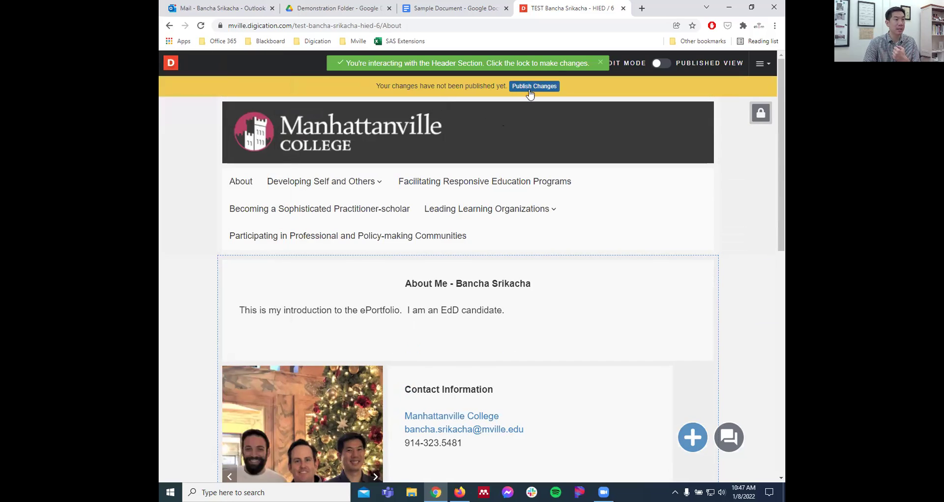
click(531, 94)
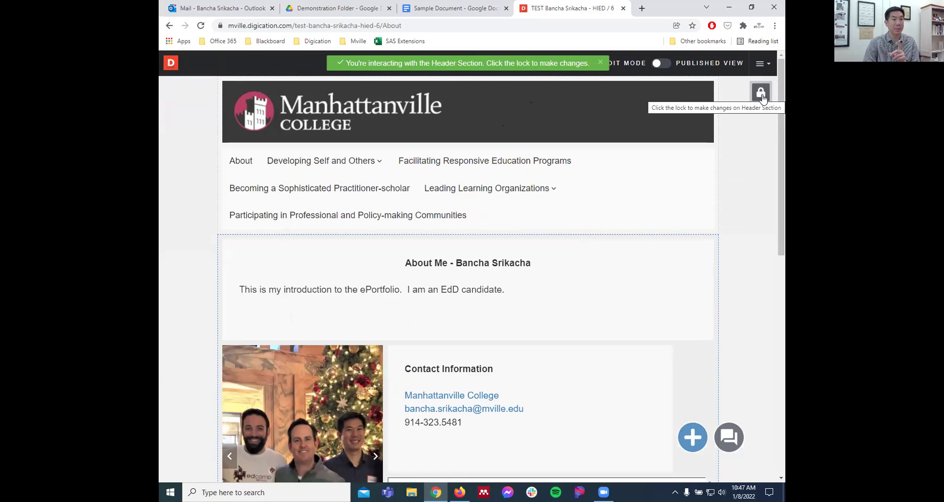
- Visit Leading Learning Organizations, then go to the Participating in Professional and Policy-making Communities page
click(471, 194)
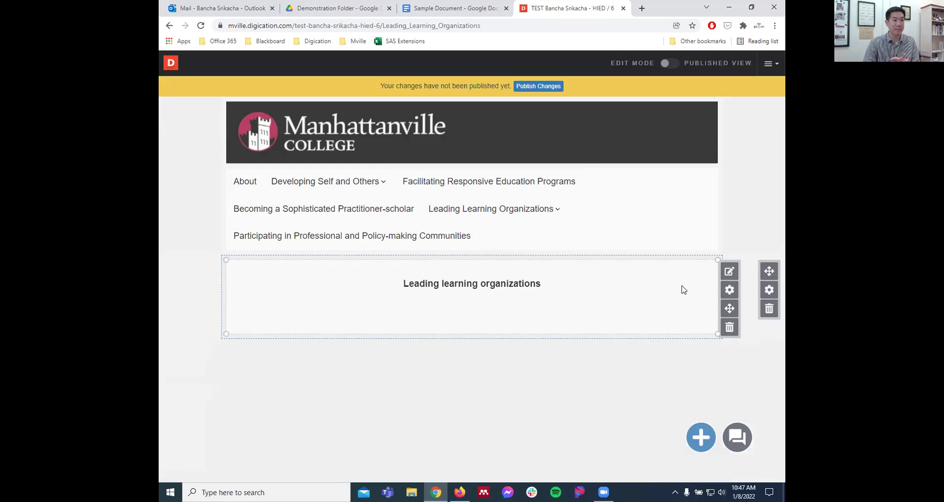
click(729, 271)
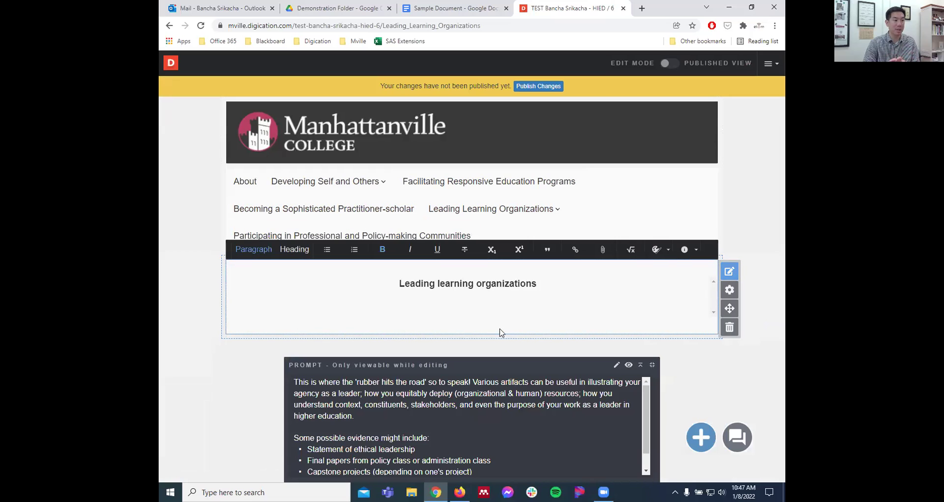
click(714, 384)
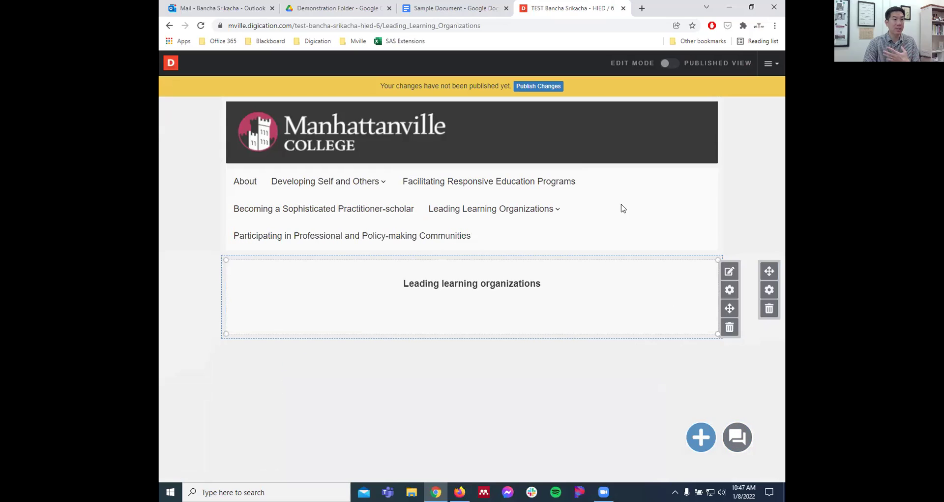
mouse_move(563, 212)
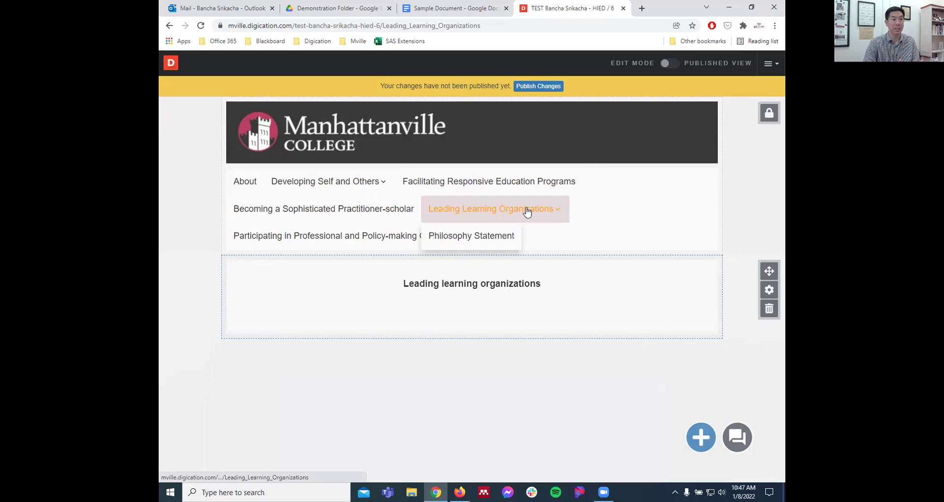
click(431, 246)
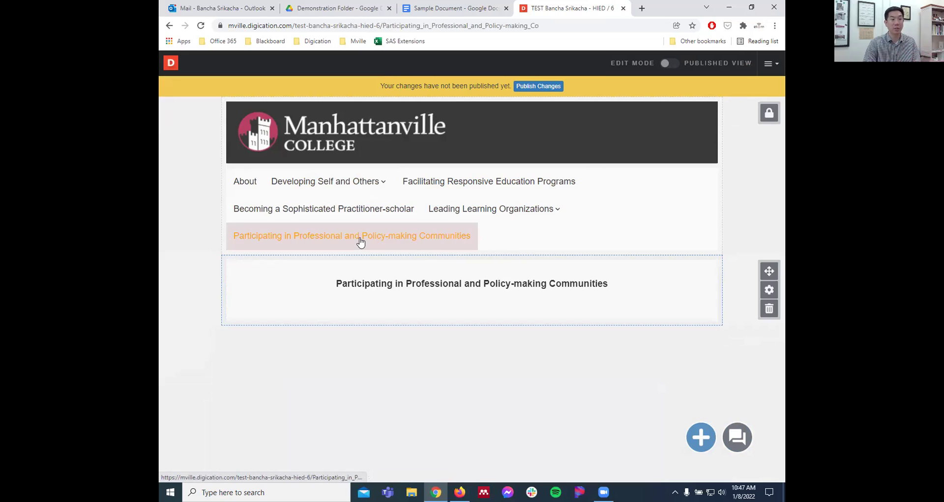
- Unlock the header and add a new page named 'Quality Matters Inst. Des. Assoc'
click(770, 116)
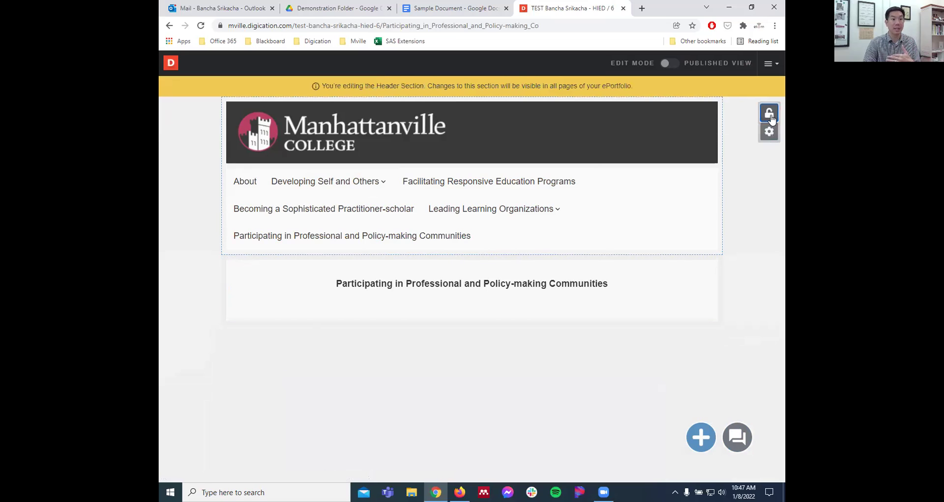
mouse_move(628, 183)
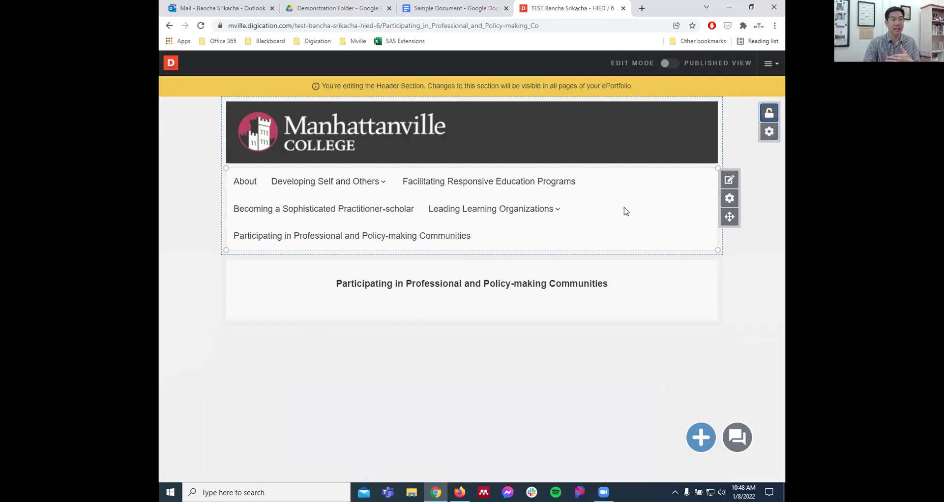
click(730, 180)
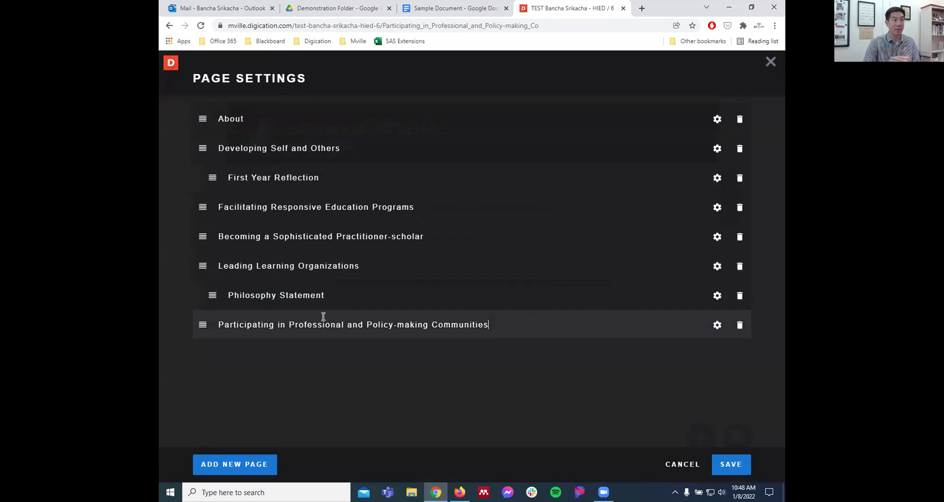
click(236, 464)
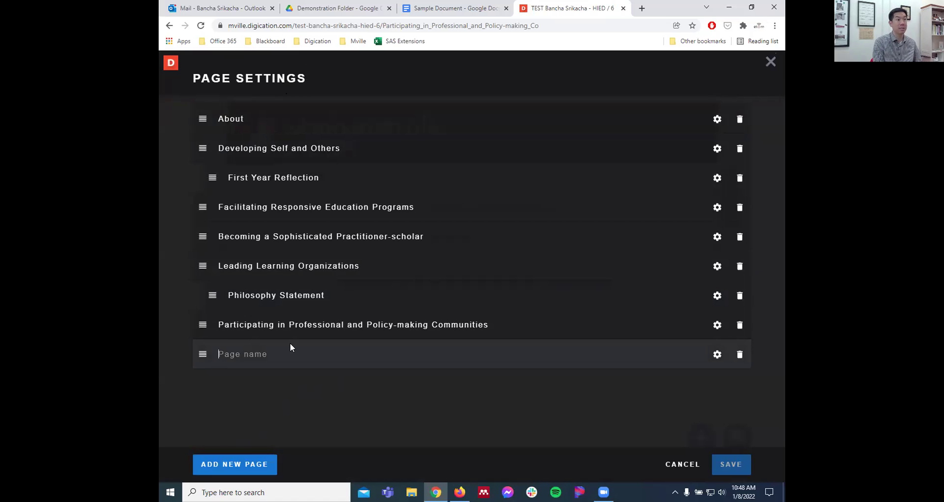
text(Quality)
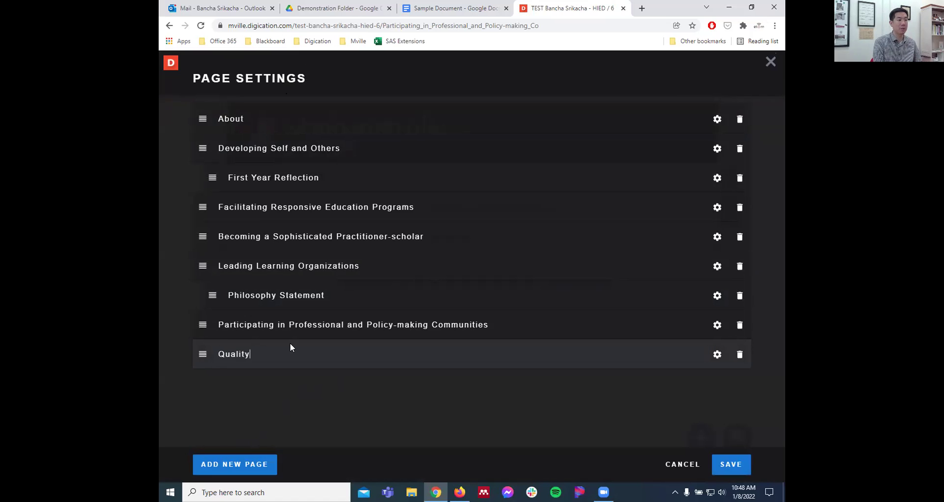
text( Matters Inst. Des. Assoc.)
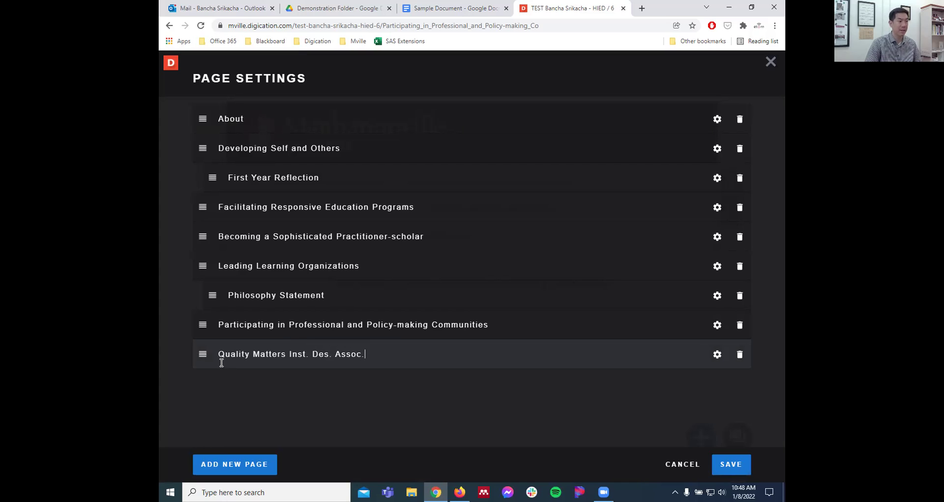
- Nest the Quality Matters page under Participating in Professional and Policy-making Communities and save
drag(205, 354, 241, 344)
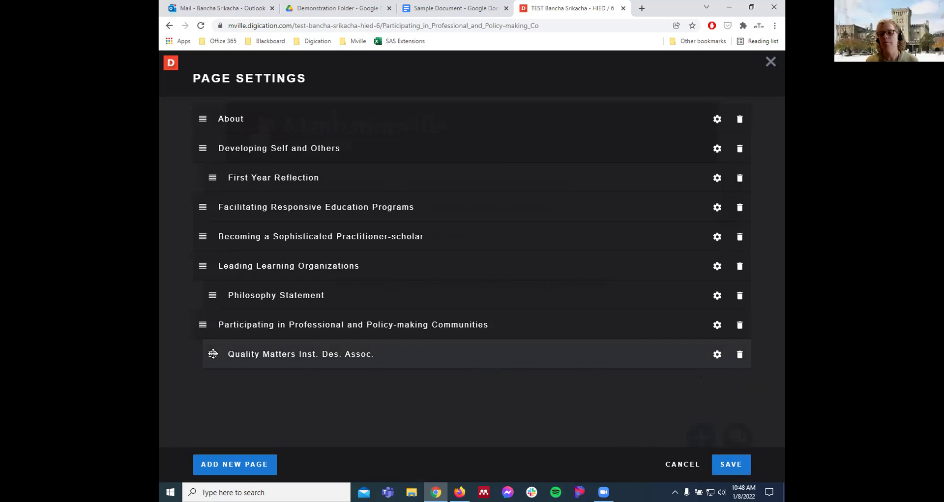
drag(212, 354, 216, 311)
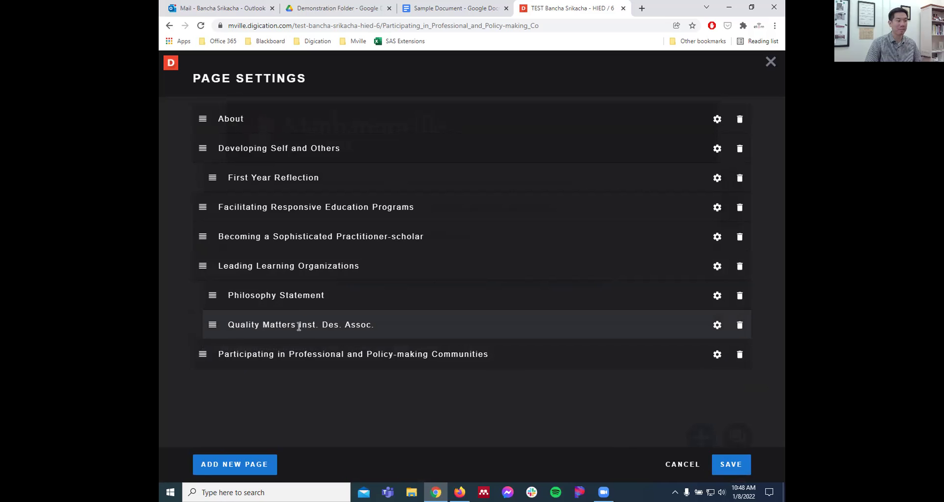
drag(211, 324, 234, 364)
click(732, 458)
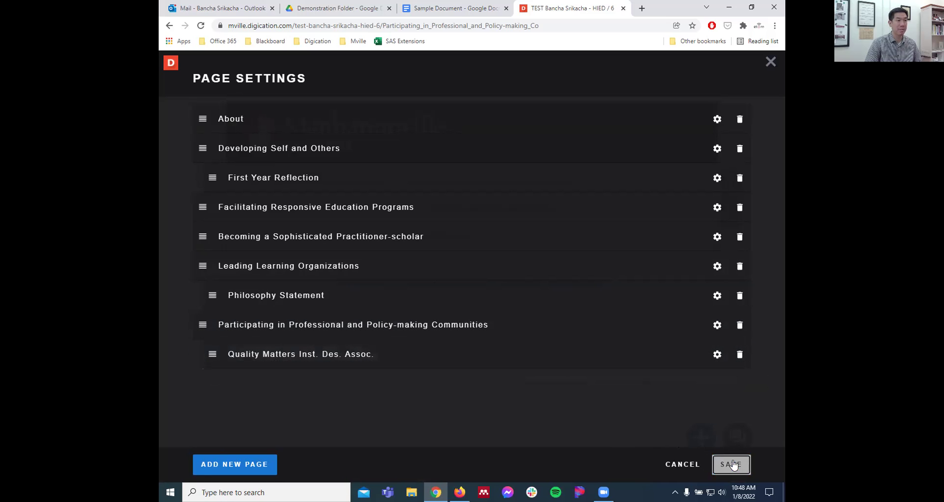
mouse_move(242, 246)
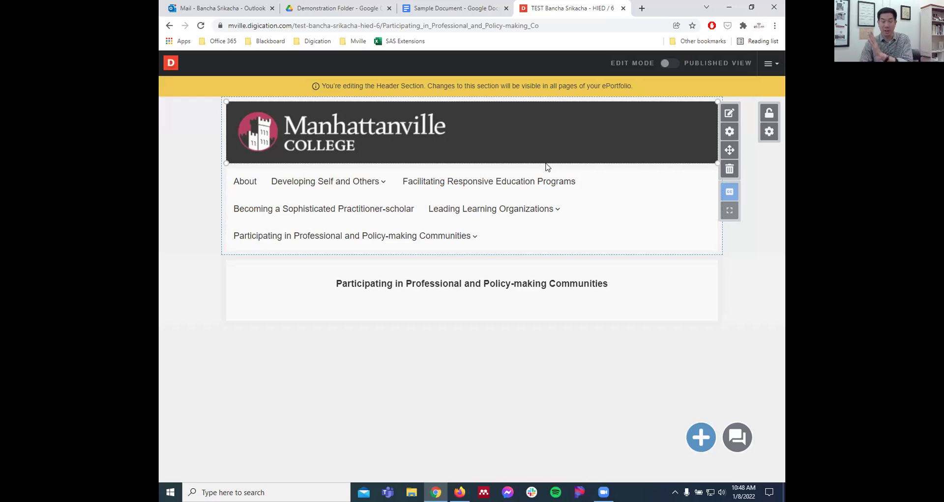
- Lock the header again and choose Delete from the Portfolio Actions menu
click(769, 113)
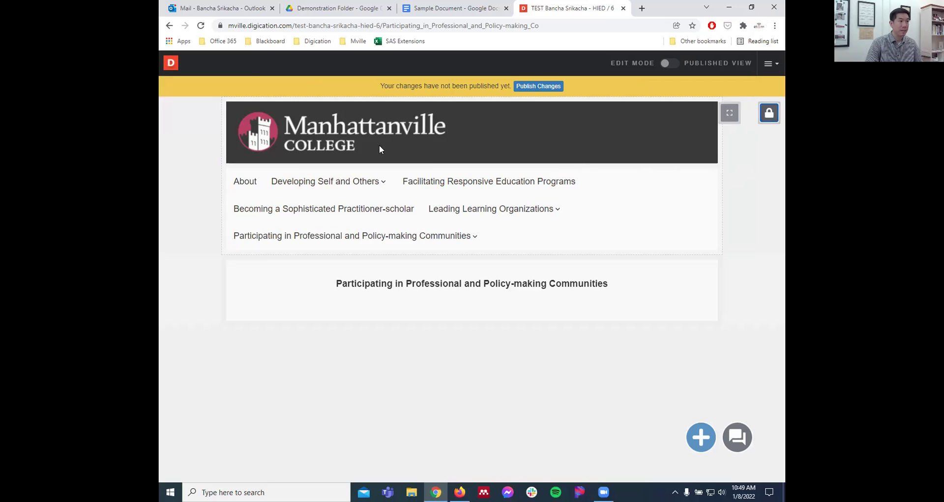
click(172, 63)
click(177, 64)
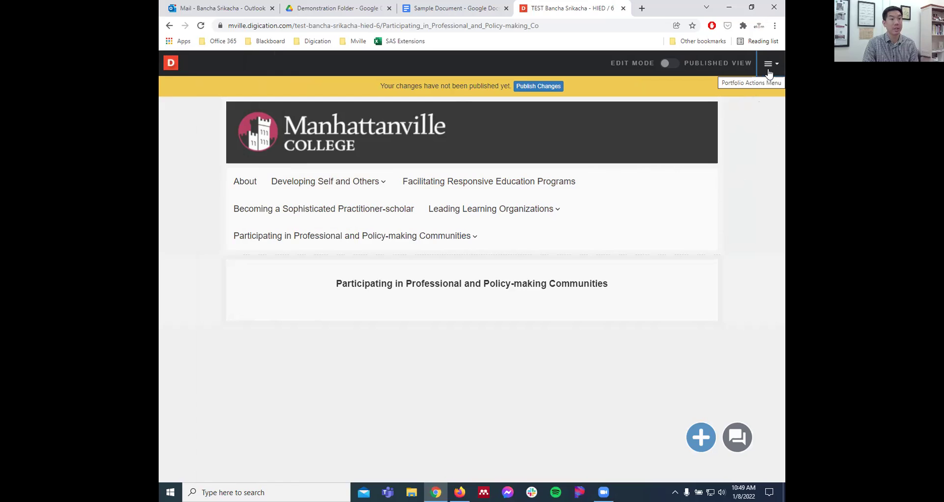
click(760, 142)
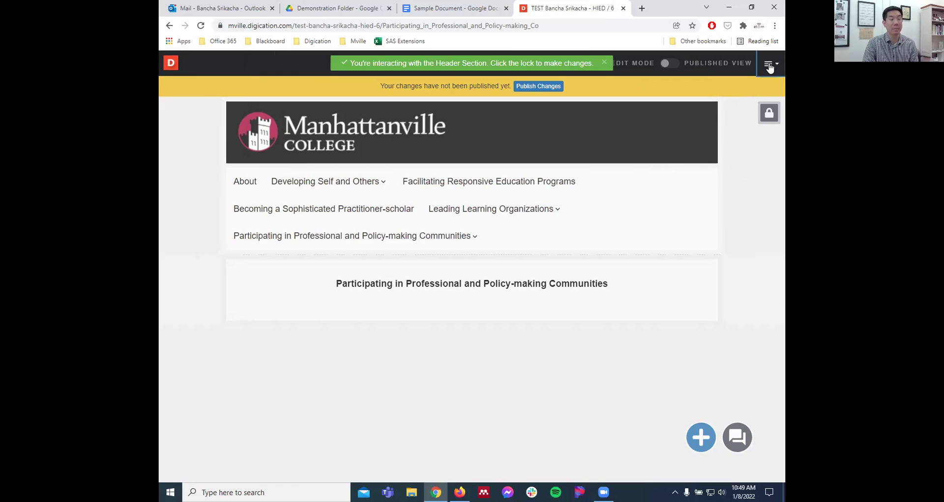
click(770, 67)
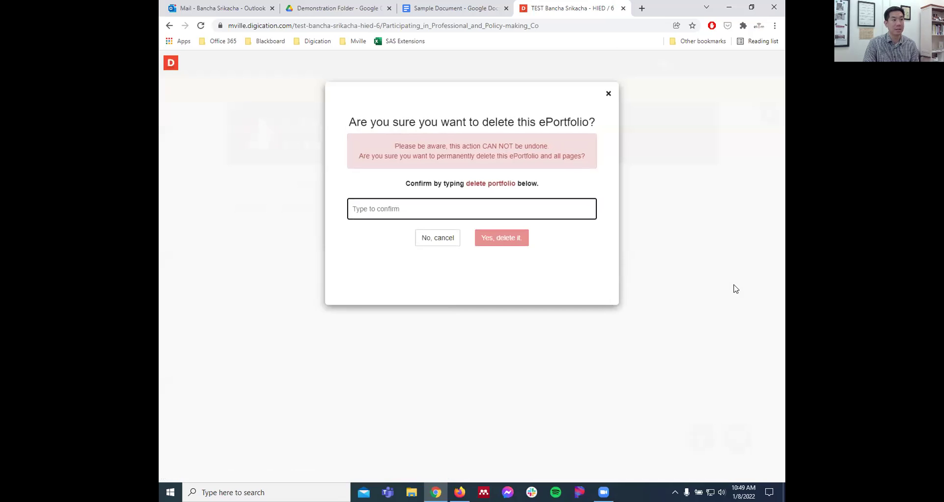
- Confirm the deletion with the phrase 'delete portfolio' and return to the dashboard
drag(467, 184, 516, 182)
click(527, 210)
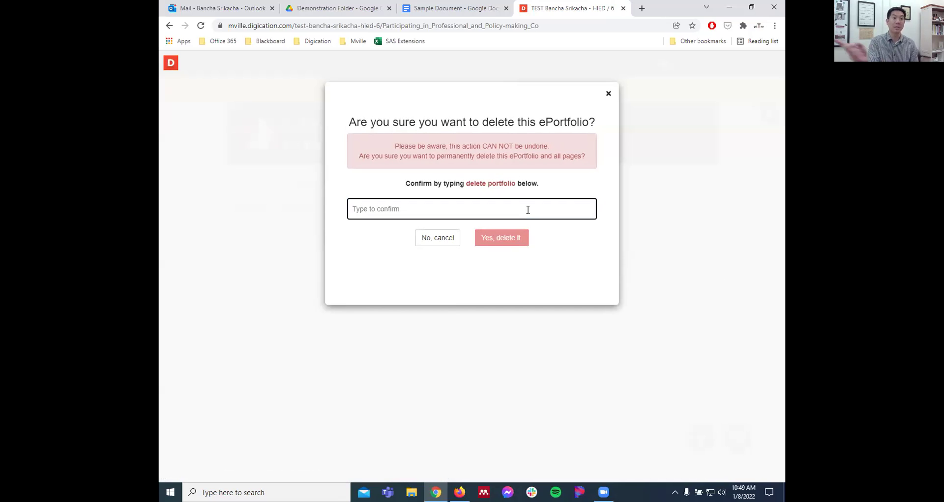
text(dee)
key(BackSpace)
text(lete port)
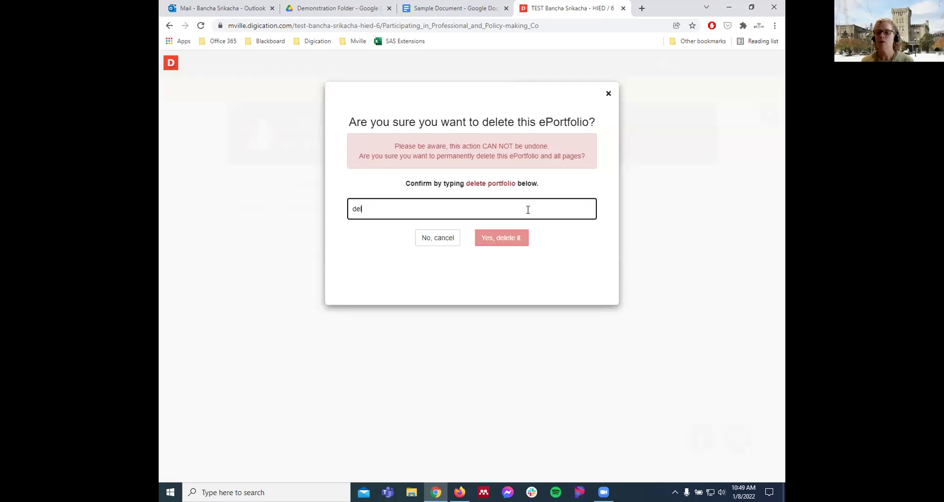
text(folio)
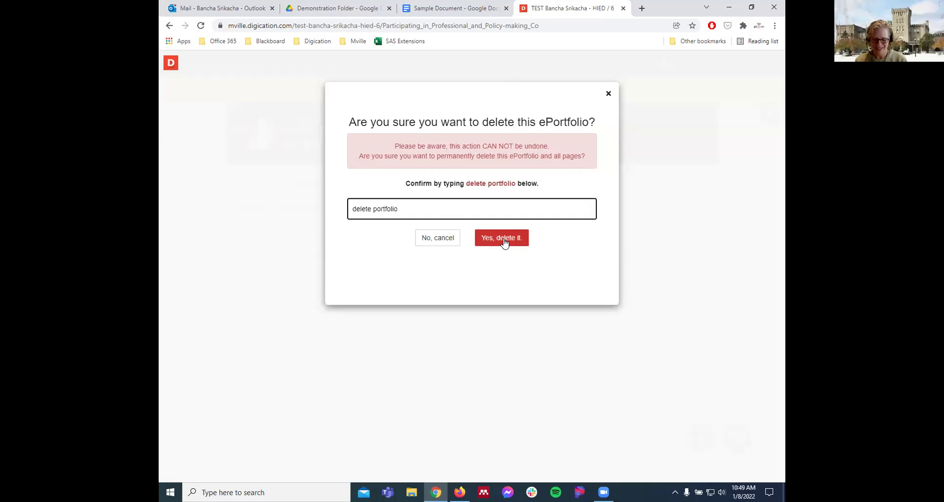
click(505, 240)
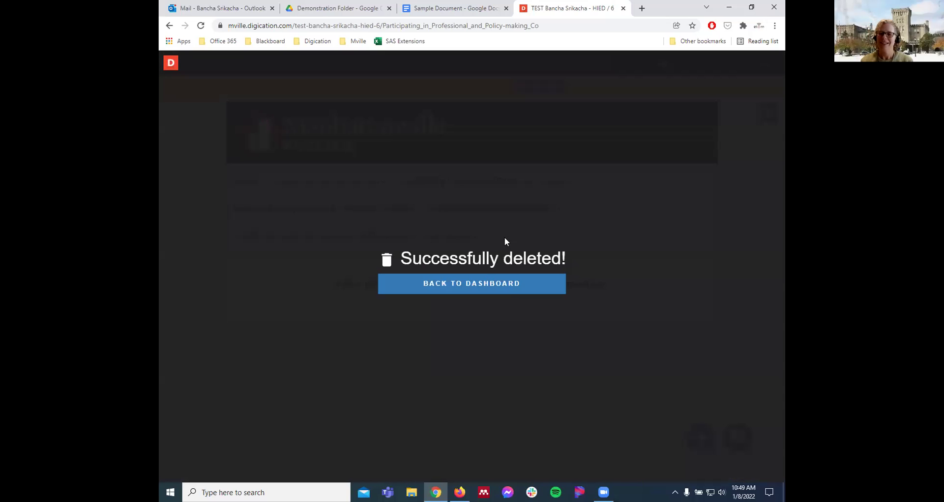
click(506, 294)
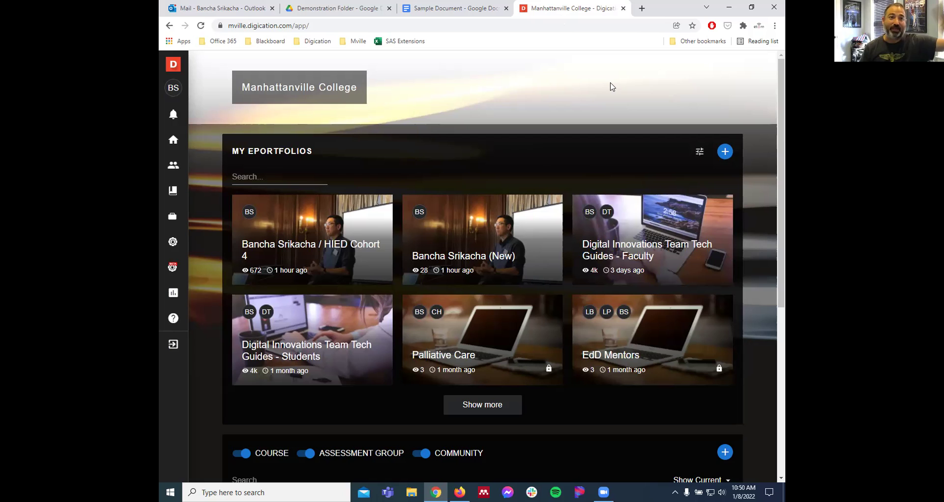
- Open the HIED Cohort 4 ePortfolio and scroll through its home page
click(343, 232)
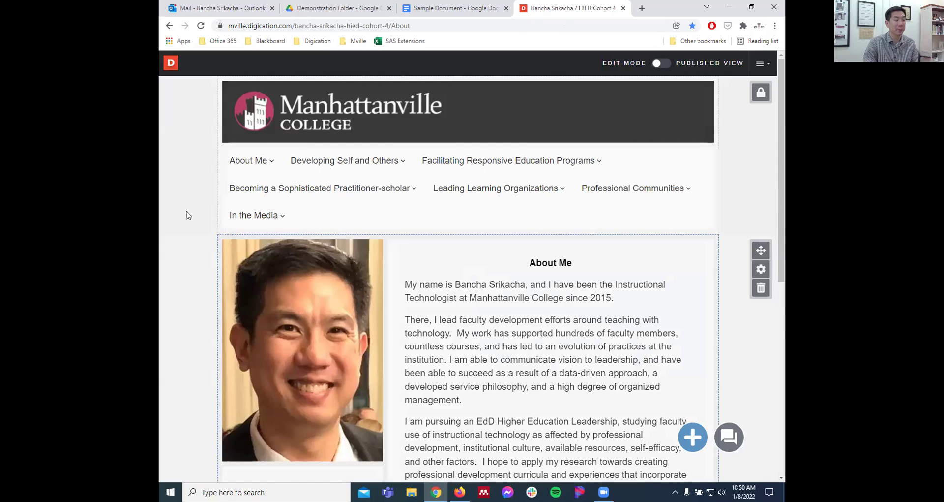
scroll(186, 215, down, 2)
scroll(186, 215, down, 1)
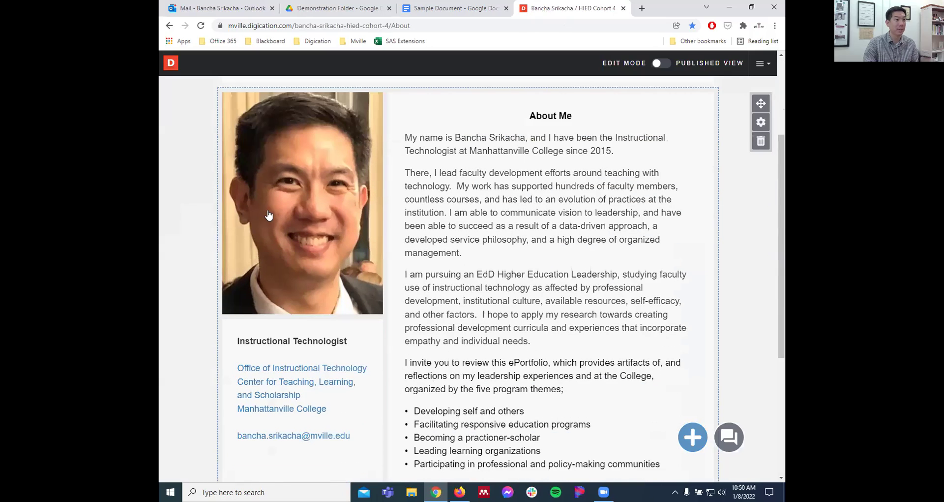
scroll(571, 161, down, 3)
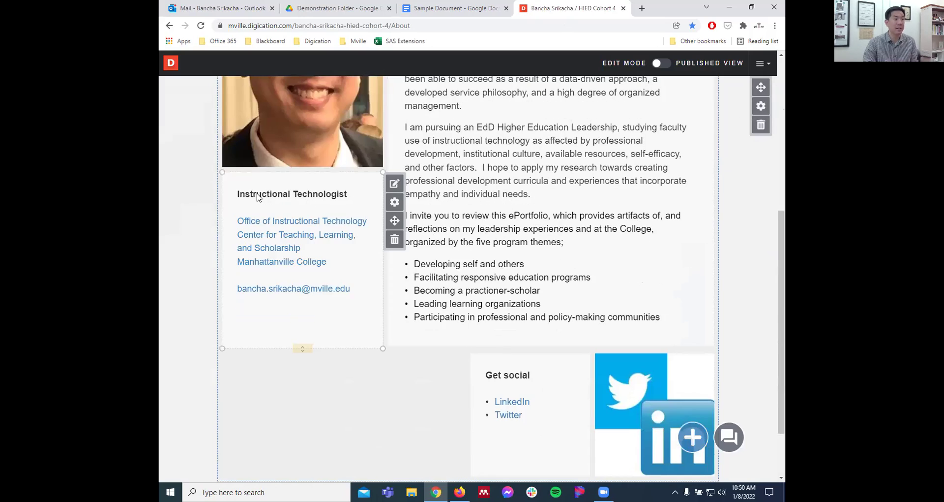
scroll(307, 217, down, 2)
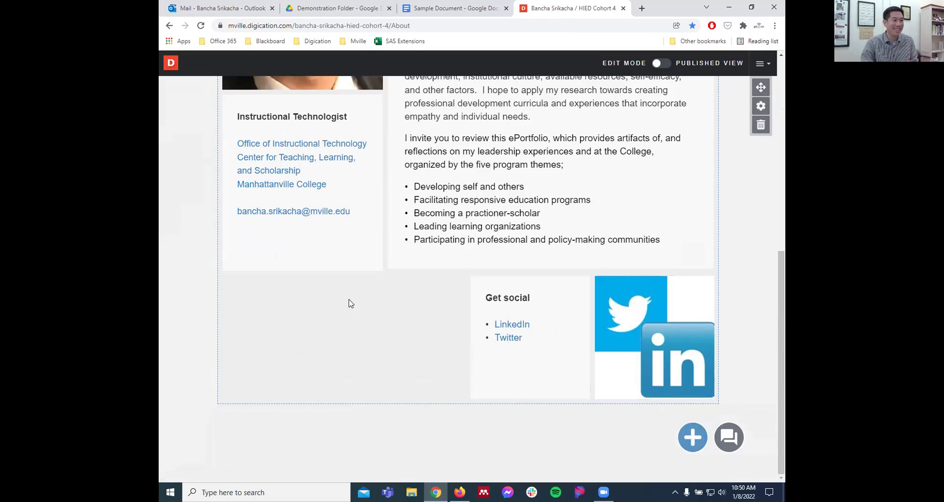
scroll(351, 302, up, 7)
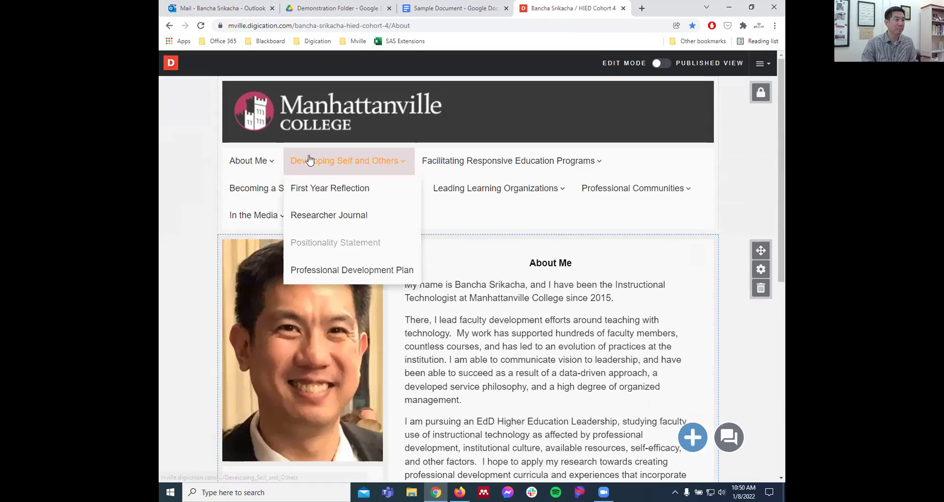
- Read through the Personal Statement page under About Me
mouse_move(252, 163)
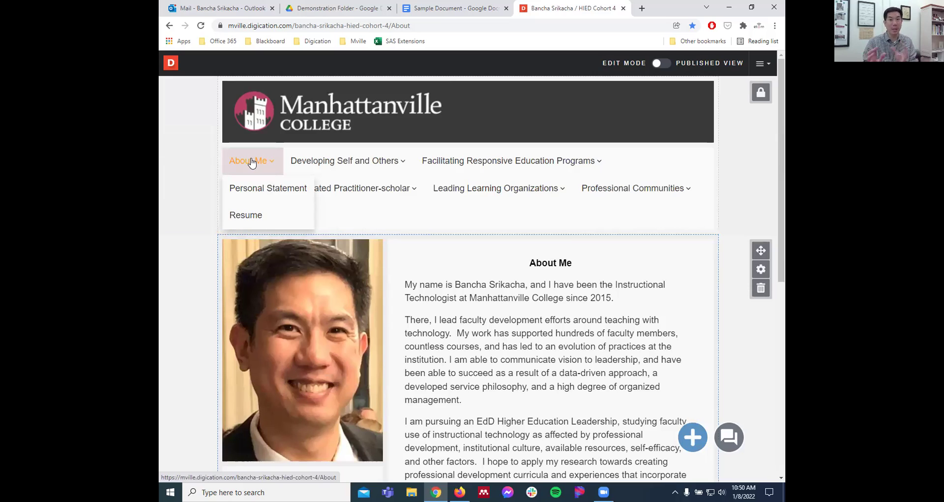
click(256, 198)
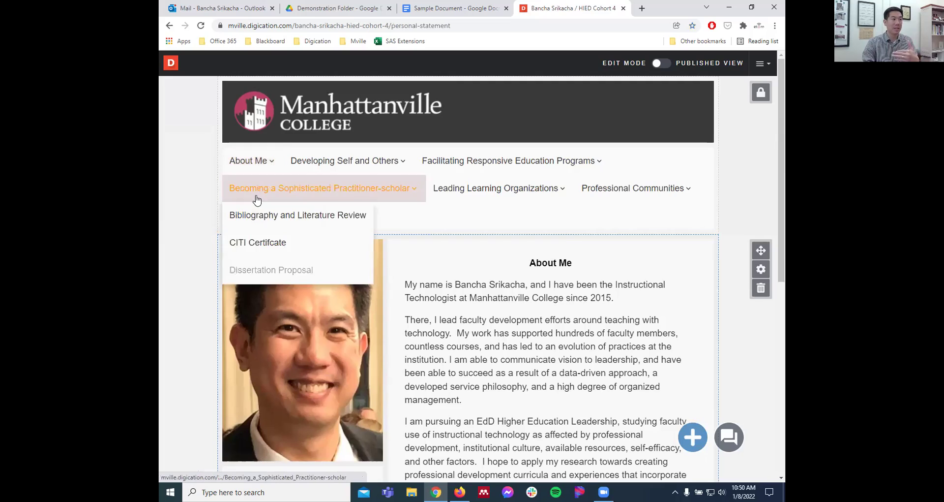
scroll(192, 209, down, 2)
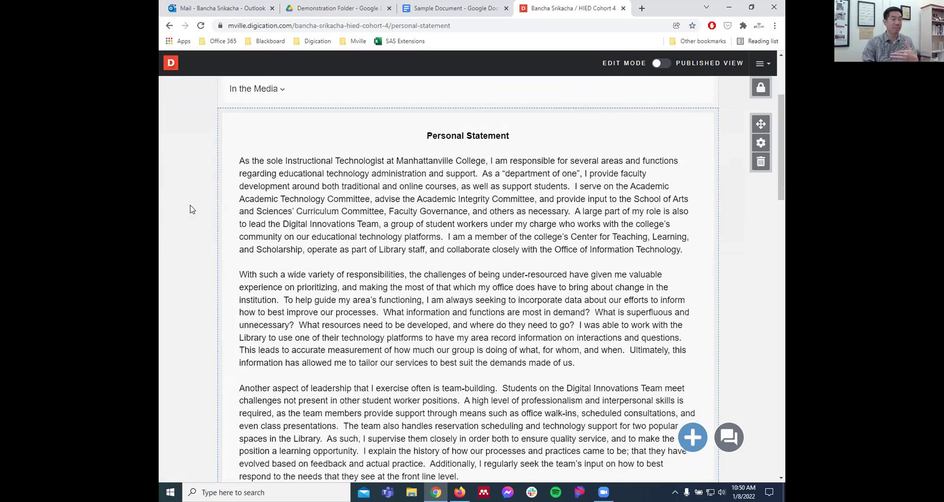
scroll(192, 209, down, 2)
scroll(192, 210, down, 1)
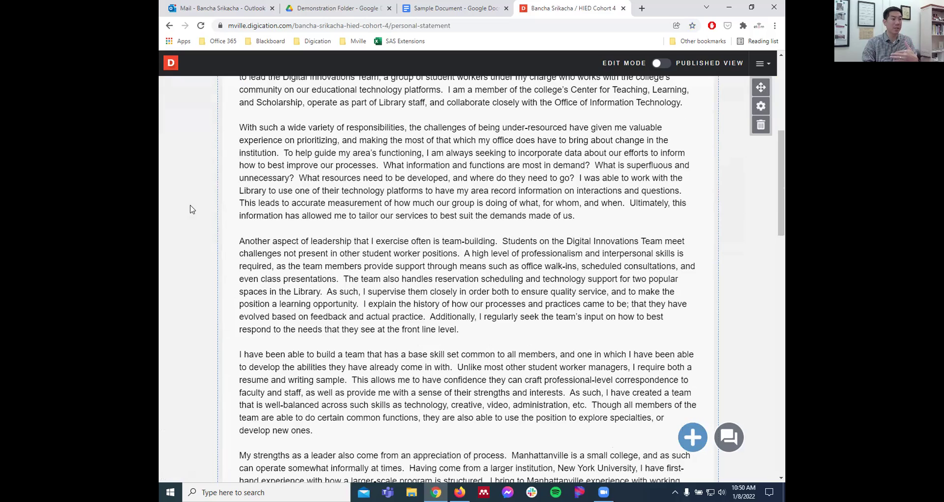
scroll(192, 209, up, 1)
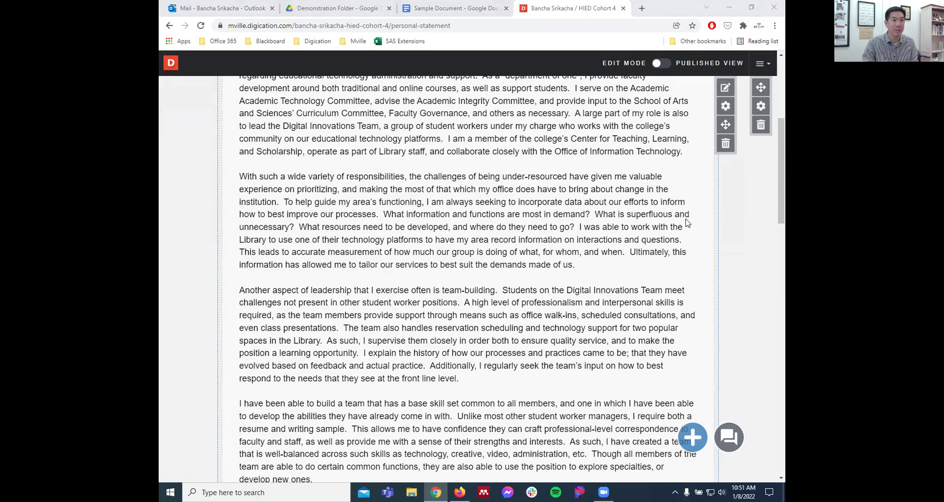
scroll(745, 213, up, 5)
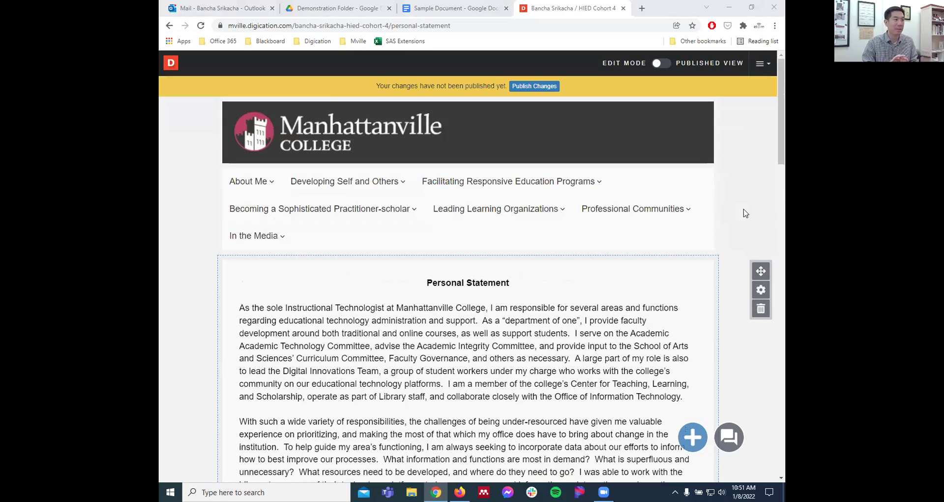
- Open the Resume page and view its printable Google Docs version before closing it
mouse_move(266, 182)
click(252, 240)
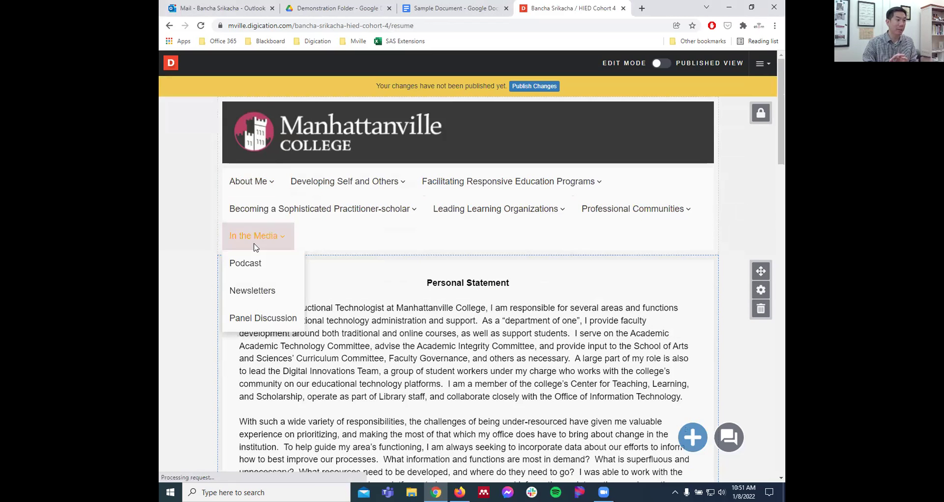
scroll(182, 277, down, 2)
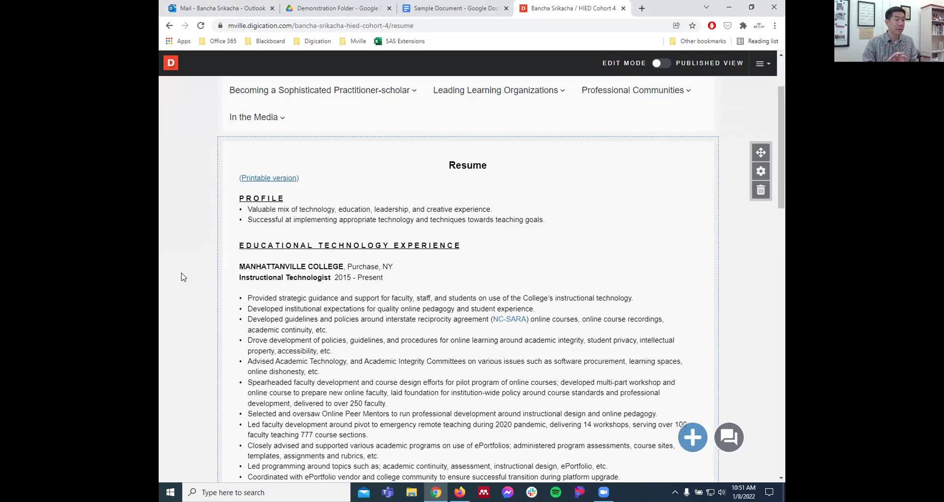
scroll(412, 250, down, 2)
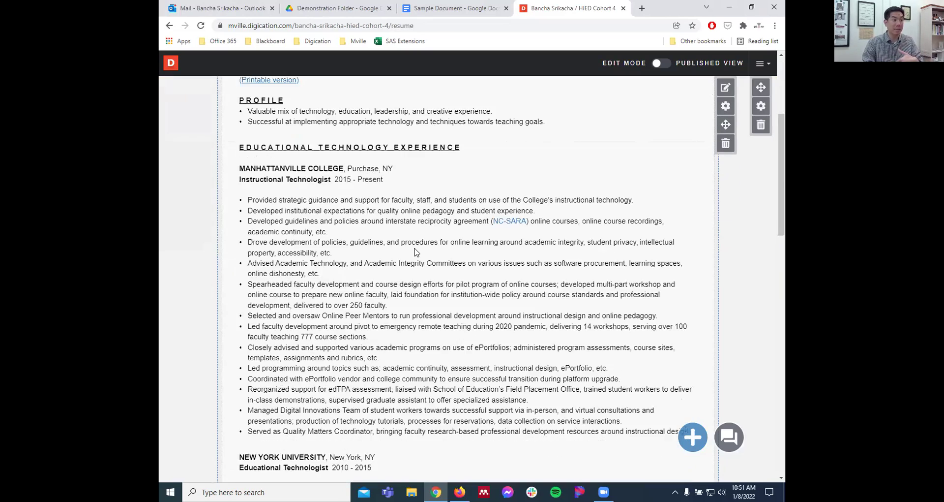
scroll(415, 250, down, 7)
scroll(414, 251, up, 11)
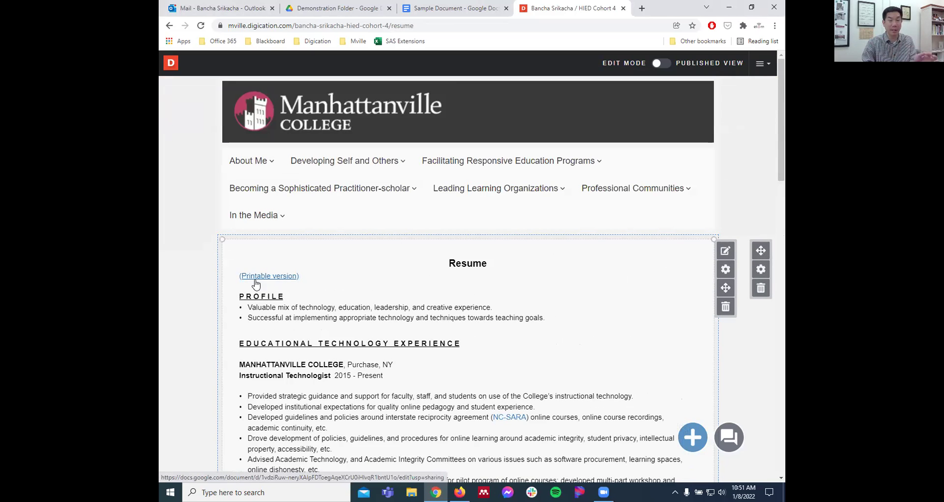
click(266, 277)
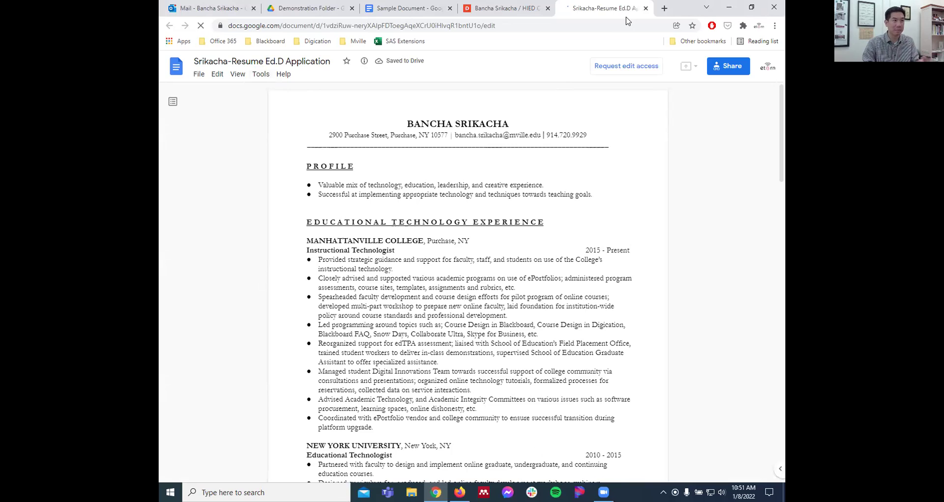
click(645, 8)
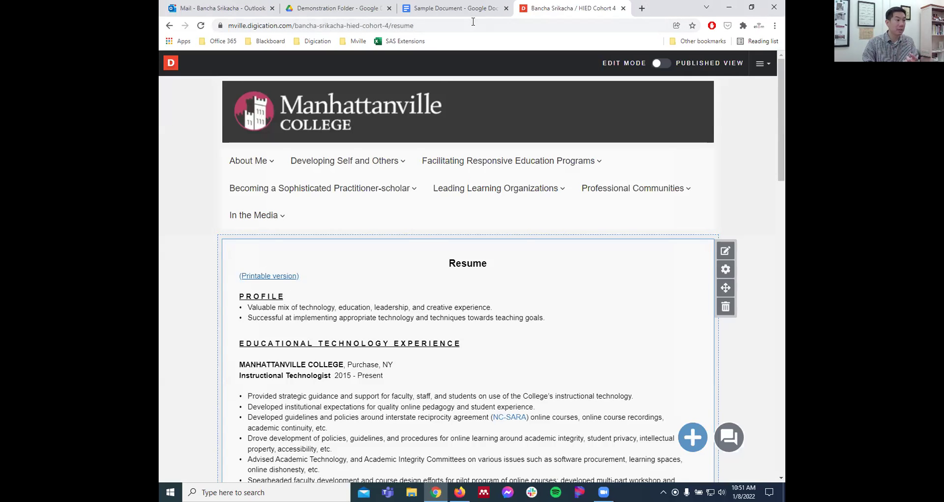
mouse_move(517, 170)
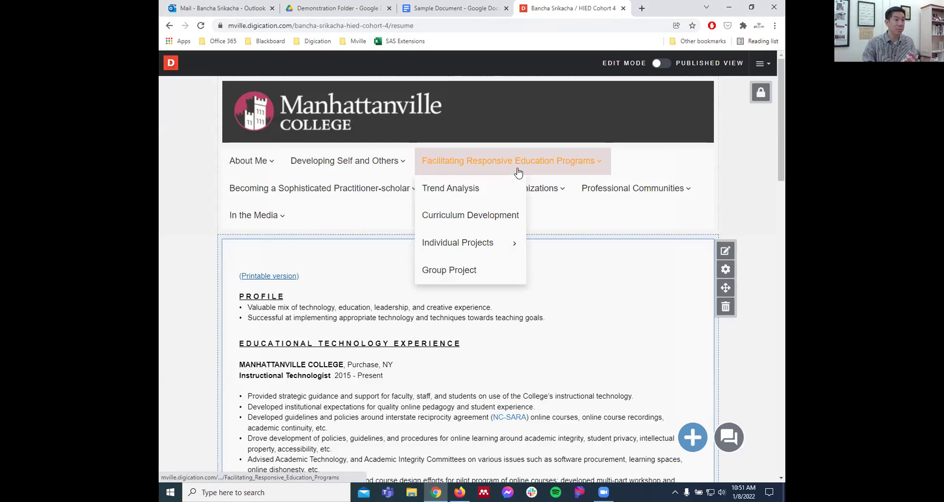
- Open the Group Project page and advance its photo slideshow three slides
click(466, 280)
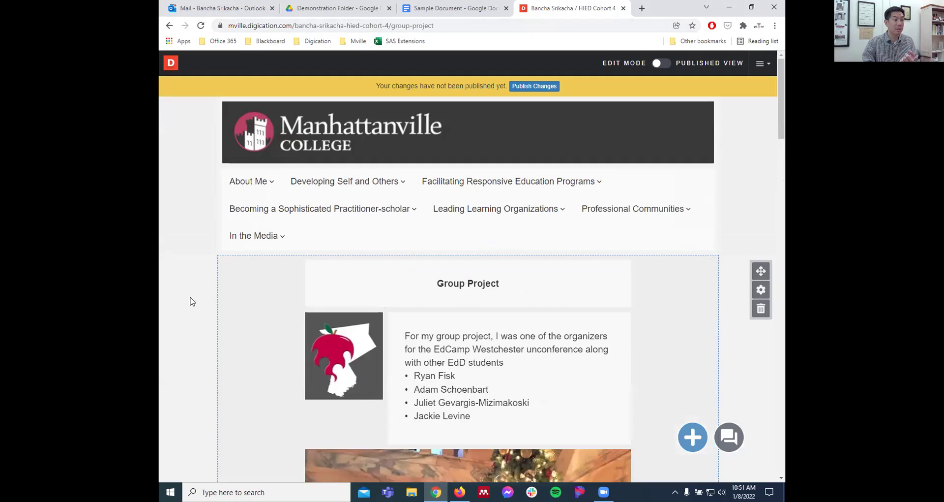
scroll(192, 301, down, 6)
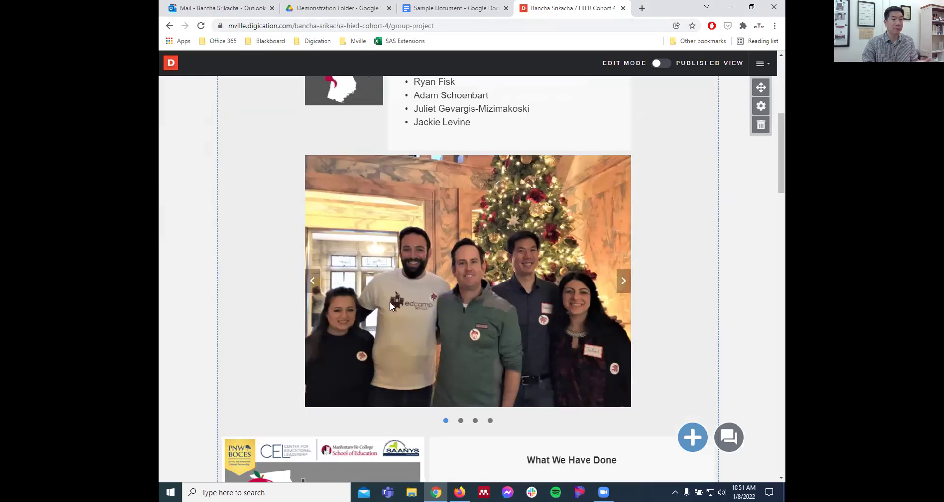
click(624, 281)
click(624, 282)
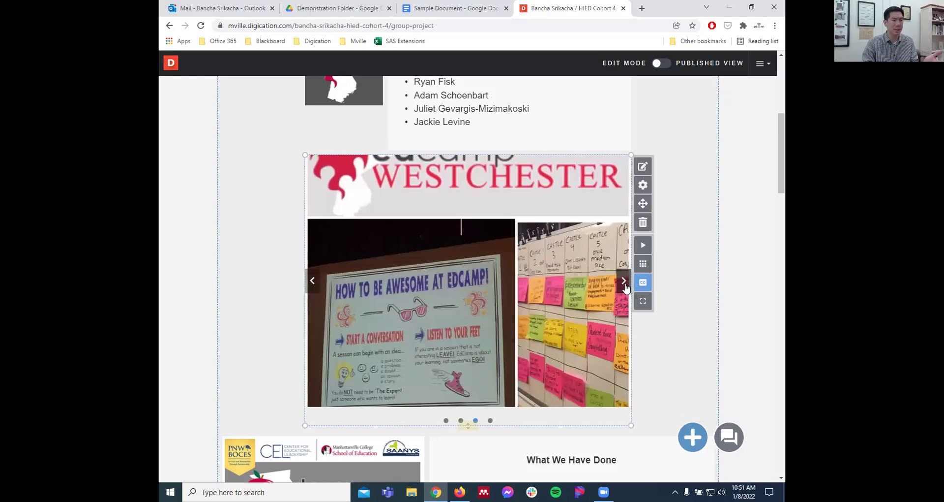
click(624, 282)
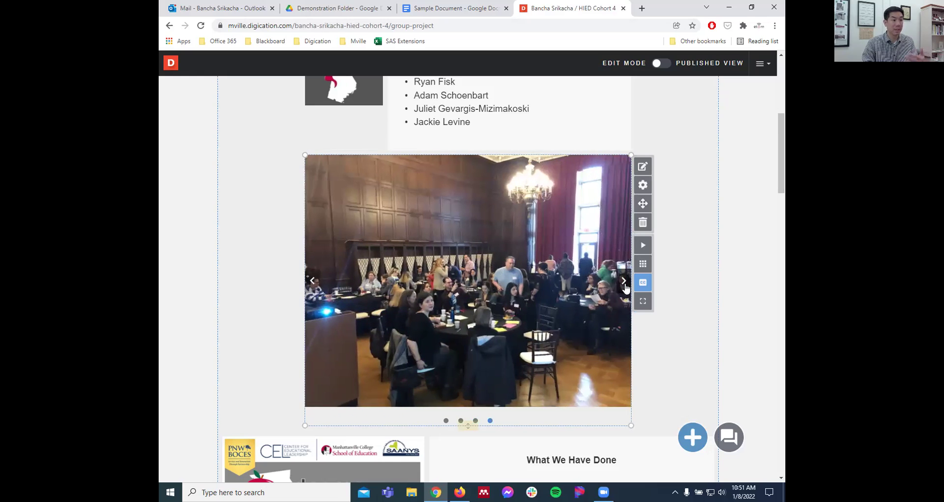
- Scroll through the EdCamp Westchester write-up, then go to the Trend Analysis page
scroll(184, 347, down, 1)
scroll(185, 347, down, 3)
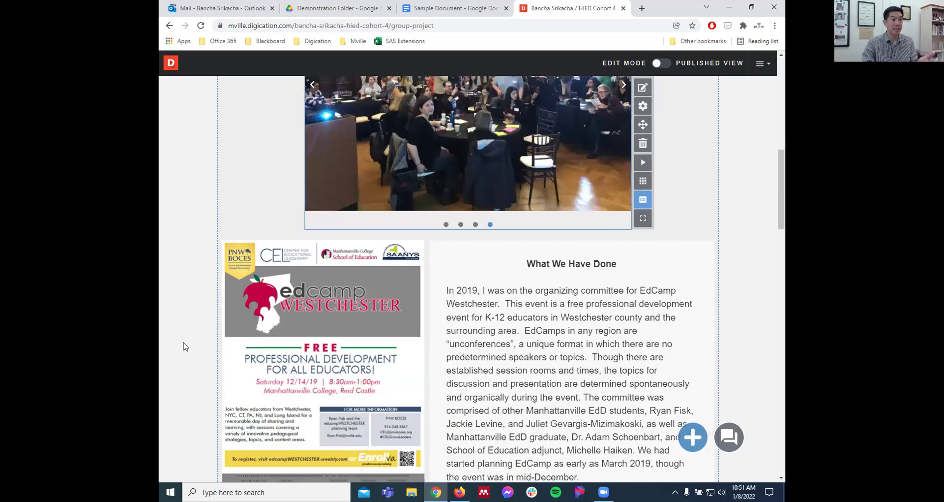
scroll(184, 346, down, 2)
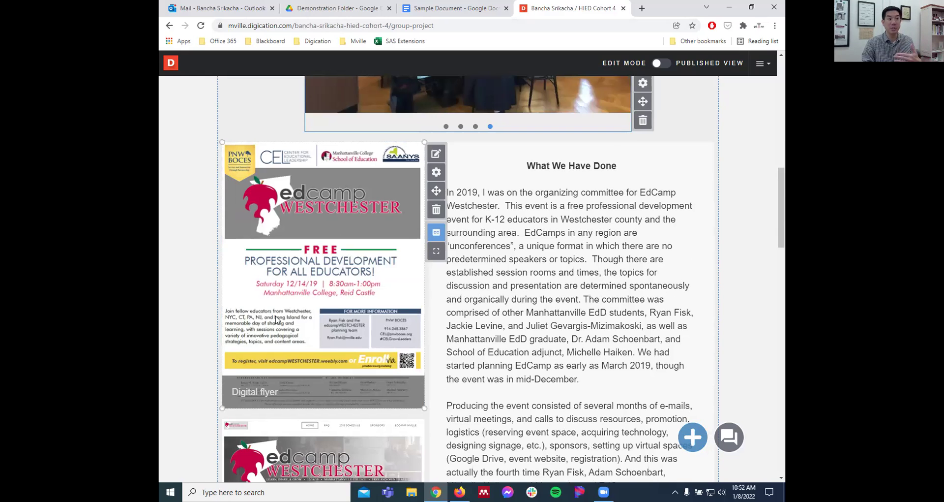
scroll(276, 318, down, 2)
scroll(311, 195, down, 3)
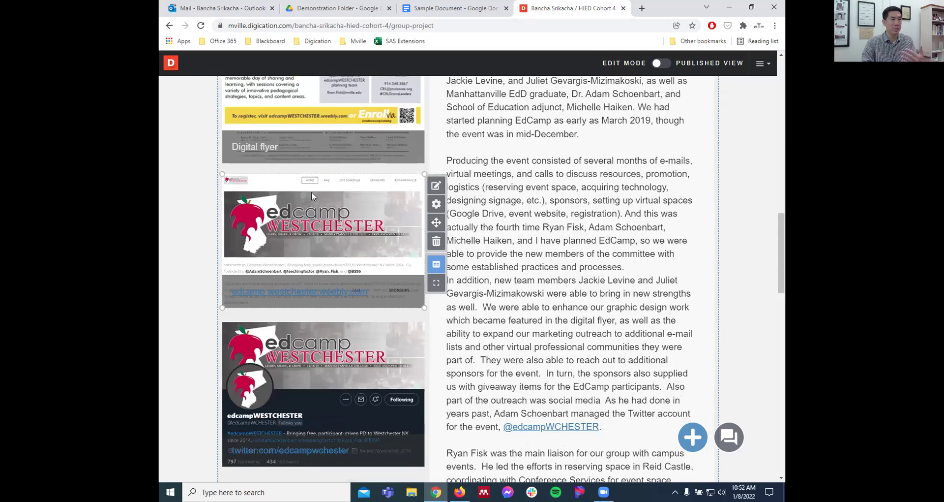
scroll(343, 231, down, 3)
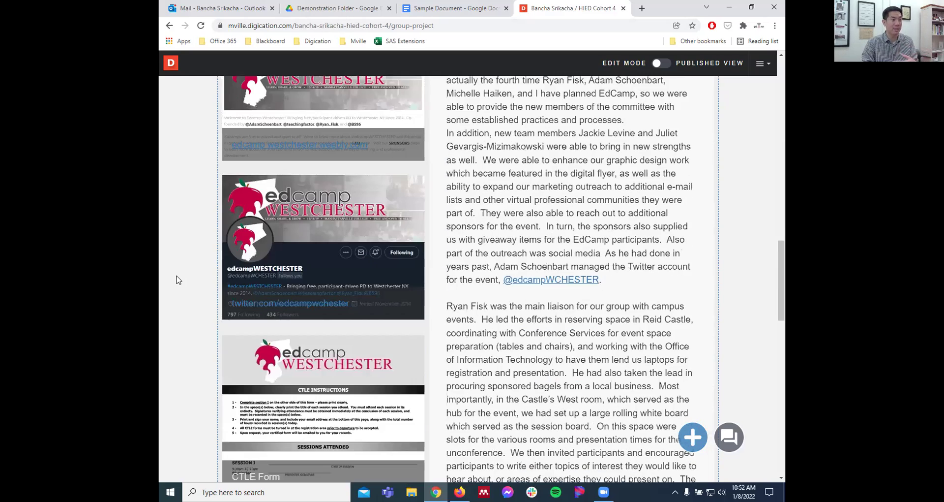
scroll(177, 278, up, 15)
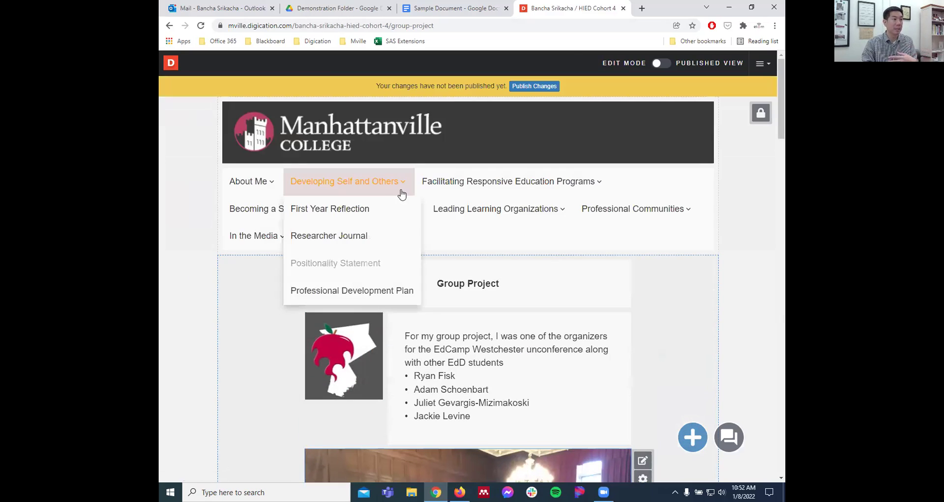
mouse_move(383, 188)
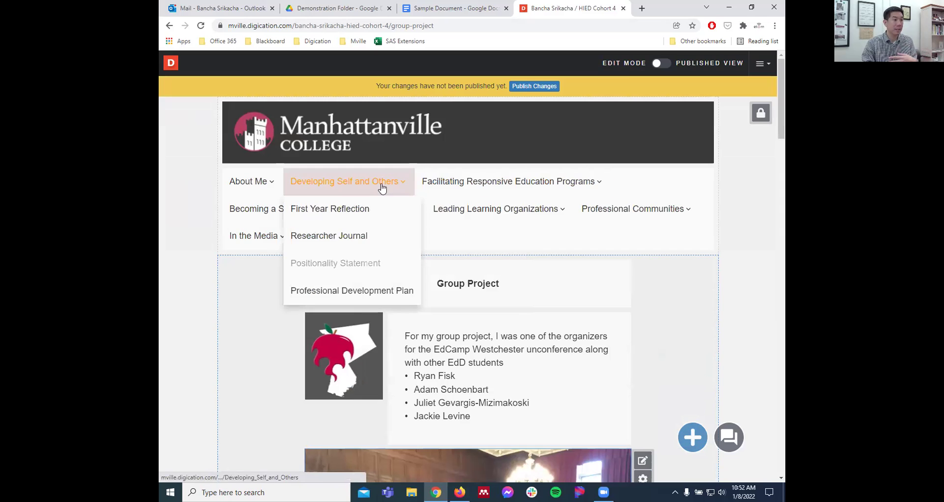
mouse_move(516, 177)
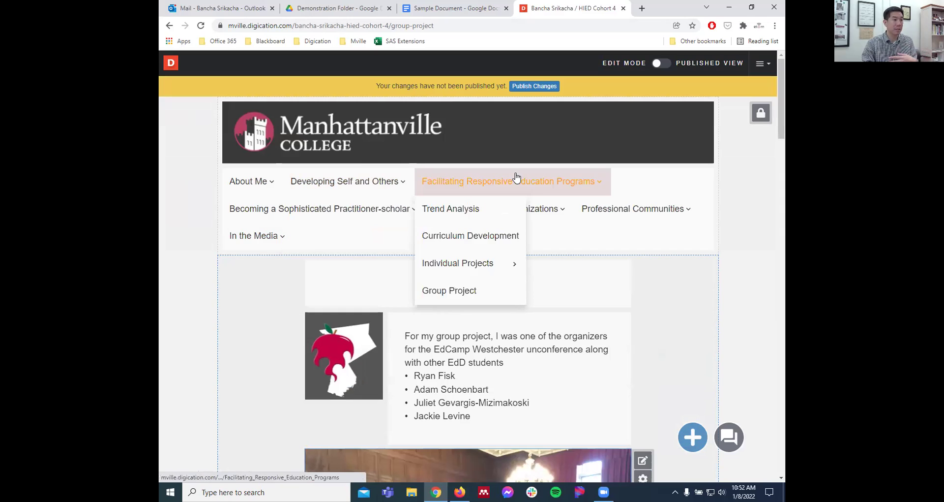
click(453, 209)
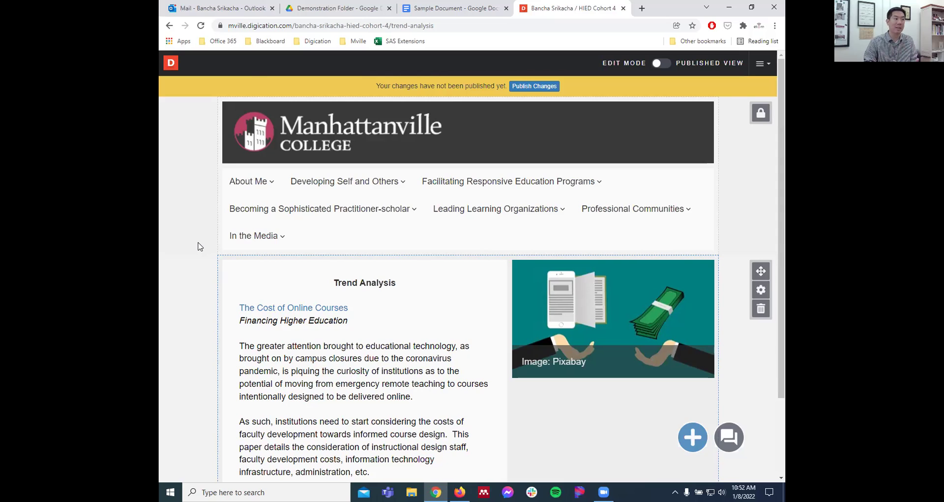
- Open 'The Cost of Online Courses' Google Doc linked in the Trend Analysis text
scroll(192, 248, down, 1)
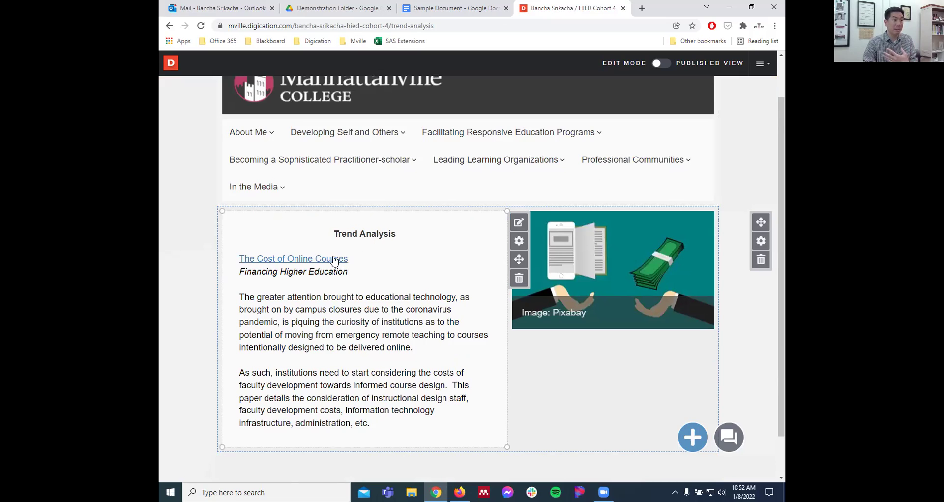
drag(350, 273, 241, 281)
click(241, 280)
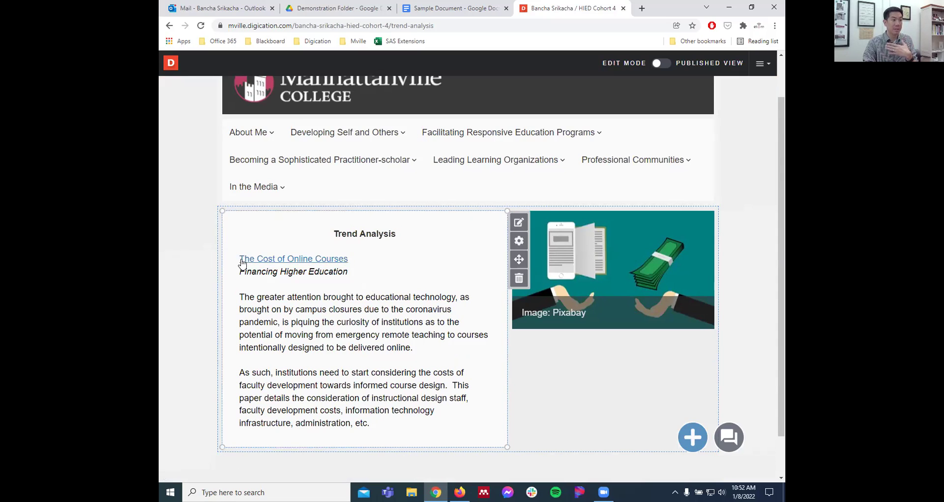
click(281, 260)
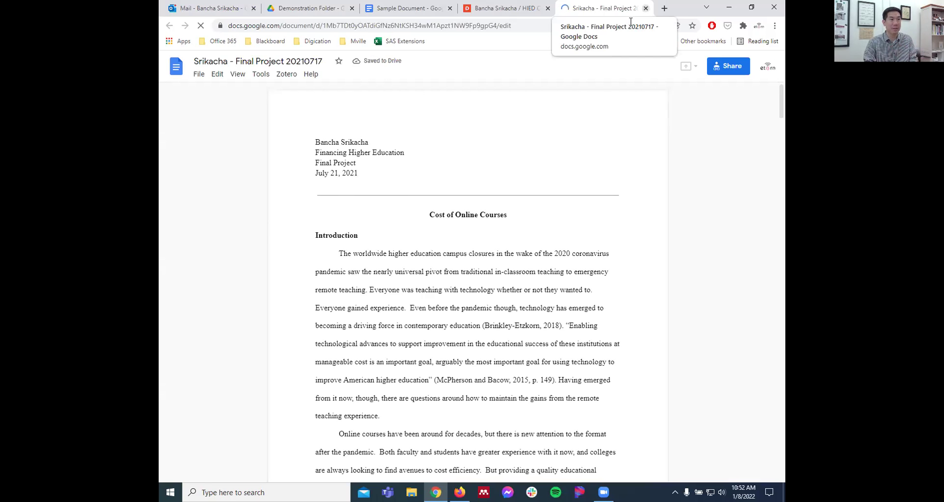
click(646, 8)
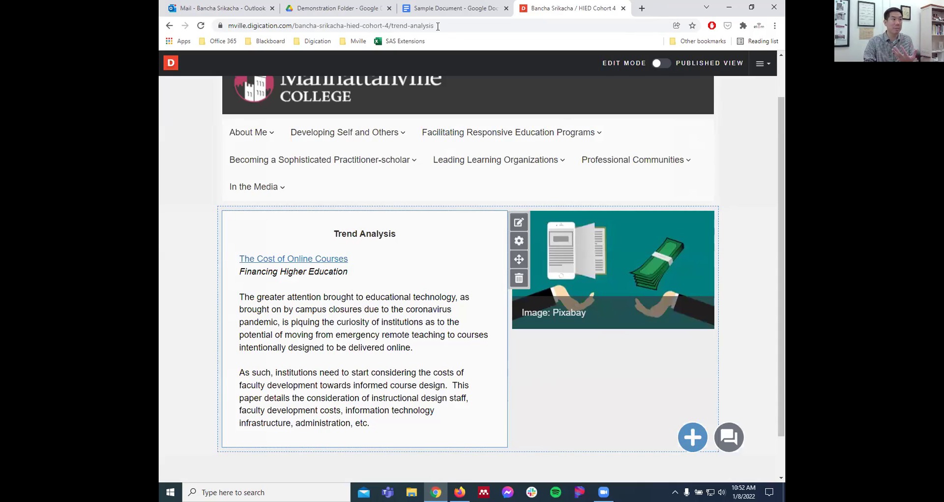
click(268, 261)
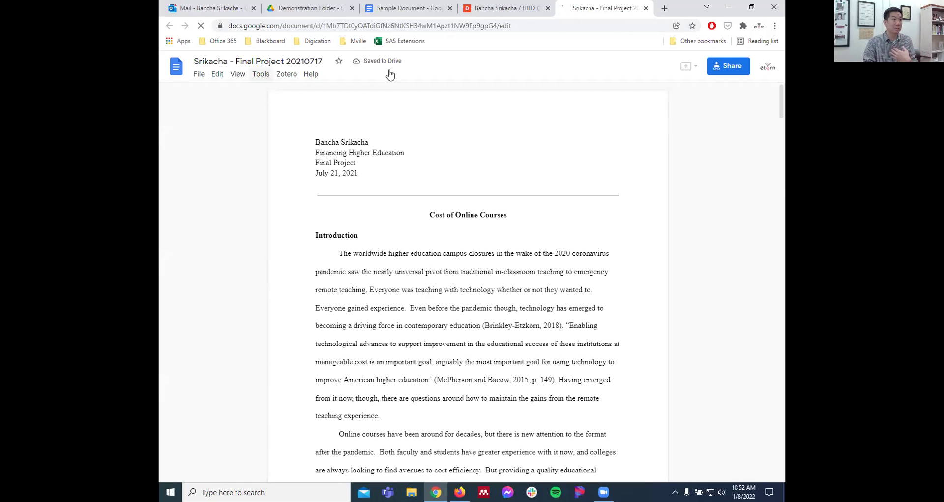
- Copy the Final Project doc's anyone-can-view share link and return to Digication's Trend Analysis page
click(733, 65)
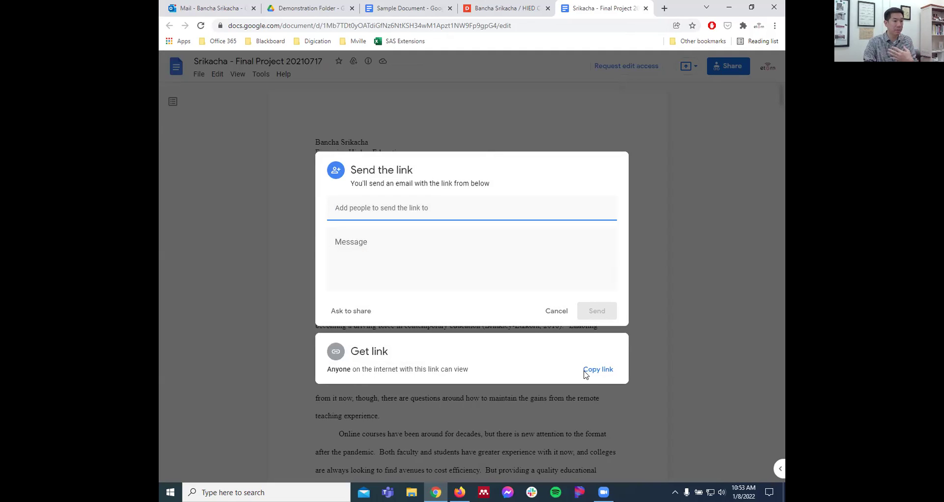
click(601, 375)
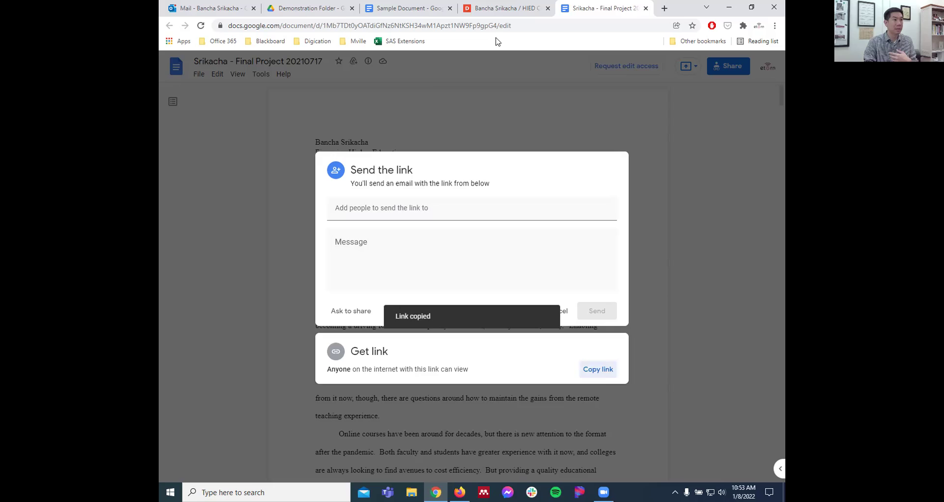
click(502, 10)
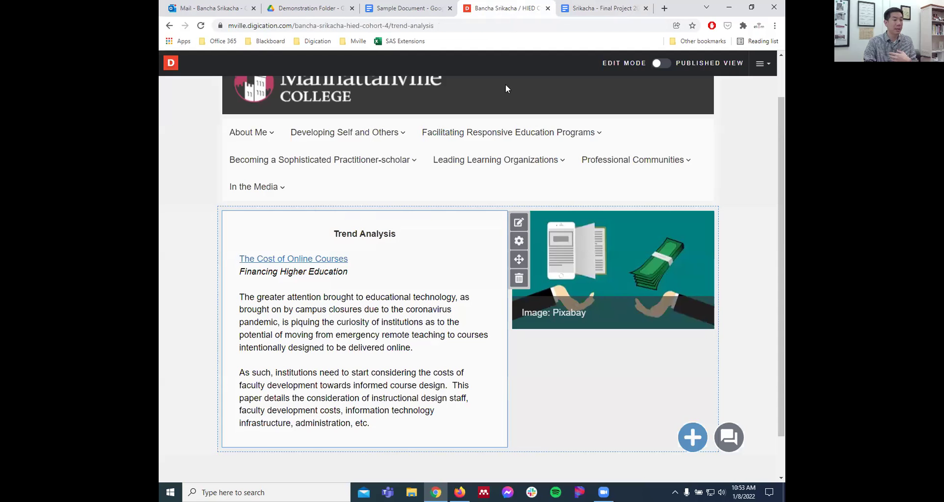
- Add an EMBED module to Trend Analysis by pasting the Final Project Google Doc link
click(693, 437)
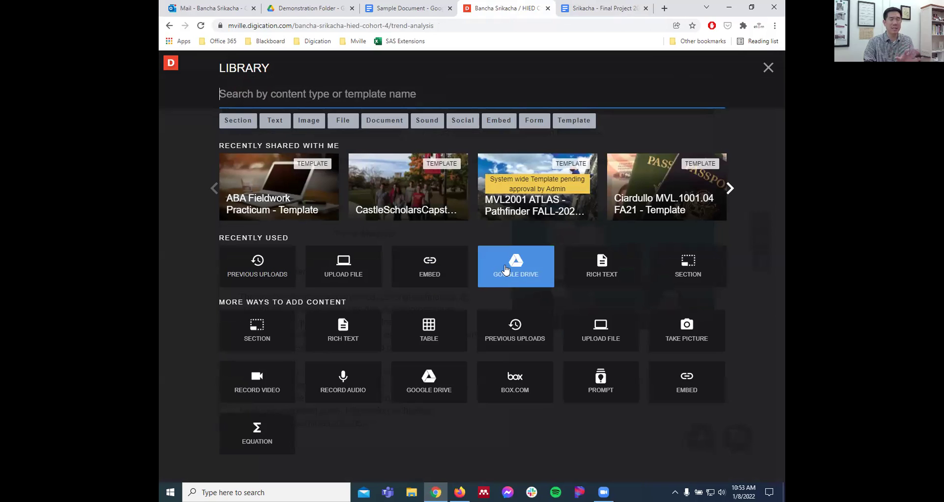
click(427, 275)
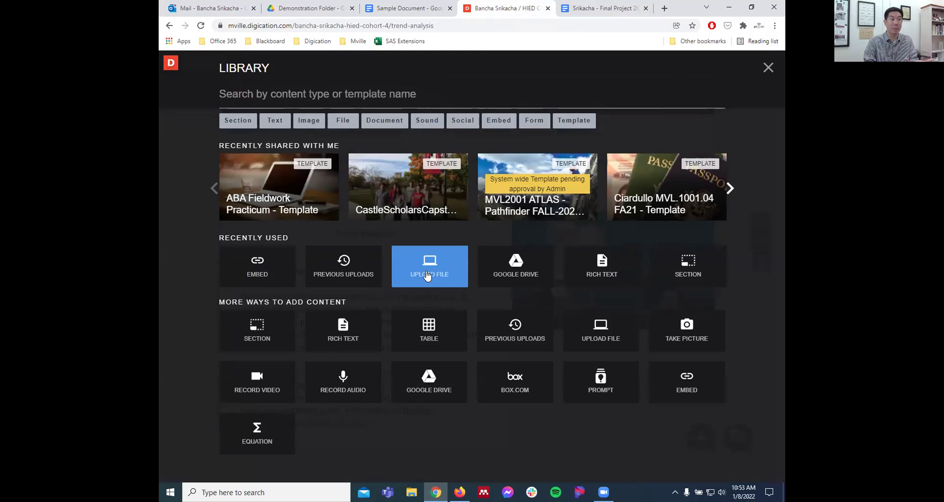
click(255, 264)
key(ctrl+v)
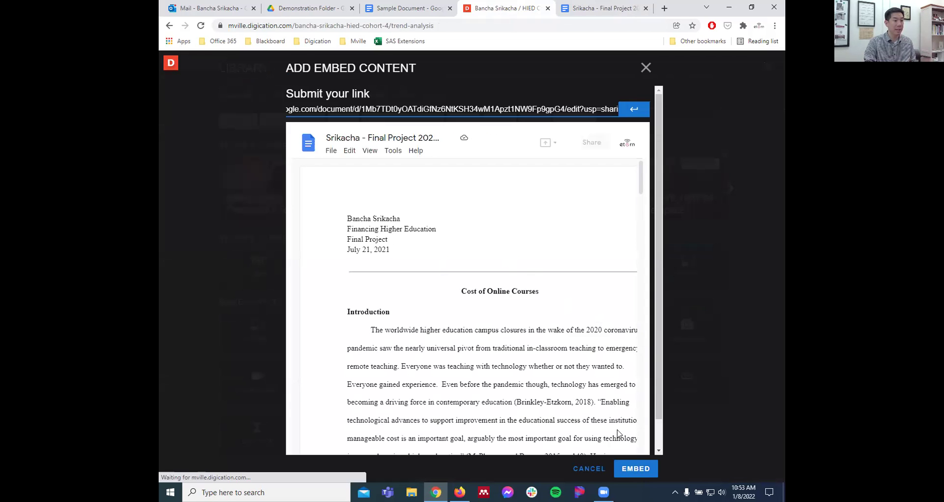
click(634, 468)
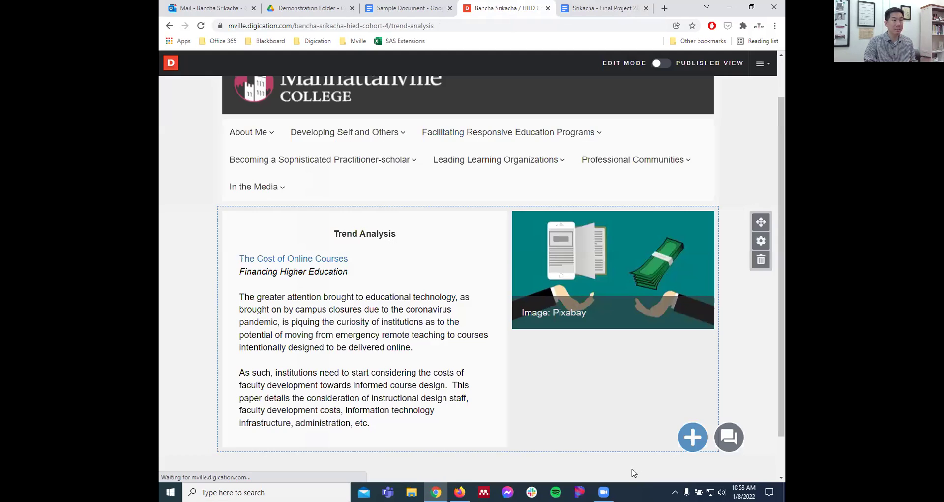
scroll(541, 348, down, 5)
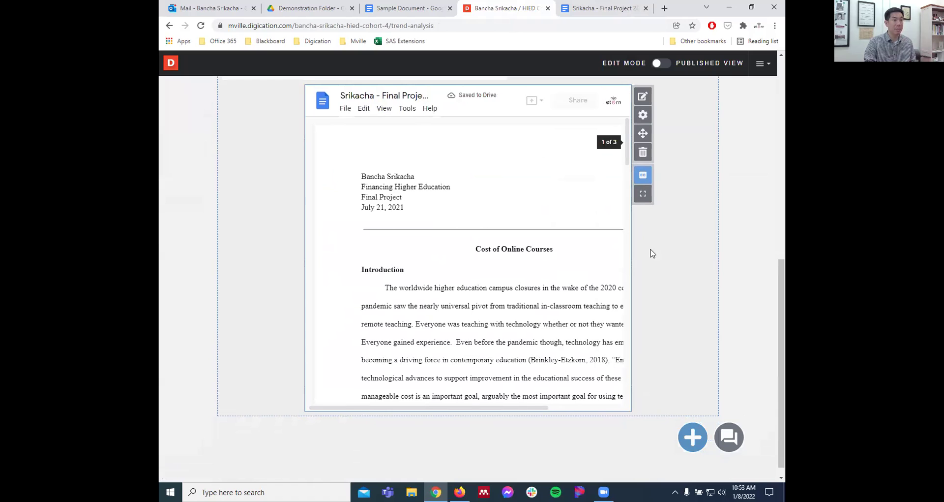
- Drag the embedded Final Project doc block wider on the page
drag(627, 136, 711, 221)
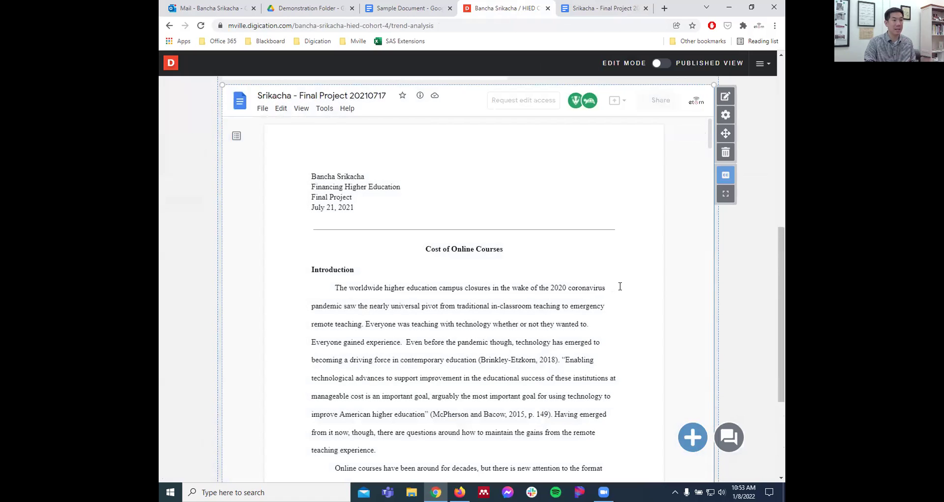
scroll(621, 285, up, 4)
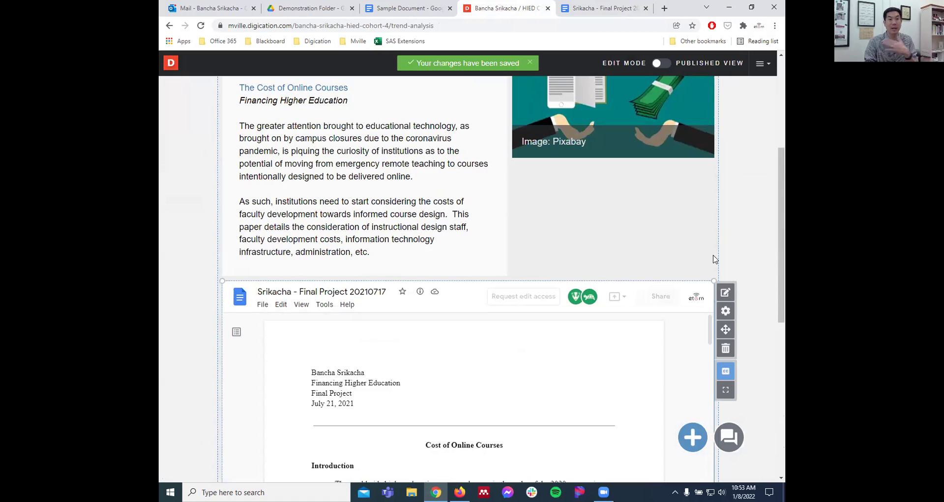
drag(781, 217, 775, 275)
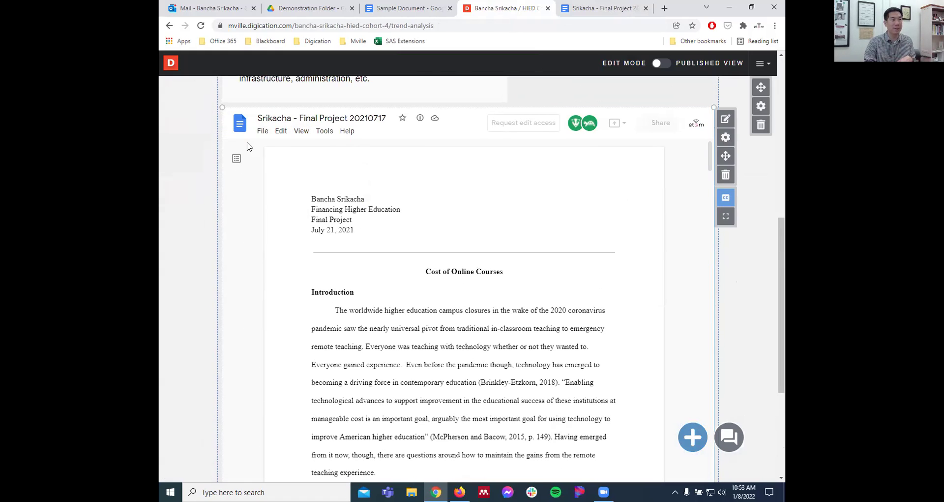
- Jump to the doc's Faculty development and Student services sections, then type 'delete' to remove the module
click(236, 157)
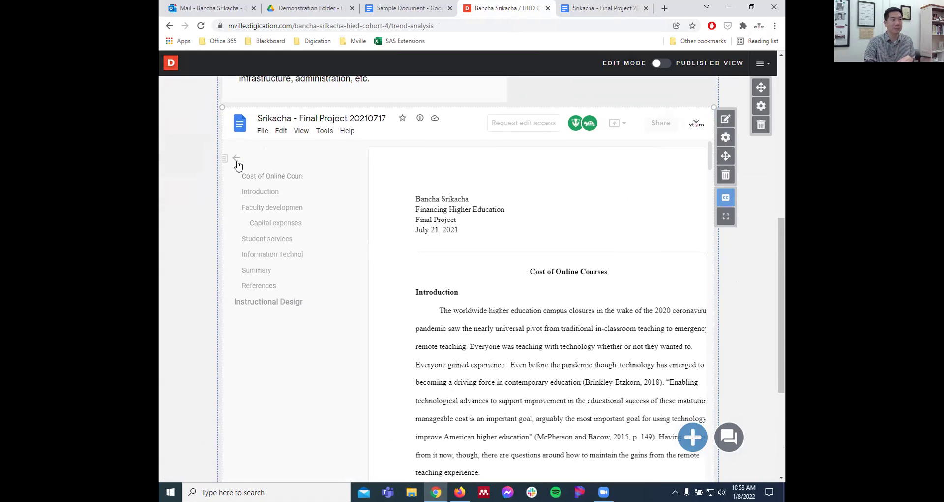
click(278, 210)
click(269, 238)
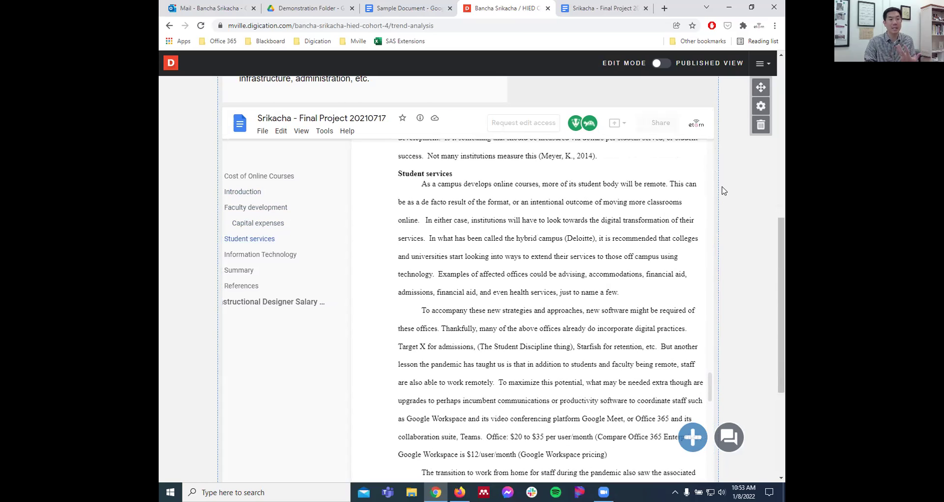
click(725, 174)
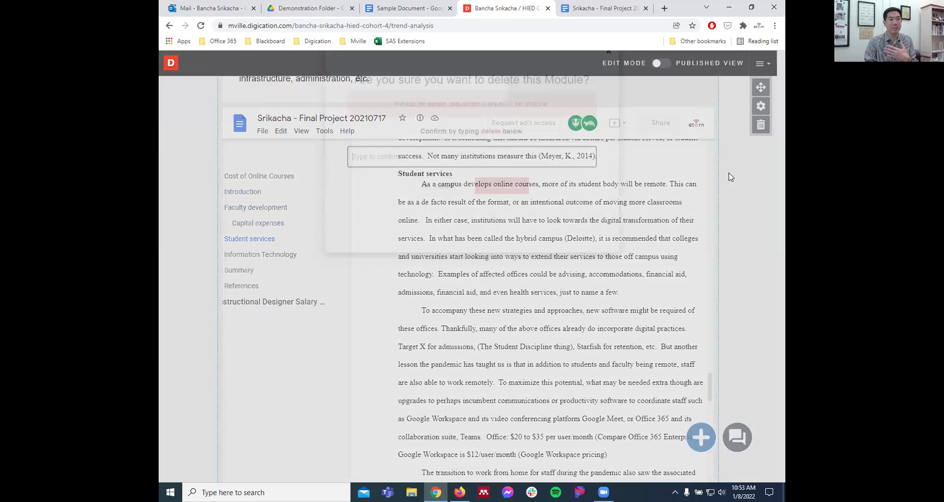
text(delete)
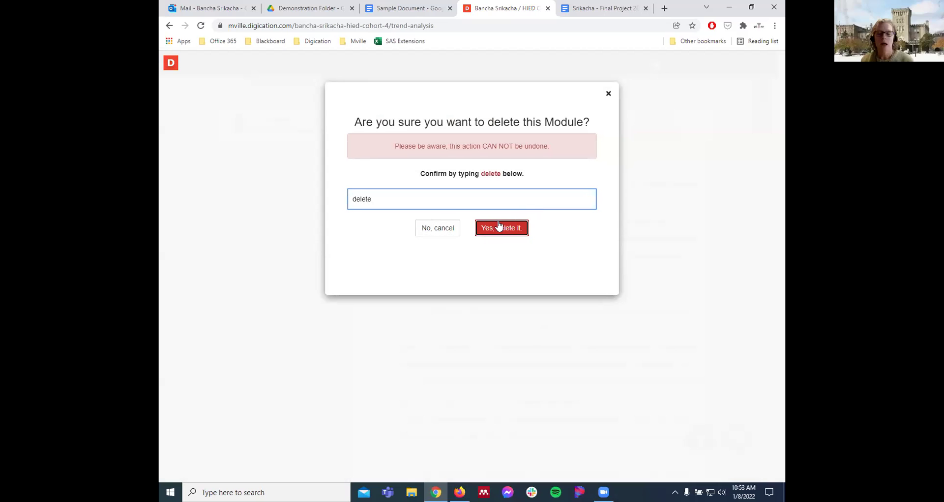
- Confirm deletion of the embedded Final Project Google Doc module
click(502, 229)
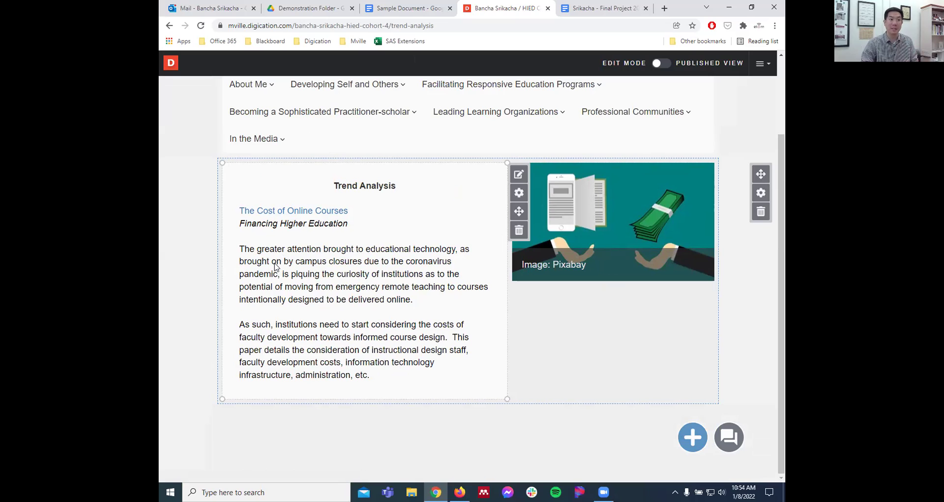
- Turn off the 'Image: Pixabay' caption on the money illustration
mouse_move(459, 110)
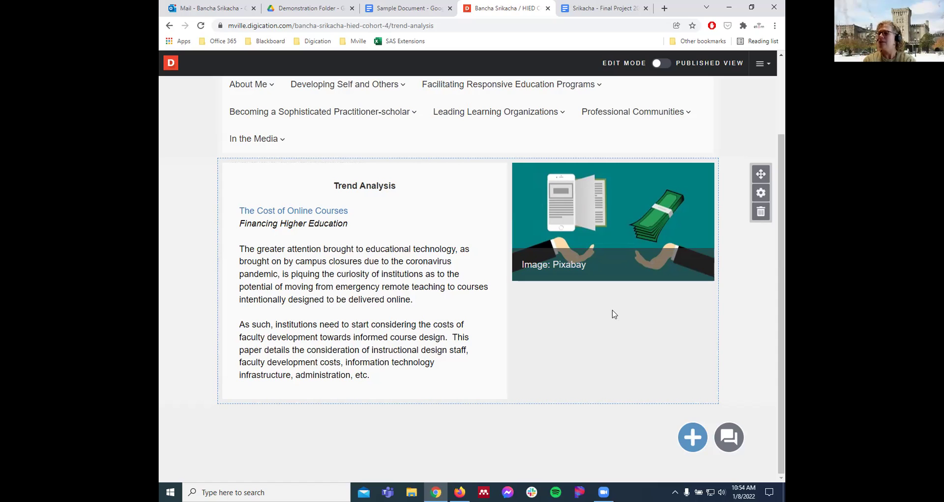
scroll(609, 326, up, 1)
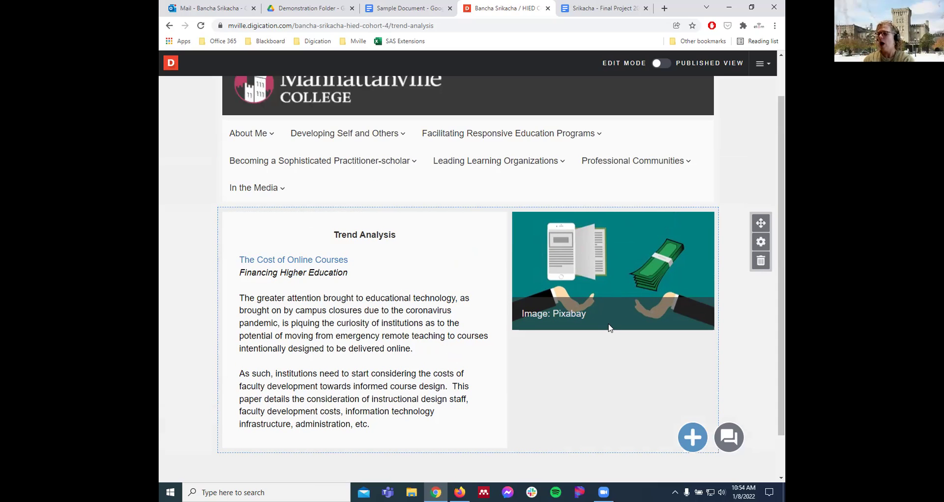
scroll(609, 327, down, 1)
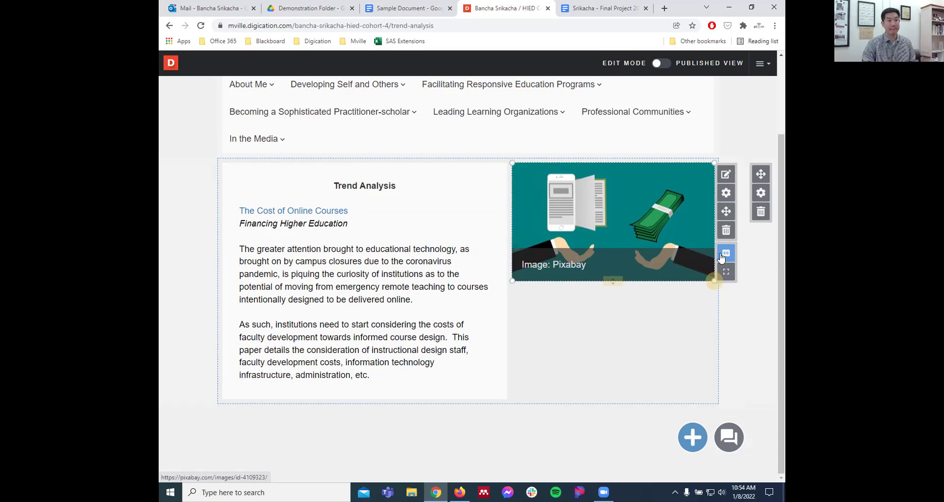
click(725, 256)
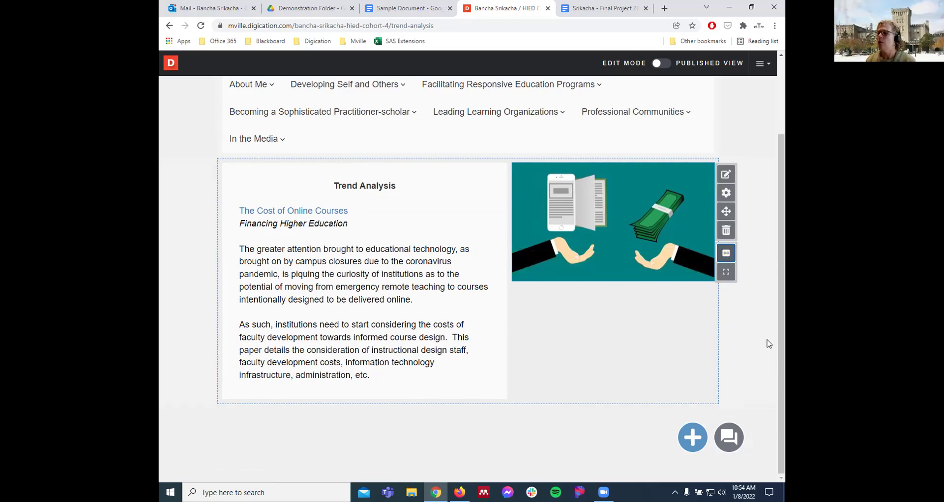
scroll(772, 344, up, 1)
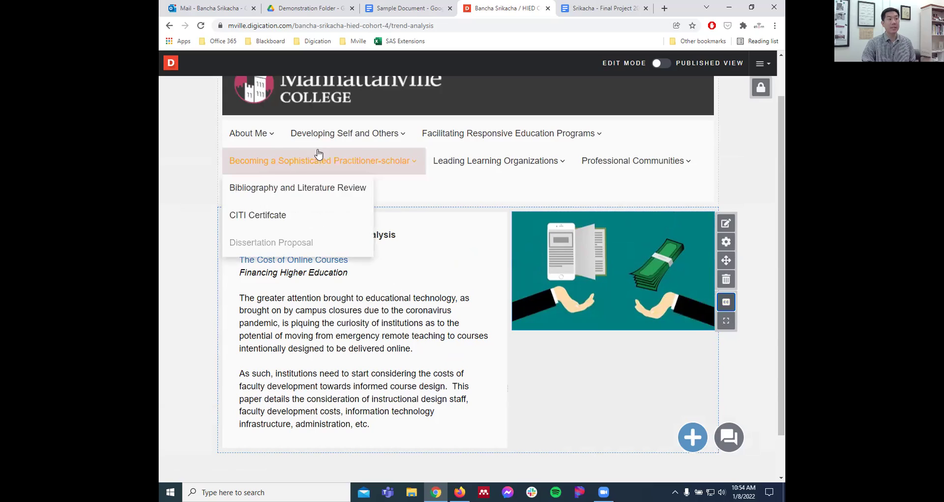
- Go to Philosophy Statement from the Leading Learning Organizations menu
mouse_move(321, 138)
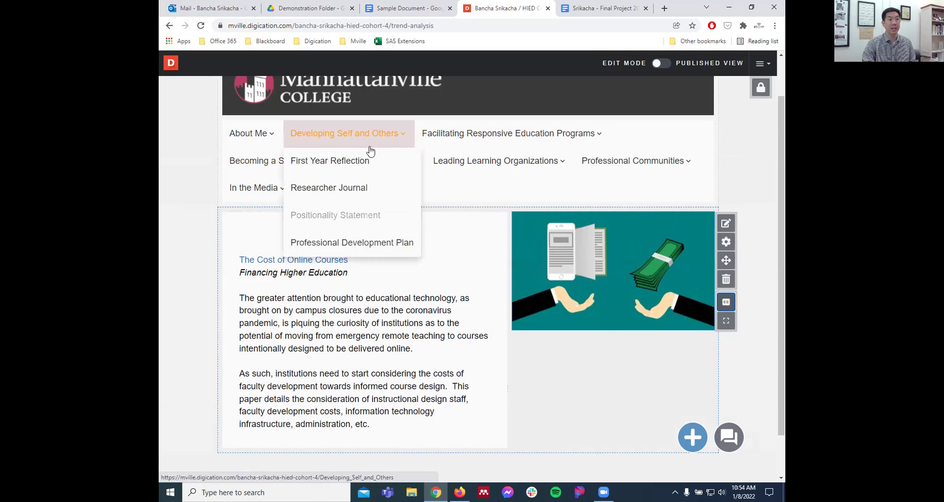
mouse_move(521, 159)
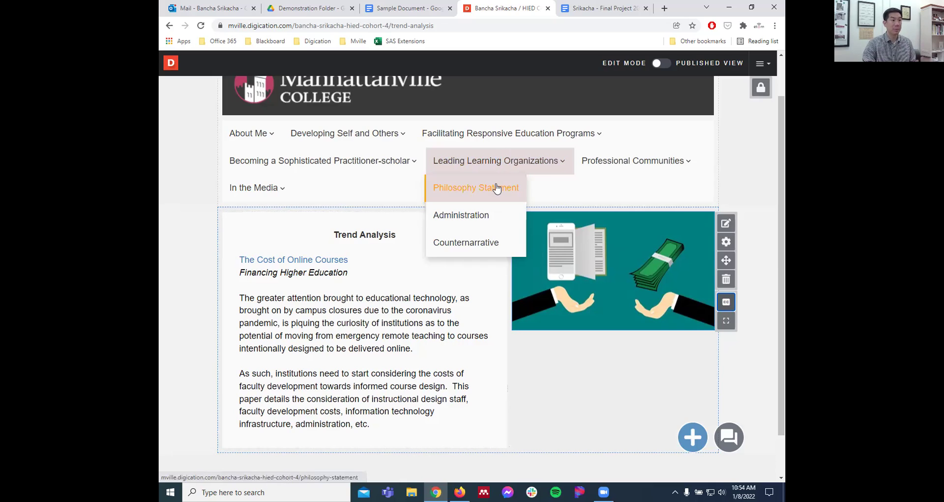
click(496, 188)
scroll(525, 266, down, 1)
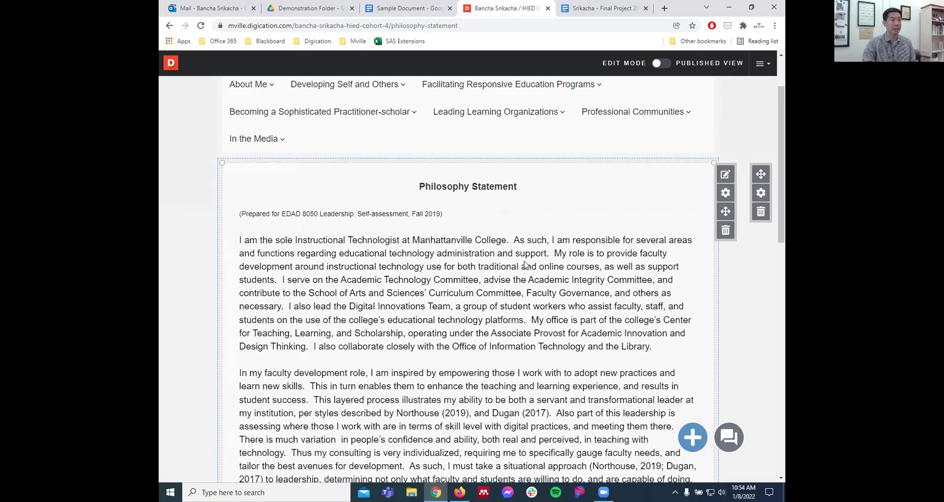
drag(445, 216, 293, 217)
click(414, 224)
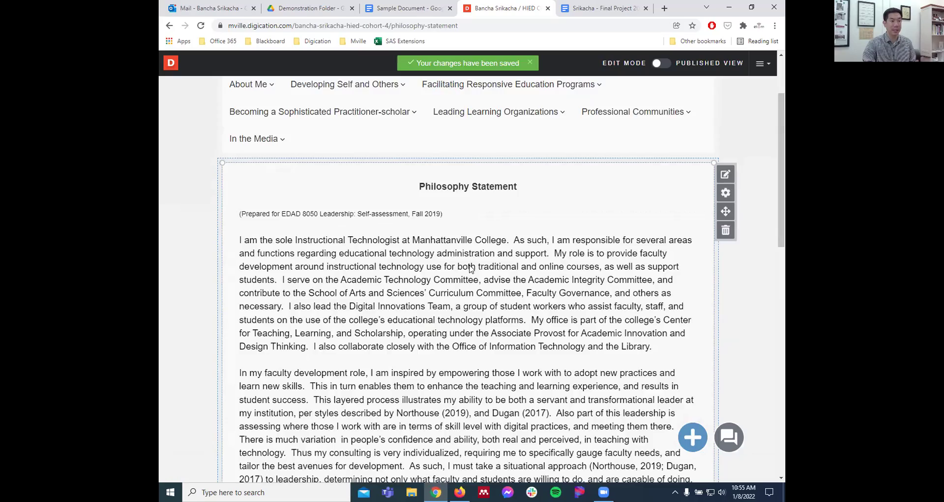
scroll(471, 268, down, 7)
scroll(474, 266, up, 9)
scroll(475, 266, down, 5)
scroll(474, 266, down, 9)
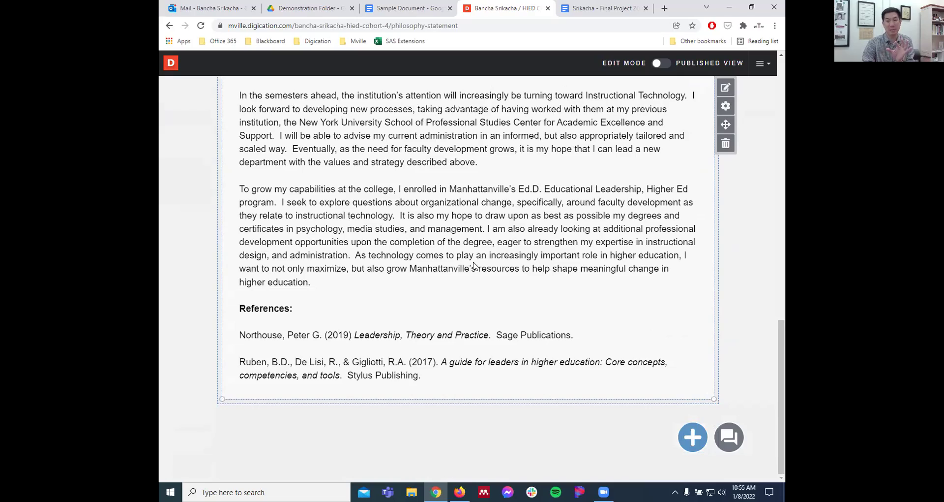
scroll(474, 266, up, 13)
scroll(474, 266, down, 8)
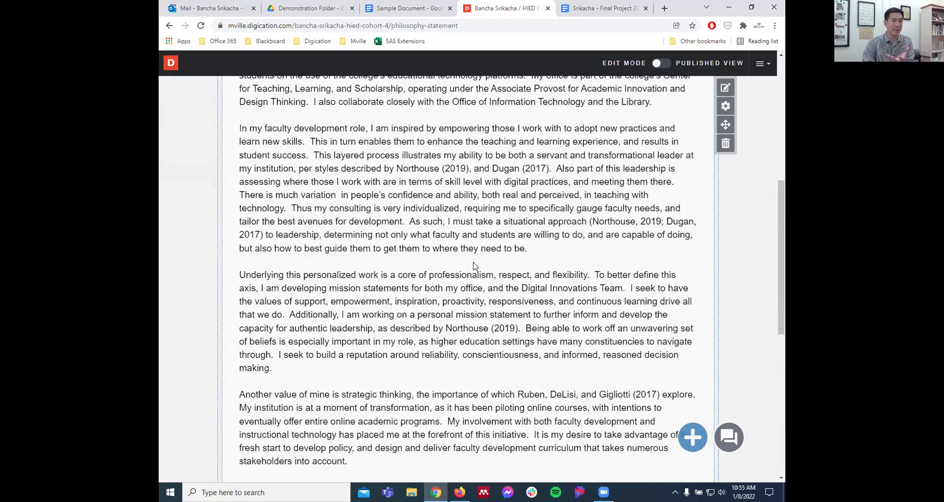
scroll(474, 266, down, 5)
scroll(474, 266, up, 16)
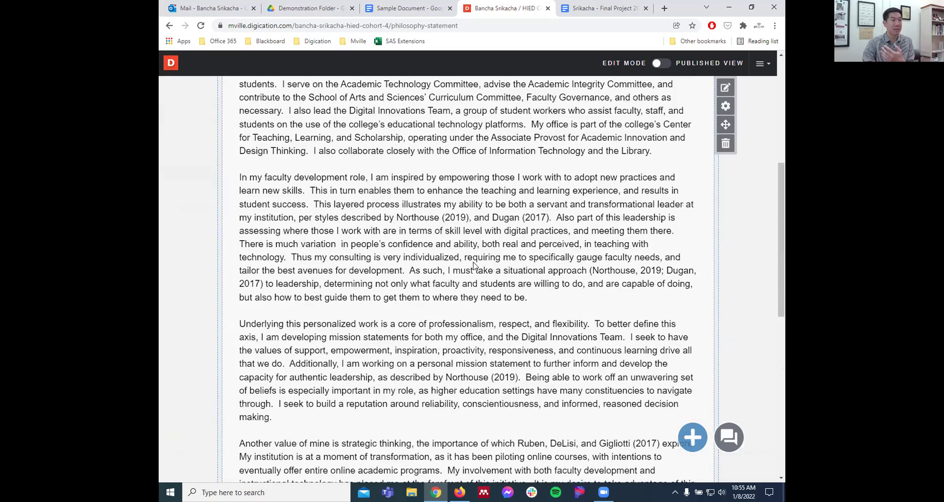
mouse_move(331, 212)
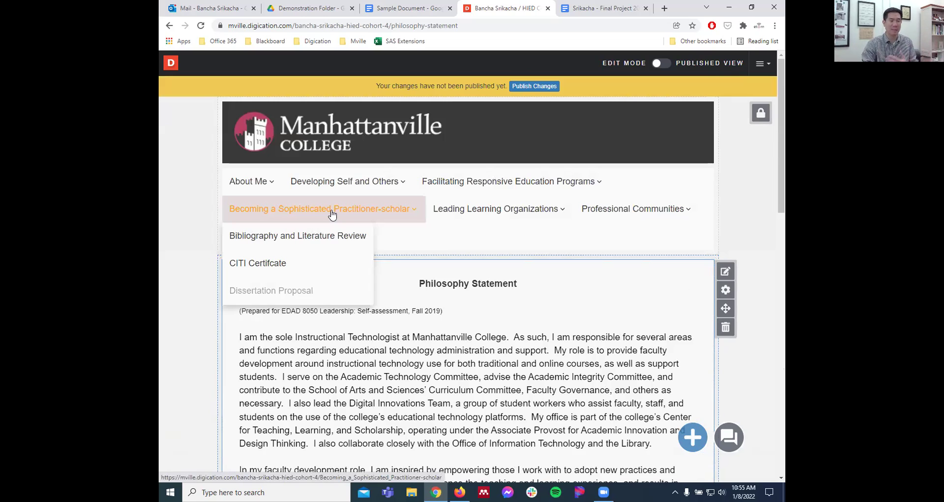
mouse_move(539, 217)
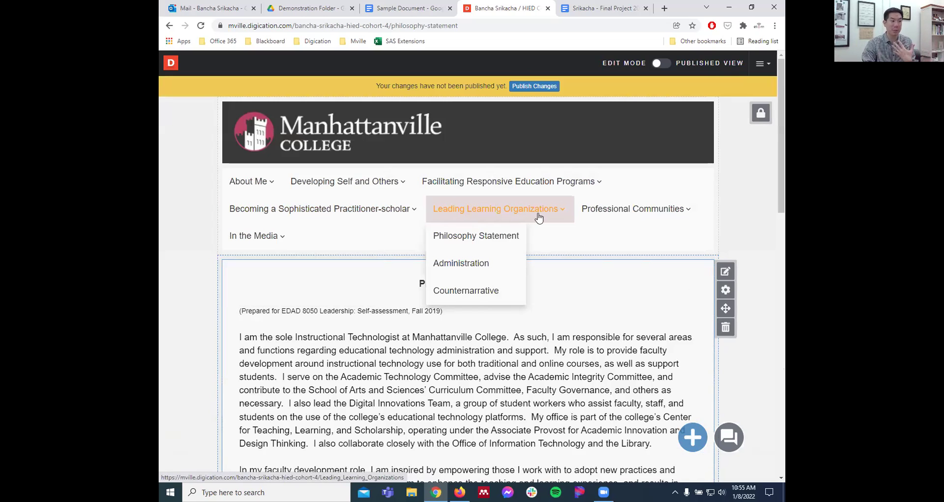
mouse_move(255, 235)
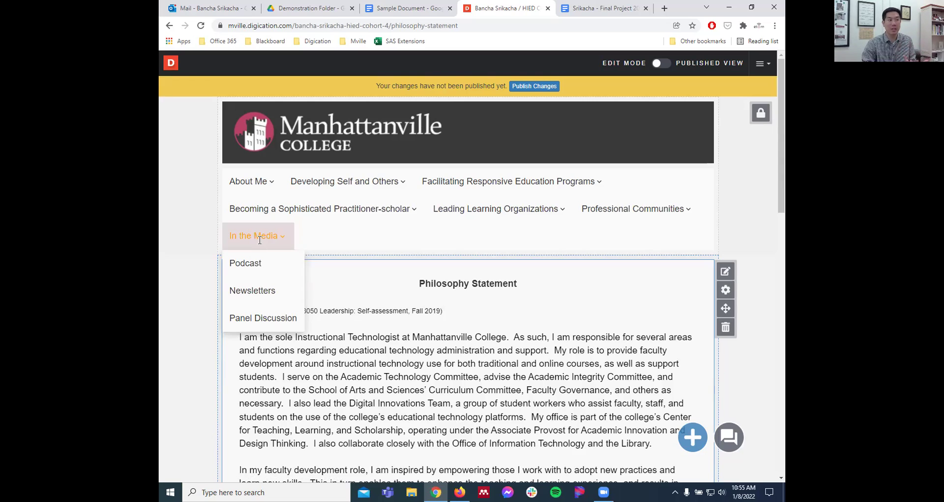
- Open the In the Media Podcast page and read its Conversations on Online Learning write-up
click(257, 264)
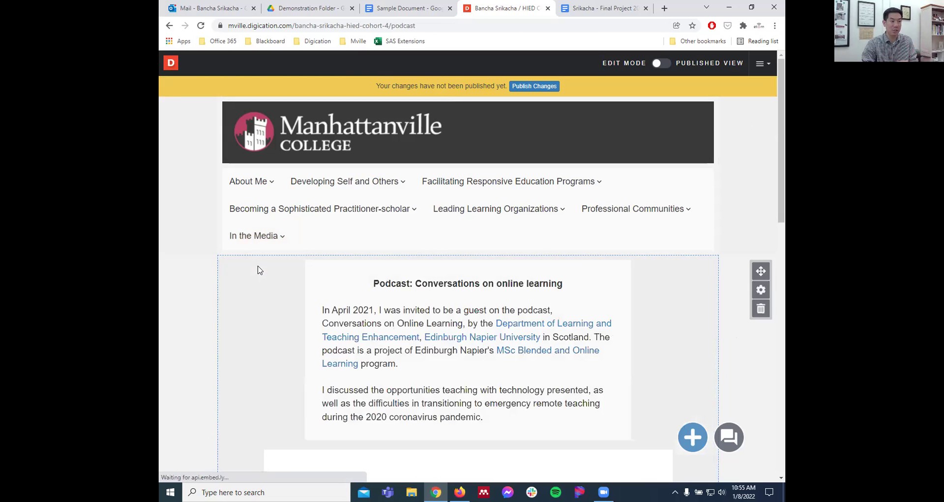
scroll(167, 297, down, 2)
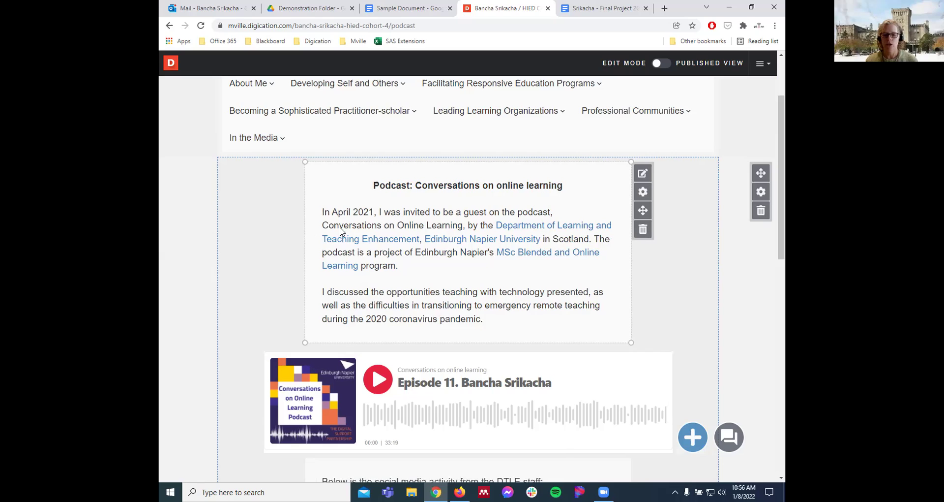
scroll(179, 274, down, 1)
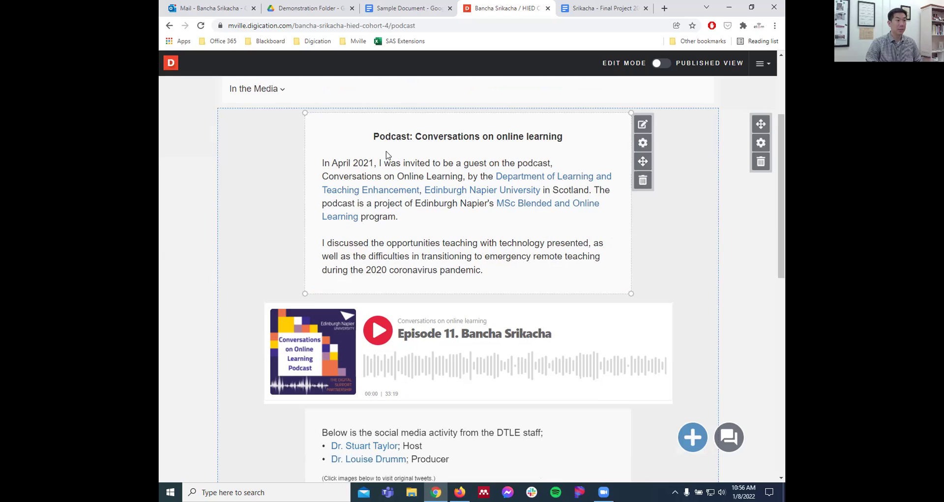
drag(487, 274, 335, 164)
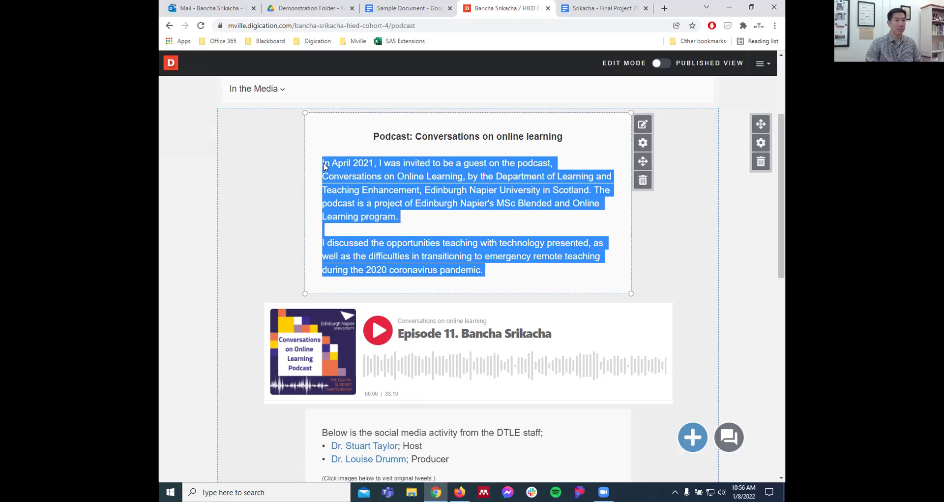
click(305, 179)
- Scroll through the page's Episode 11 audio player and tweets
scroll(335, 225, down, 2)
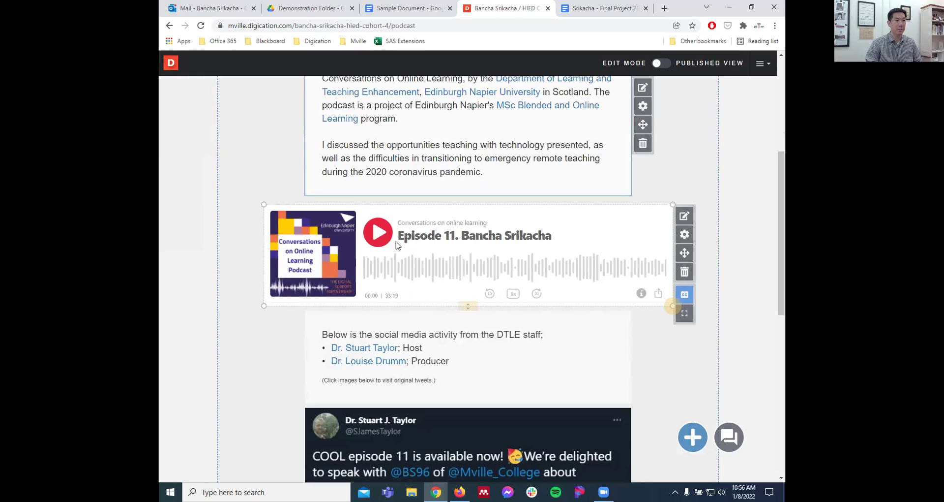
scroll(238, 289, down, 1)
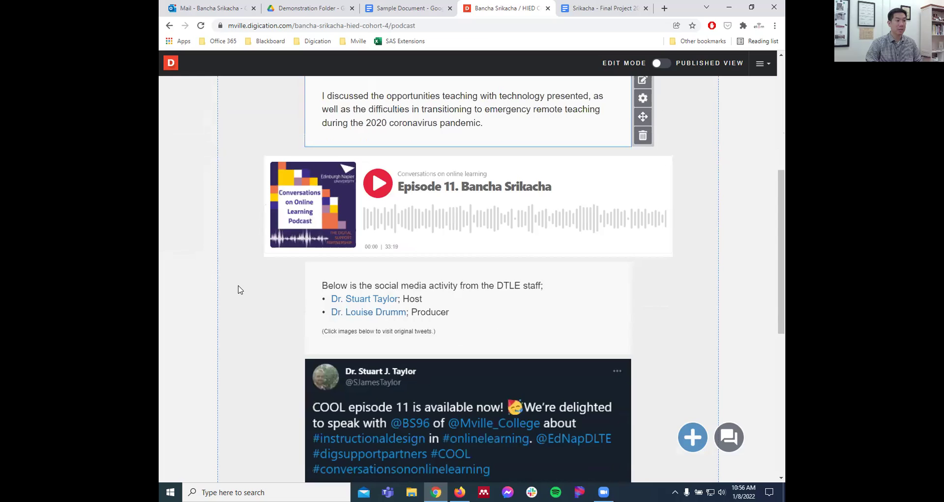
scroll(238, 289, down, 4)
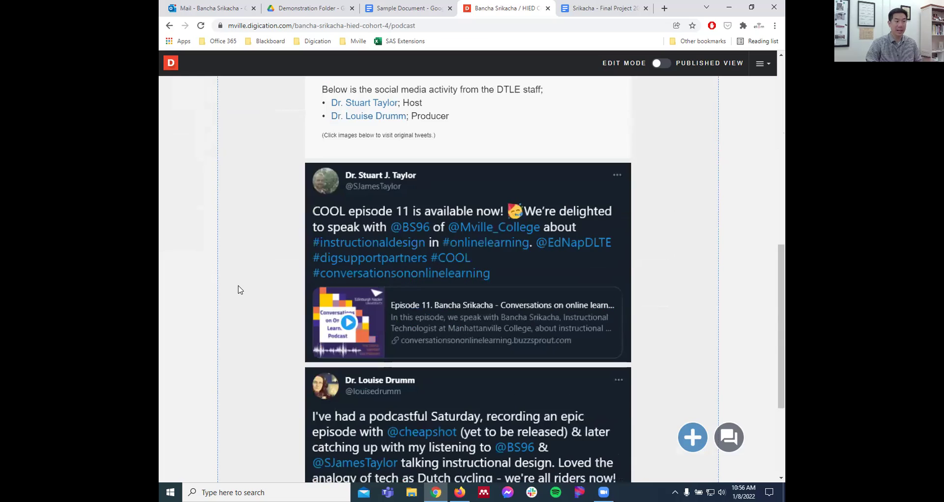
scroll(240, 290, up, 7)
scroll(240, 289, up, 3)
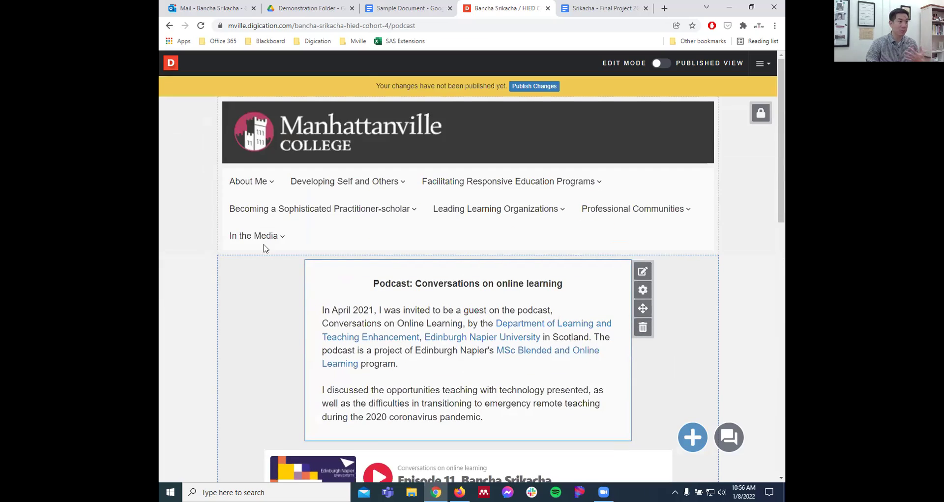
mouse_move(274, 217)
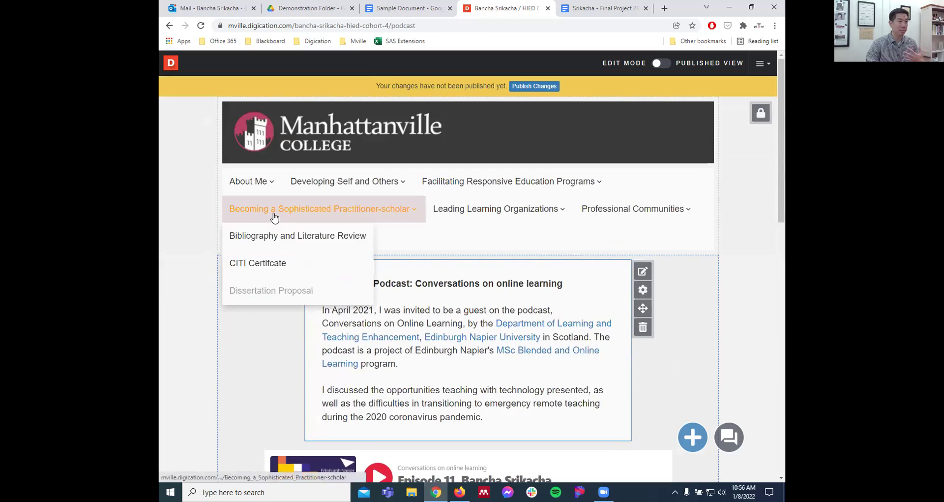
- Open the CITI Certificate page and scroll to the Social/Behavioral Research Course certificate
click(285, 268)
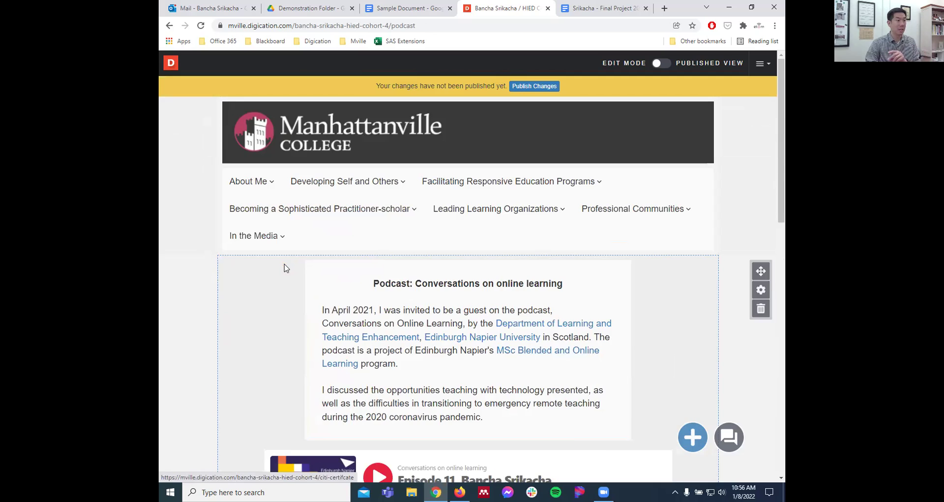
scroll(160, 272, down, 1)
scroll(159, 272, down, 1)
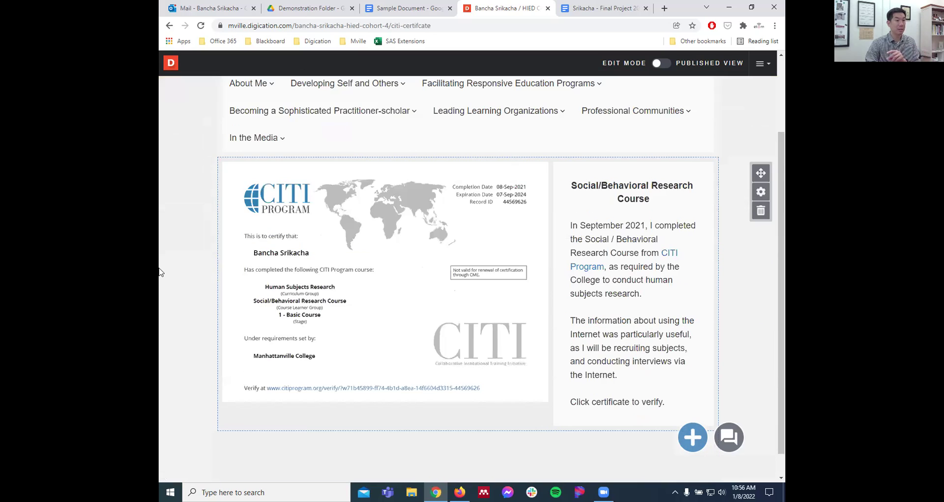
mouse_move(371, 275)
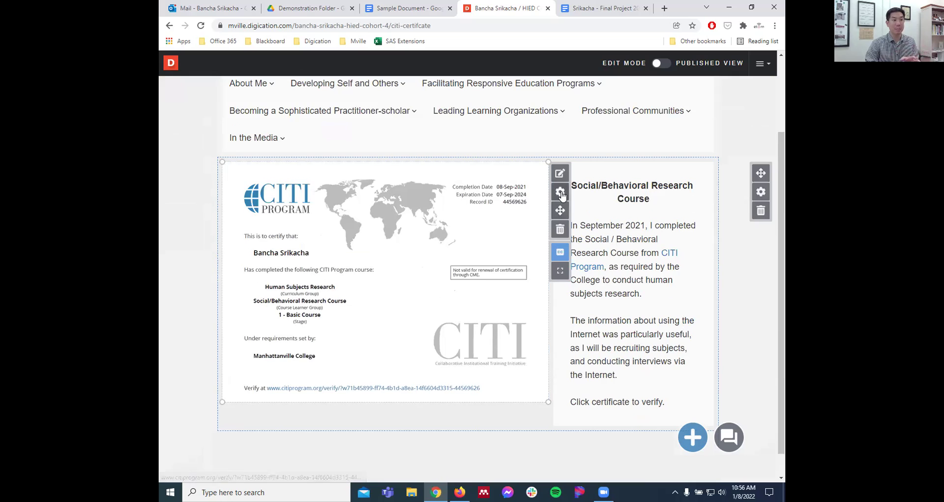
click(560, 191)
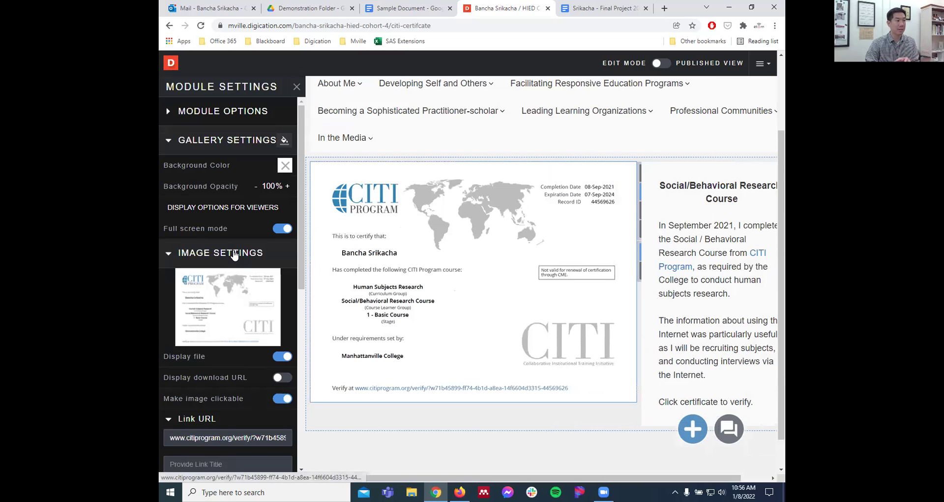
scroll(241, 260, down, 3)
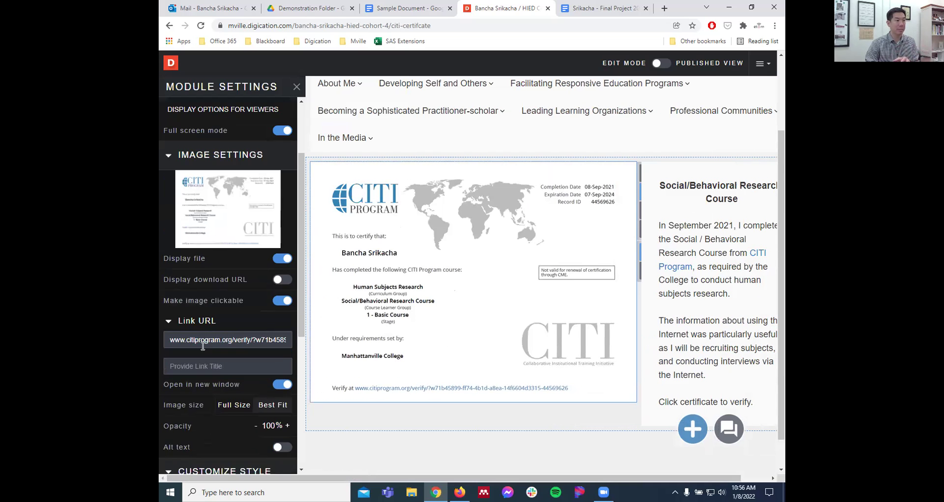
click(287, 307)
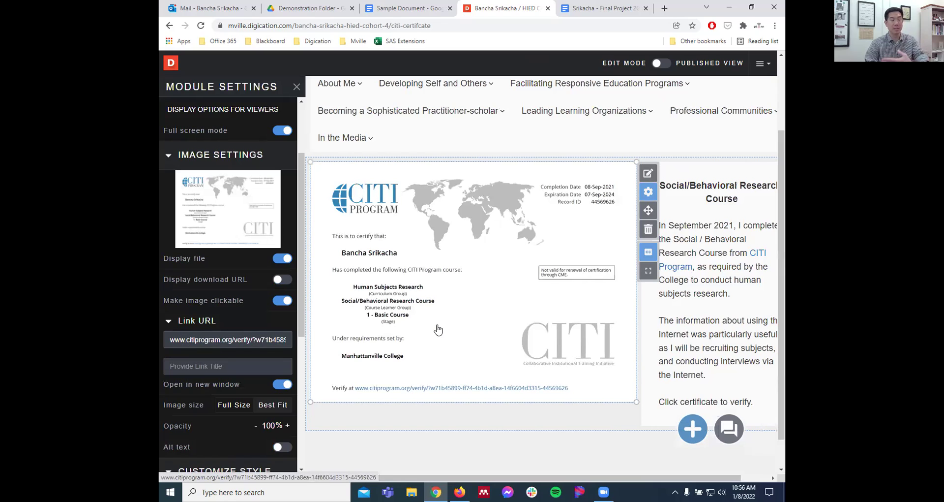
click(297, 87)
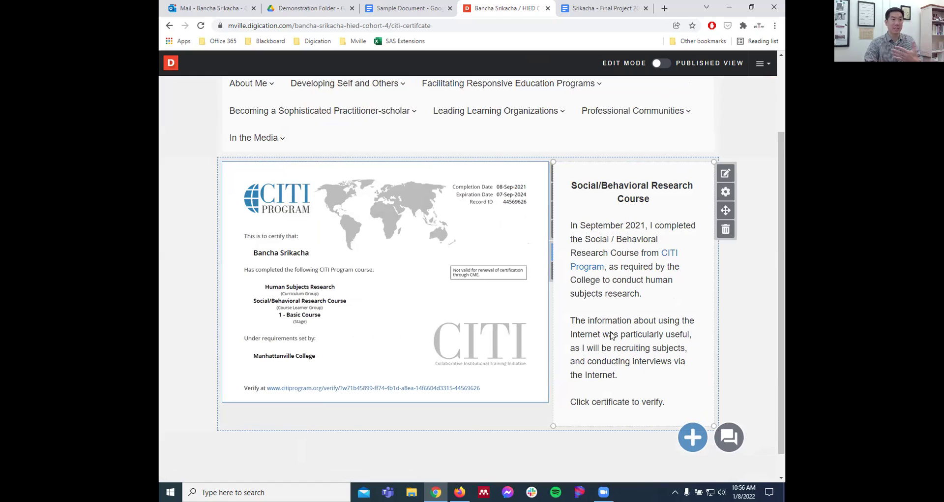
scroll(738, 290, up, 1)
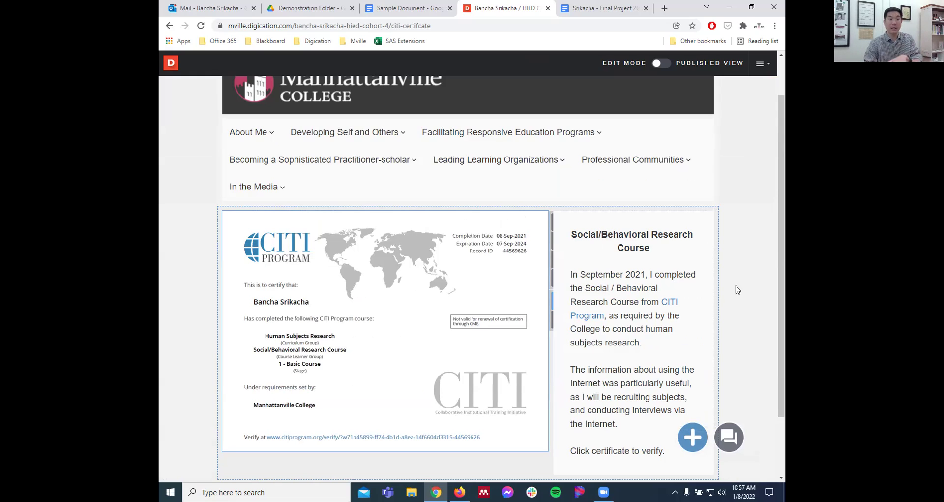
mouse_move(483, 291)
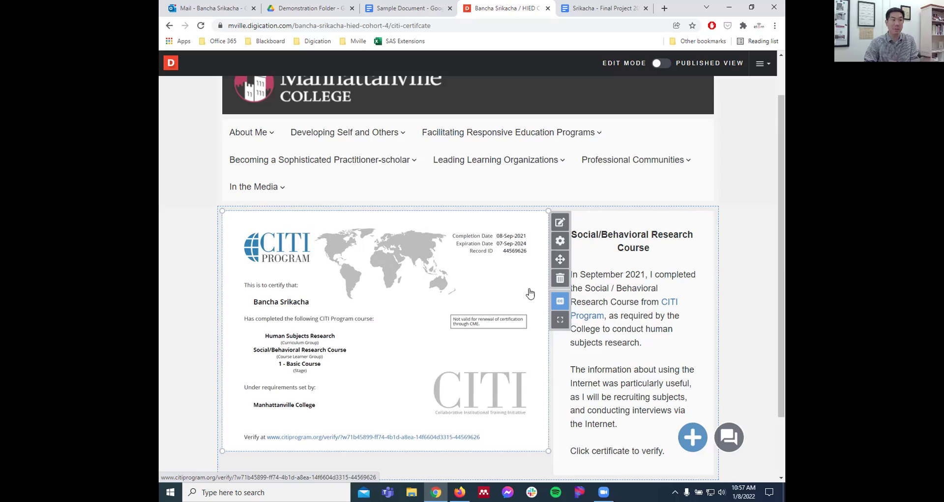
mouse_move(628, 156)
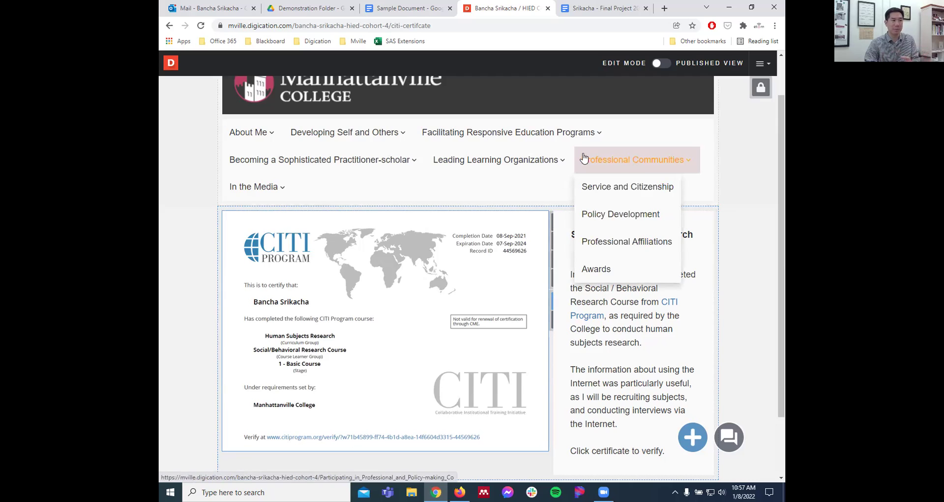
mouse_move(340, 141)
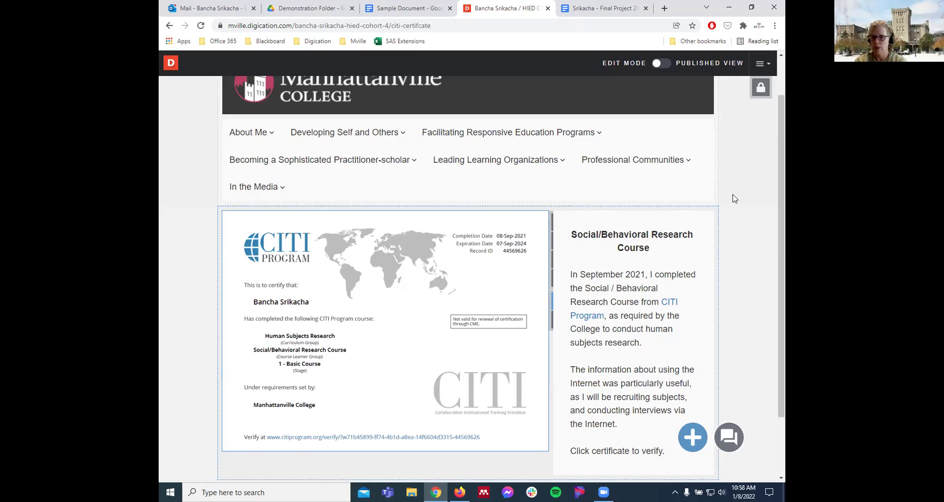
scroll(735, 198, up, 1)
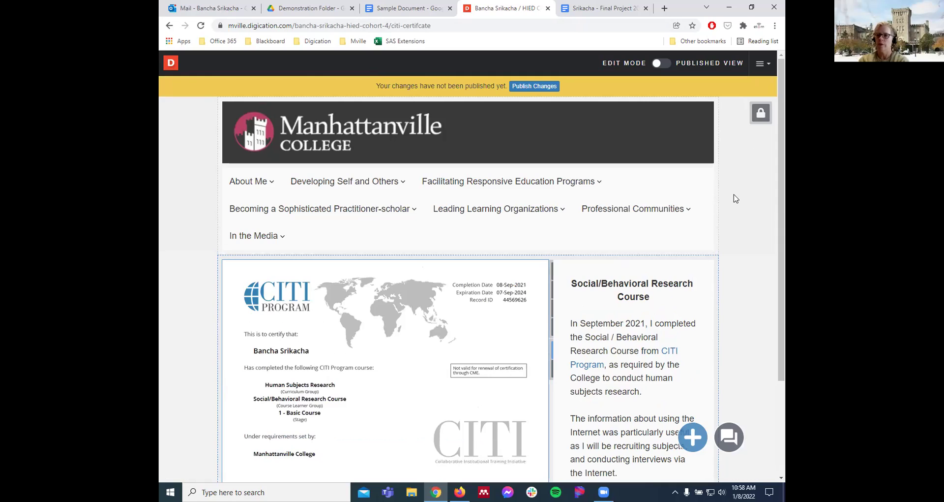